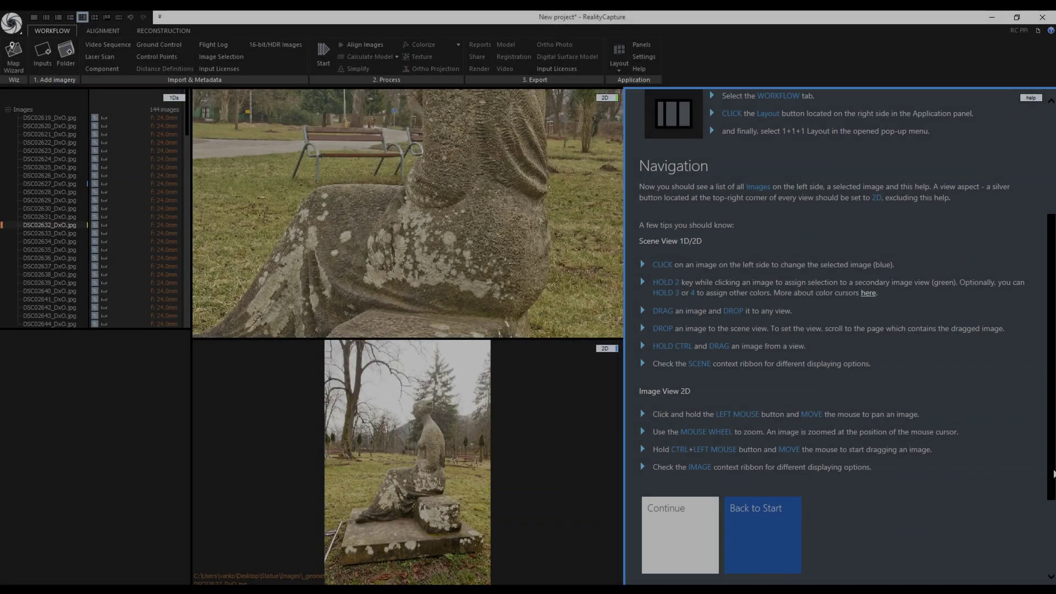
Step: Move the help guide on to Step 2 – Align Images and show the ALIGNMENT ribbon commands
{"action": "scroll", "coordinate": [659, 552], "scroll_direction": "down", "scroll_amount": 2}
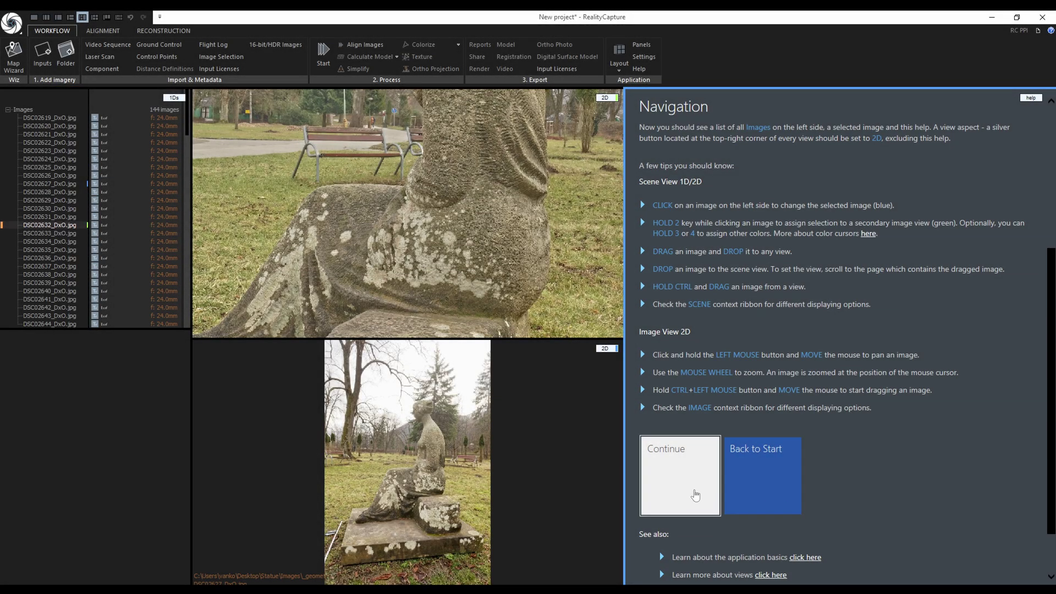
{"action": "left_click", "coordinate": [695, 494]}
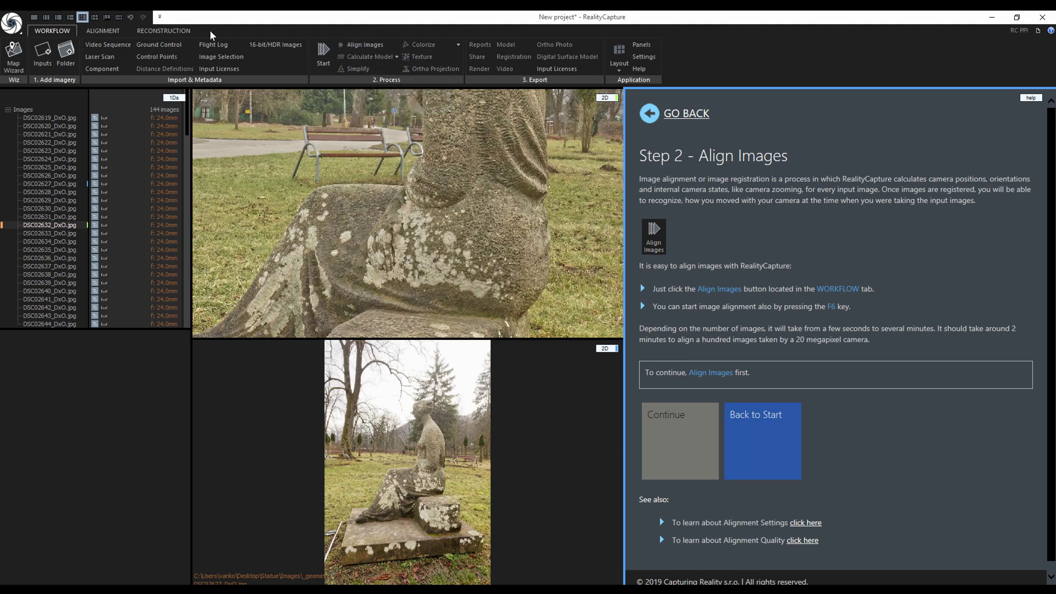
{"action": "left_click", "coordinate": [107, 31]}
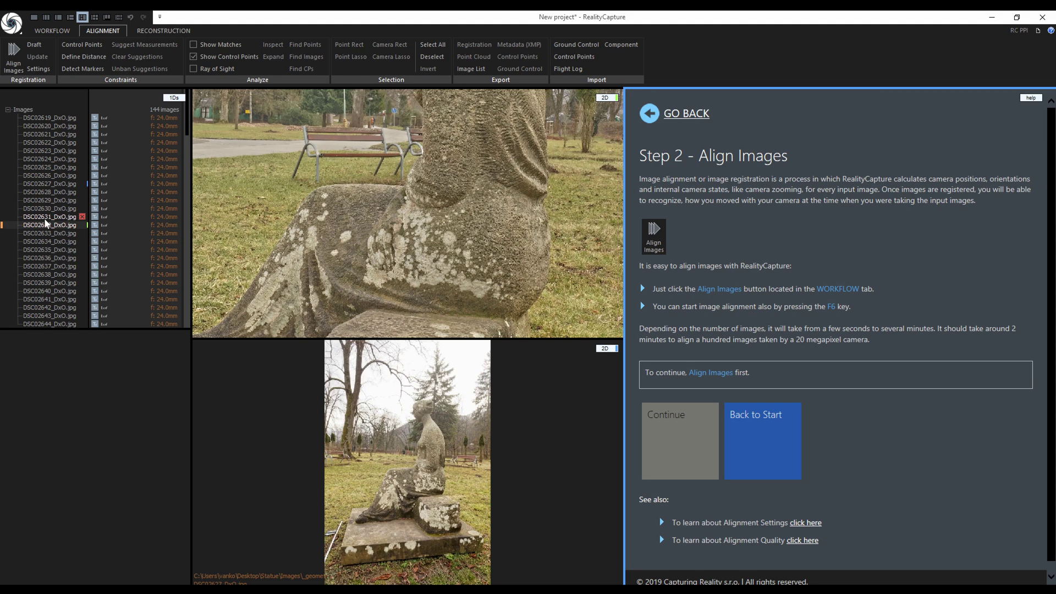
Step: In advanced alignment settings, set Max features per image 80000, Image overlap Low, Preselector features 40000
{"action": "left_click", "coordinate": [38, 69]}
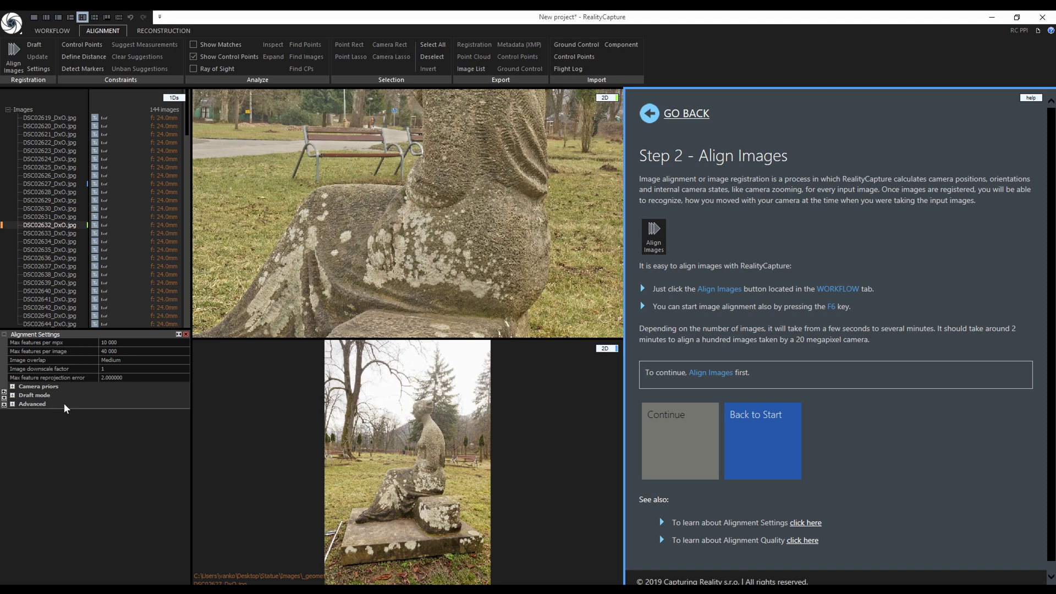
{"action": "left_click", "coordinate": [12, 405]}
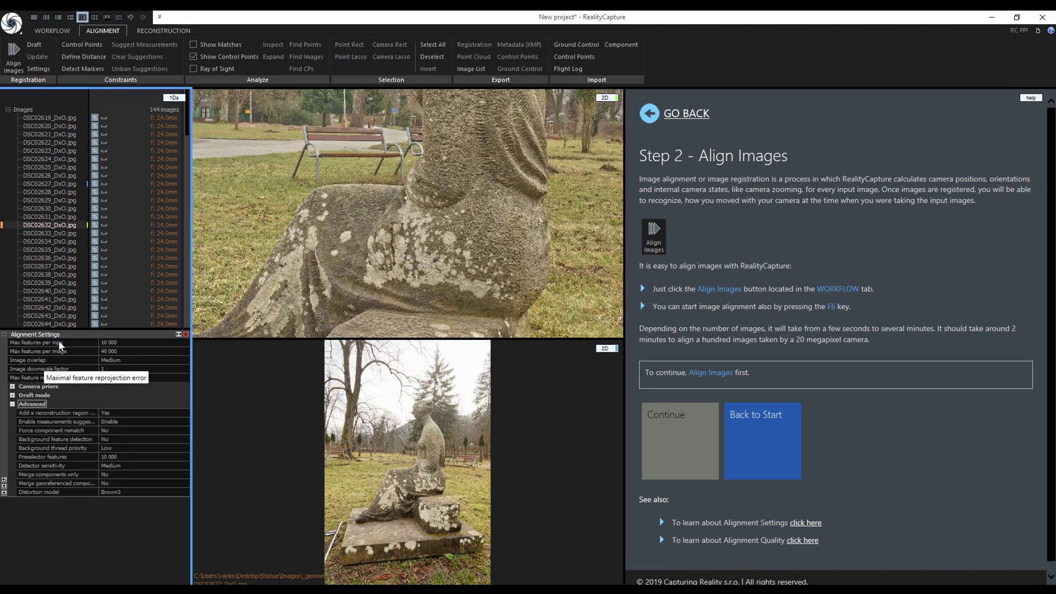
{"action": "left_click_drag", "start_coordinate": [65, 329], "coordinate": [66, 337]}
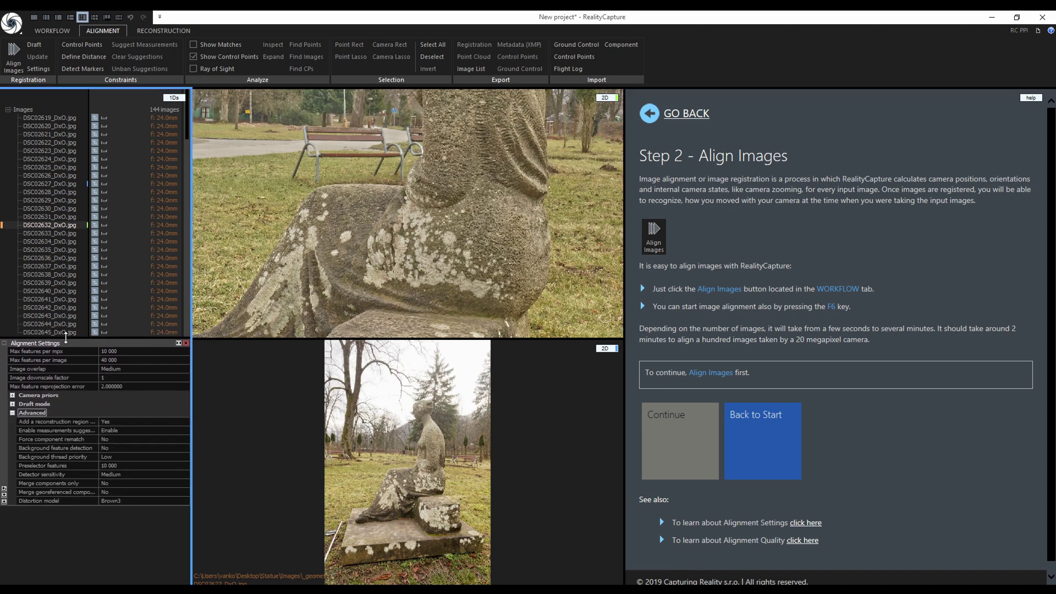
{"action": "left_click", "coordinate": [120, 358]}
{"action": "type", "text": "80000"}
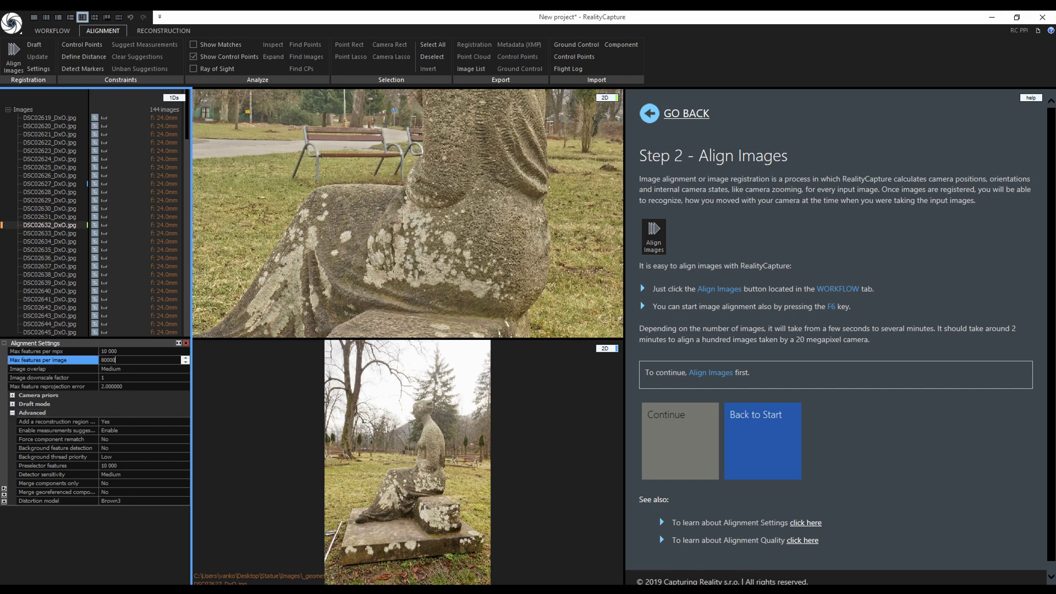
{"action": "key", "text": "Return"}
{"action": "left_click", "coordinate": [186, 369]}
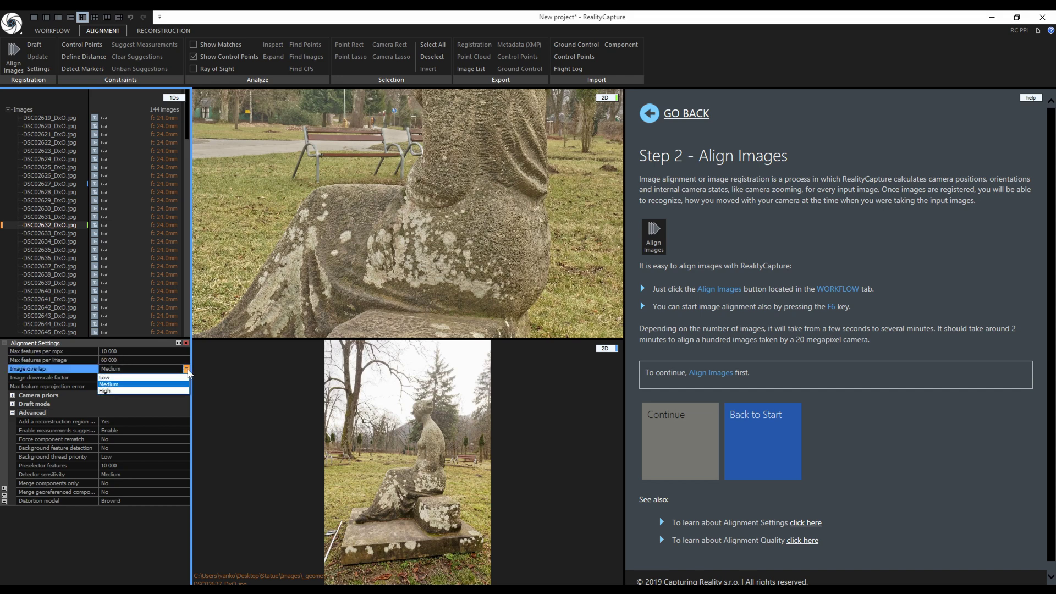
{"action": "left_click", "coordinate": [186, 377]}
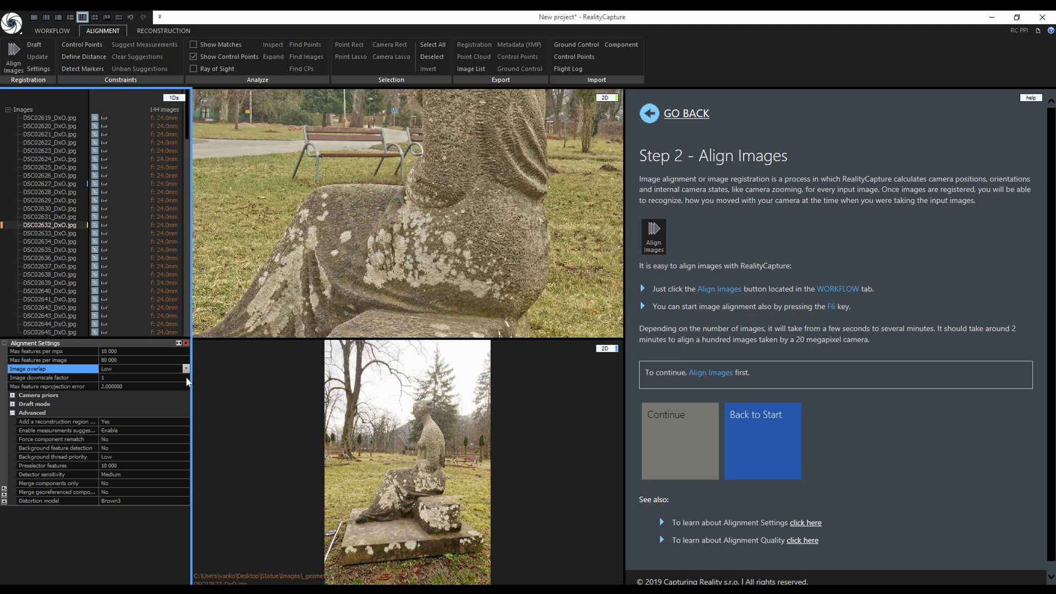
{"action": "left_click", "coordinate": [188, 465]}
{"action": "type", "text": "40000"}
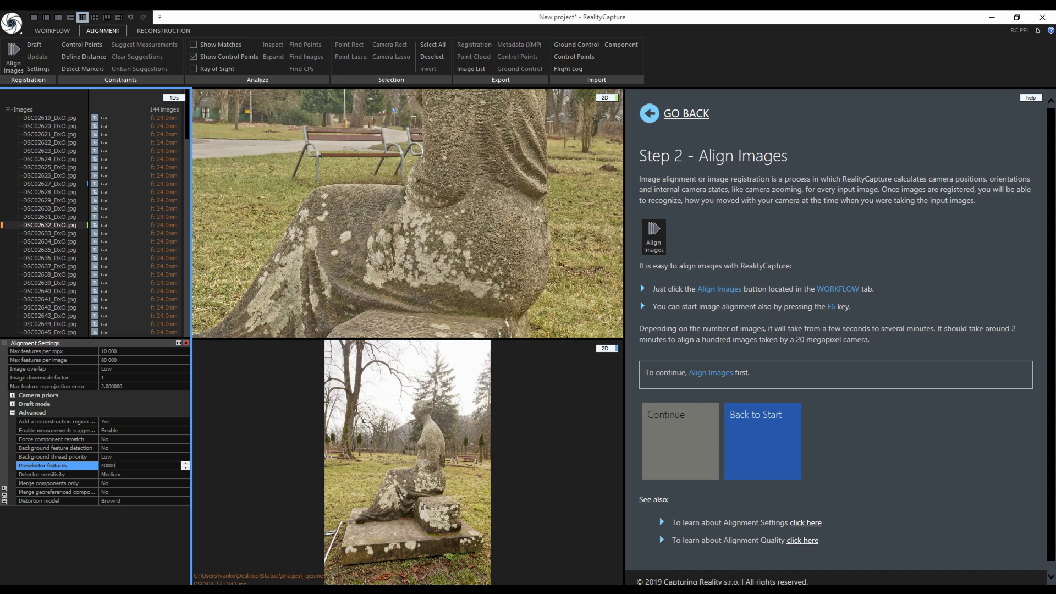
{"action": "key", "text": "Return"}
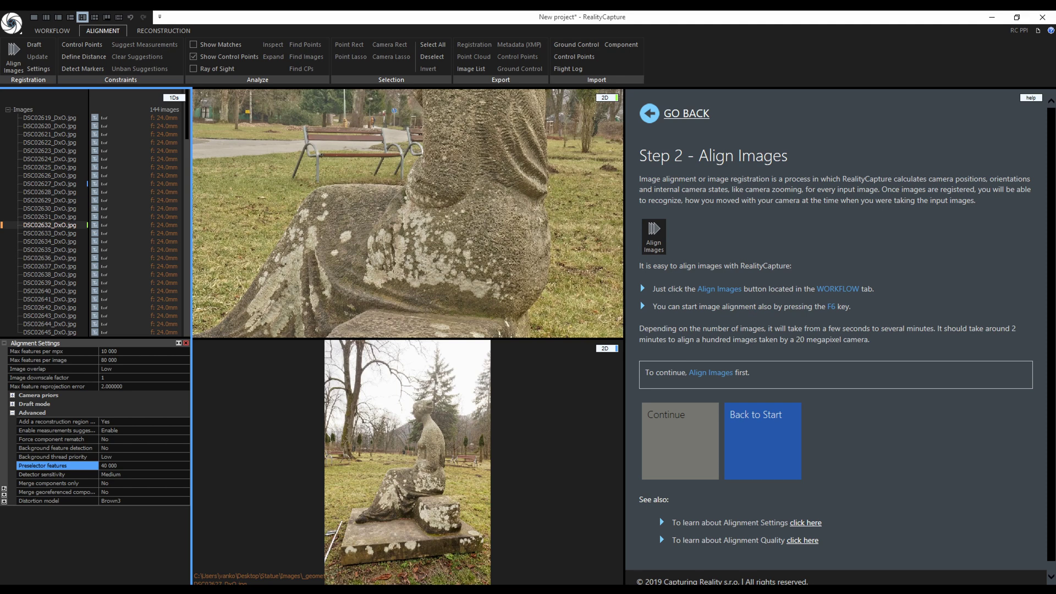
Step: Leave Force component rematch at No and Detector sensitivity at Medium, then view the distortion models
{"action": "left_click", "coordinate": [188, 439]}
{"action": "left_click", "coordinate": [186, 439]}
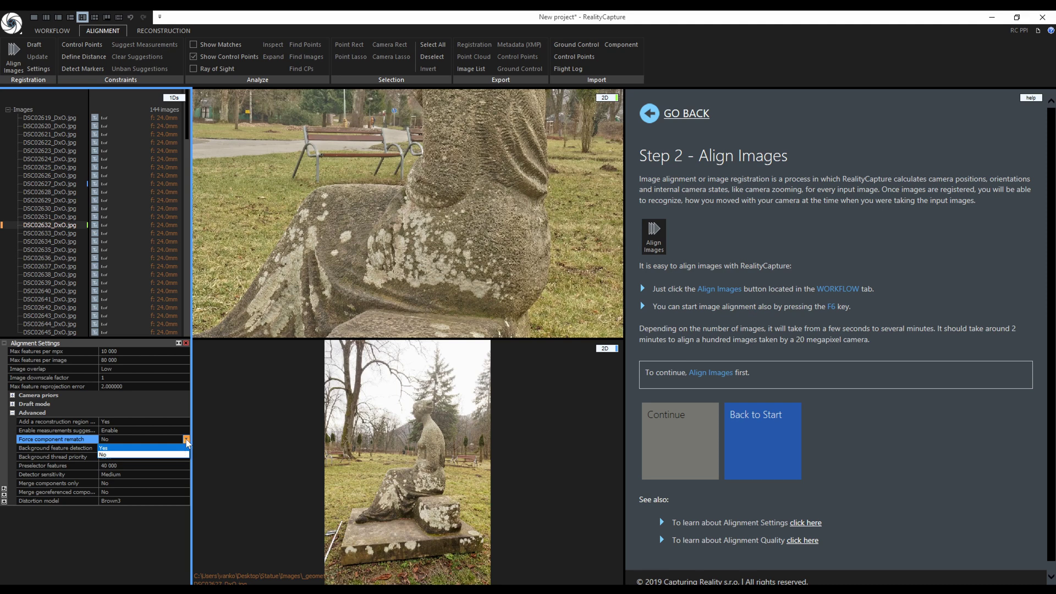
{"action": "left_click", "coordinate": [186, 442]}
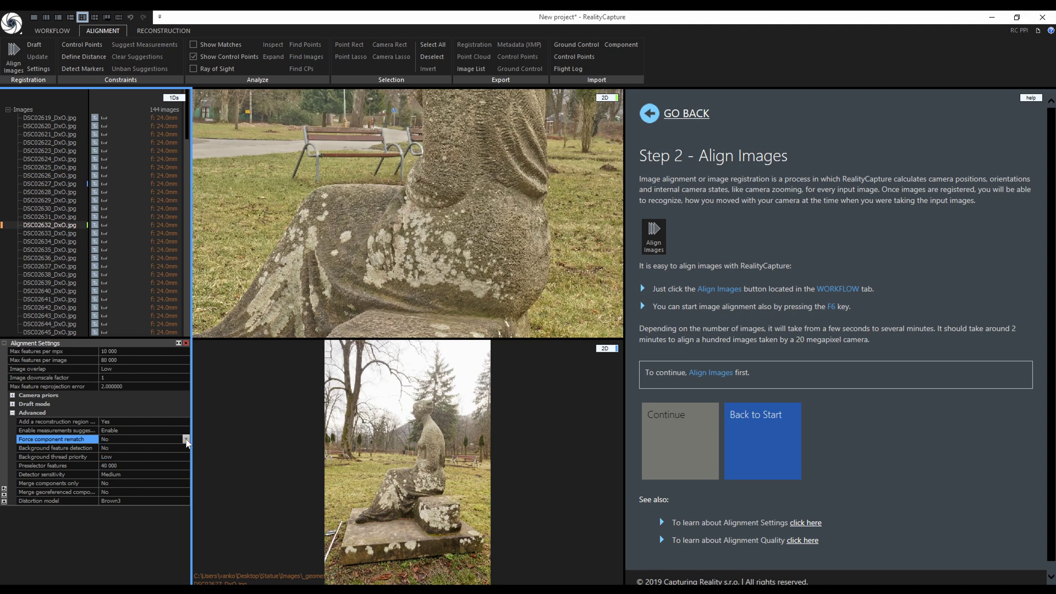
{"action": "left_click", "coordinate": [187, 475]}
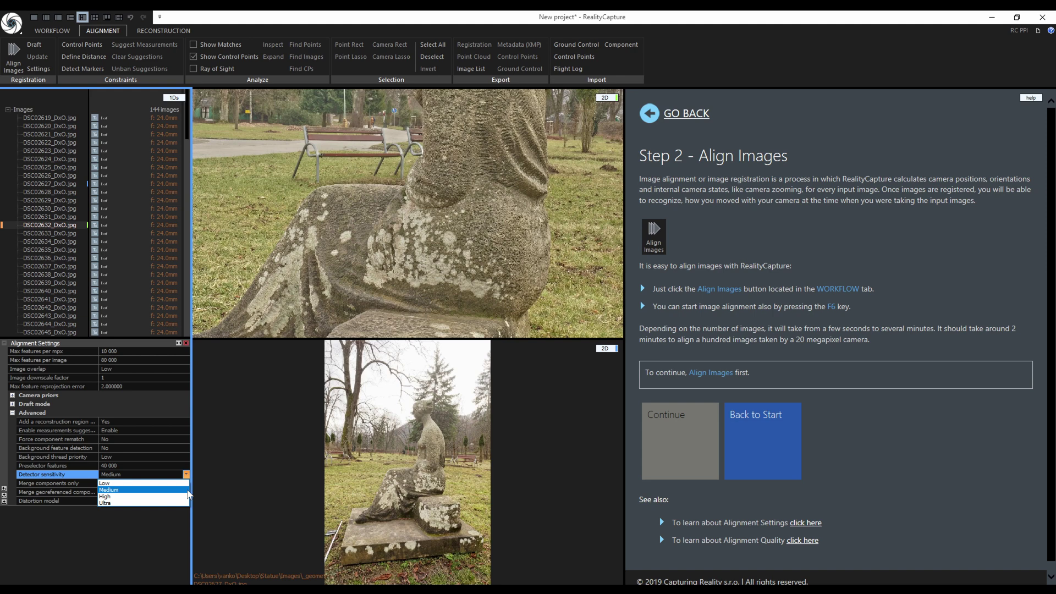
{"action": "left_click", "coordinate": [187, 490]}
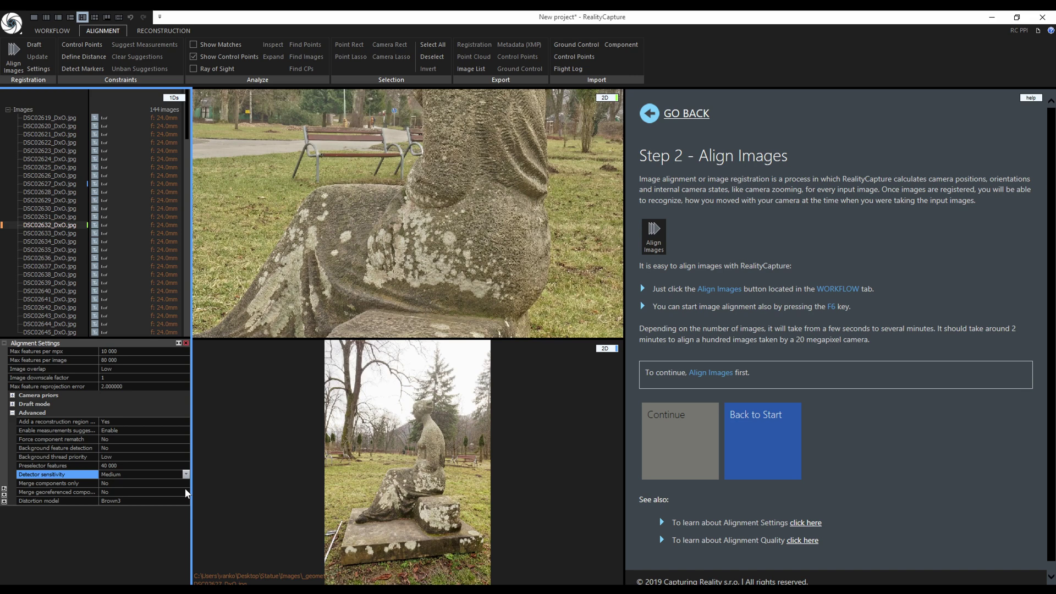
{"action": "left_click", "coordinate": [186, 501]}
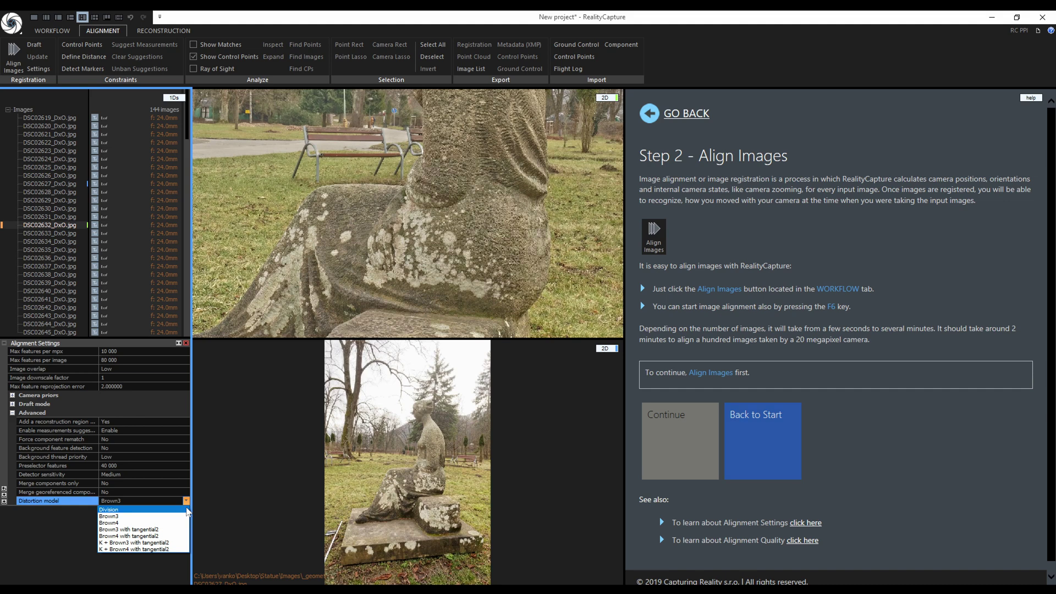
Step: Collapse Advanced, look through the Camera priors and Draft mode options, then close Alignment Settings
{"action": "left_click", "coordinate": [187, 510]}
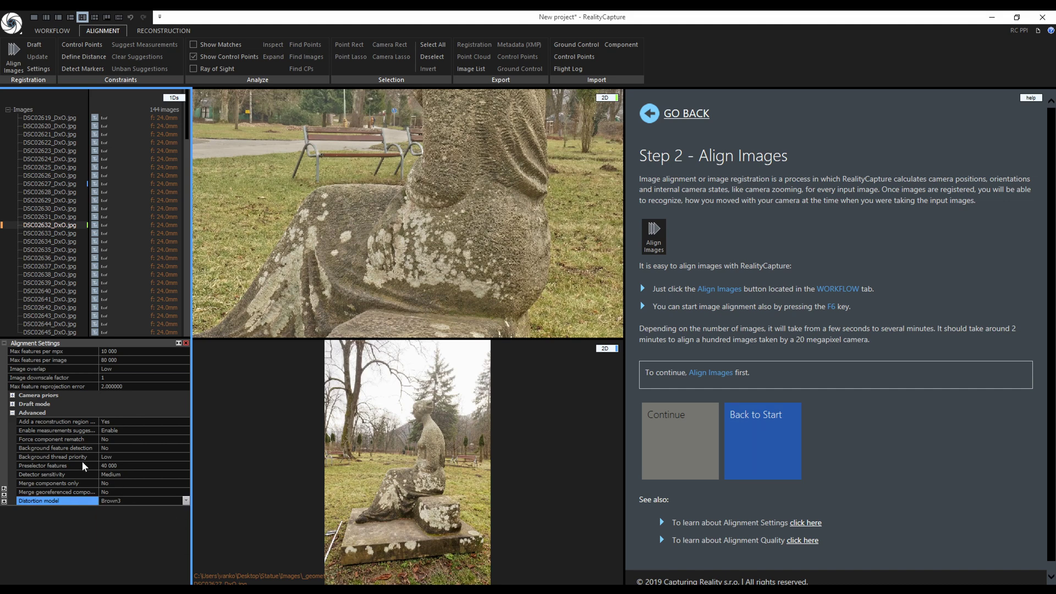
{"action": "left_click", "coordinate": [12, 413]}
{"action": "left_click", "coordinate": [12, 395]}
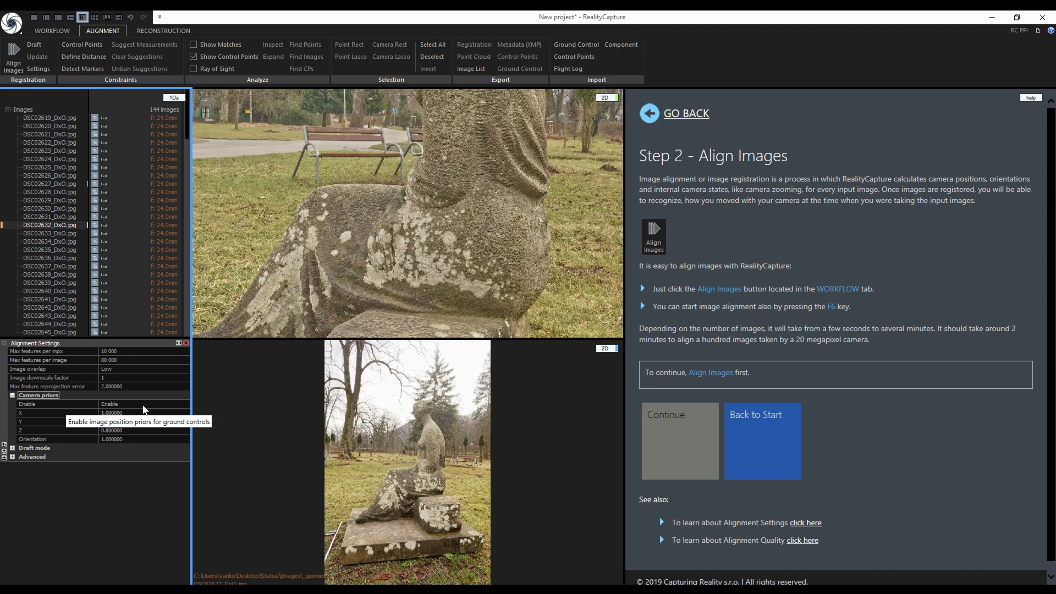
{"action": "left_click", "coordinate": [12, 396]}
{"action": "left_click", "coordinate": [12, 405]}
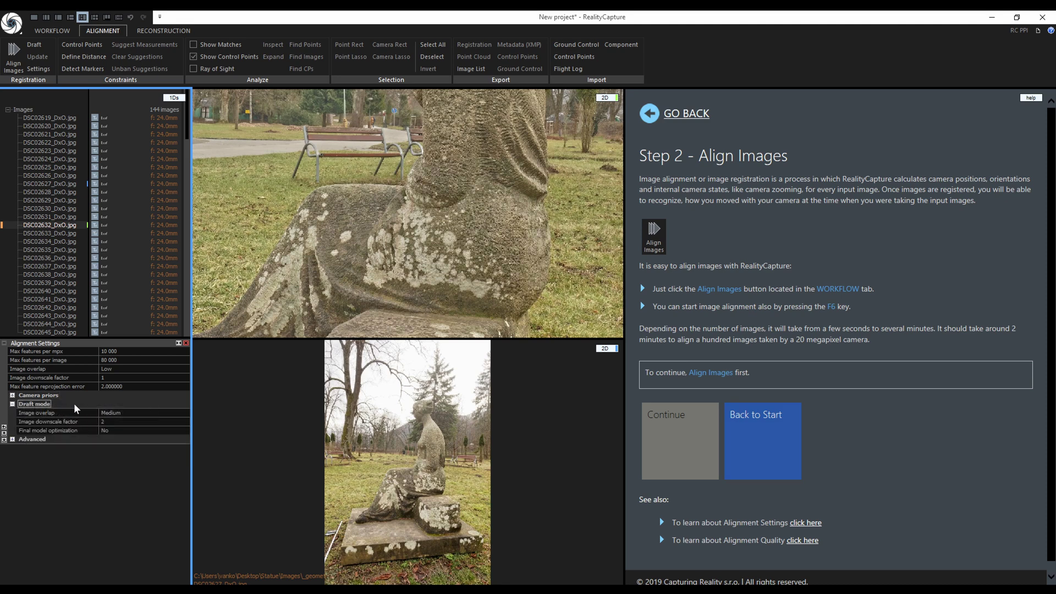
{"action": "left_click", "coordinate": [35, 46]}
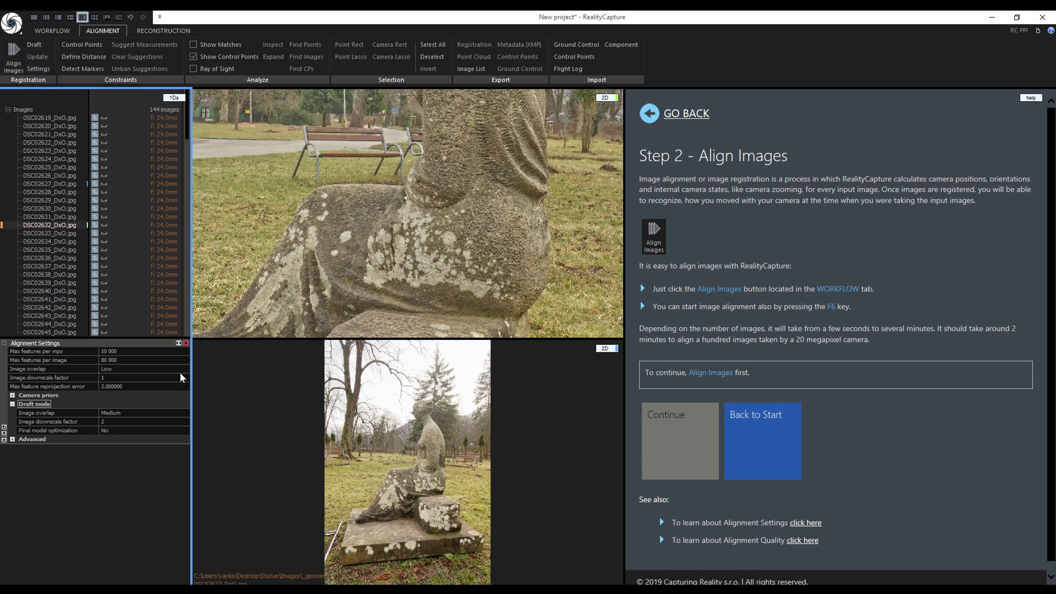
{"action": "left_click", "coordinate": [186, 343]}
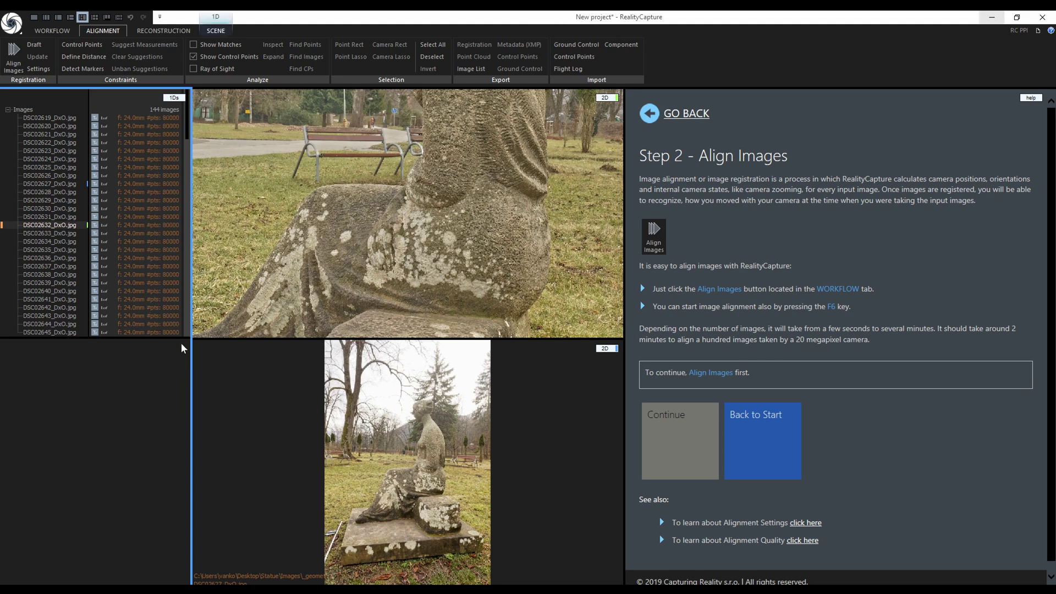
Step: Select DSC02627_DxO.jpg and show its prior calibration (Approximate, 24 mm) and prior lens distortion details
{"action": "left_click", "coordinate": [30, 108]}
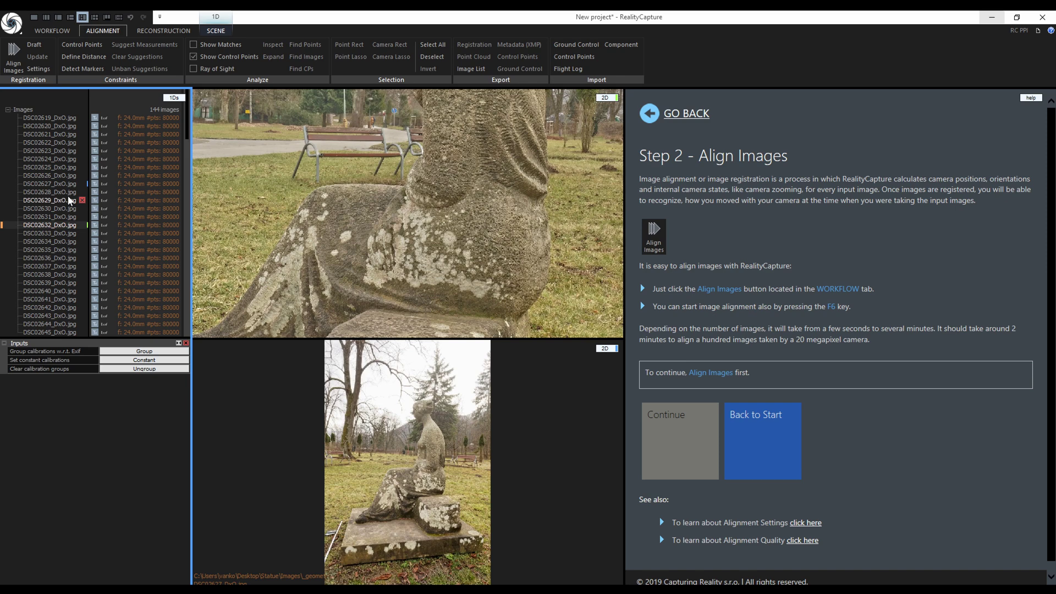
{"action": "left_click", "coordinate": [56, 184]}
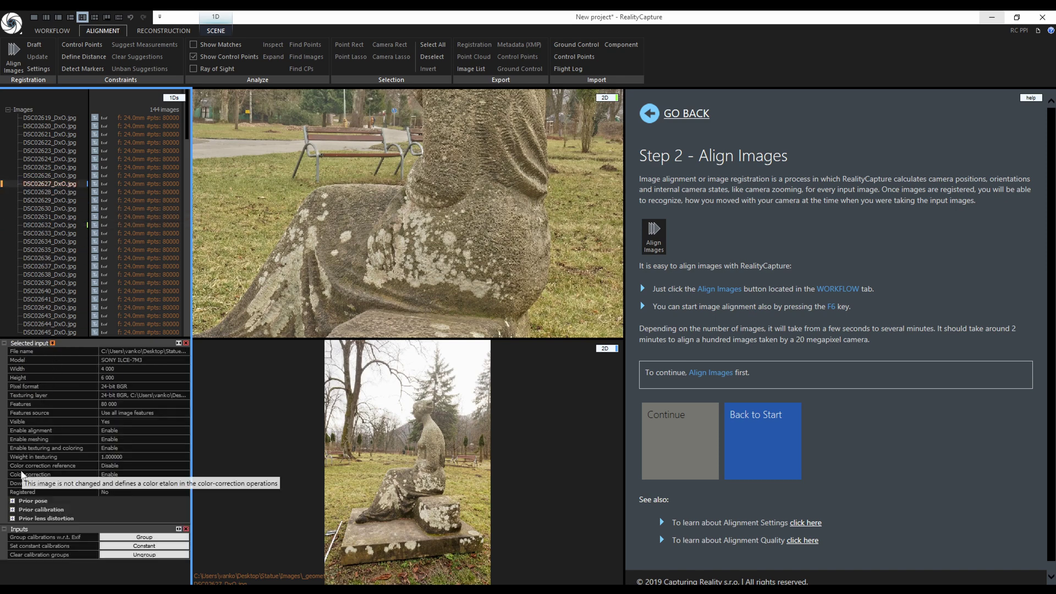
{"action": "left_click", "coordinate": [13, 510]}
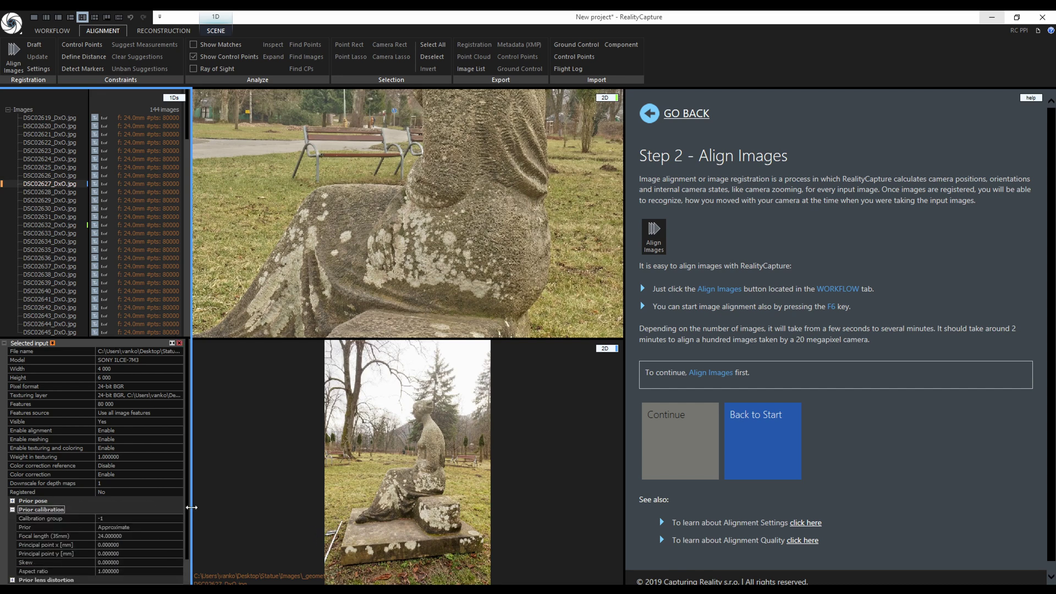
{"action": "left_click_drag", "start_coordinate": [187, 513], "coordinate": [186, 537]}
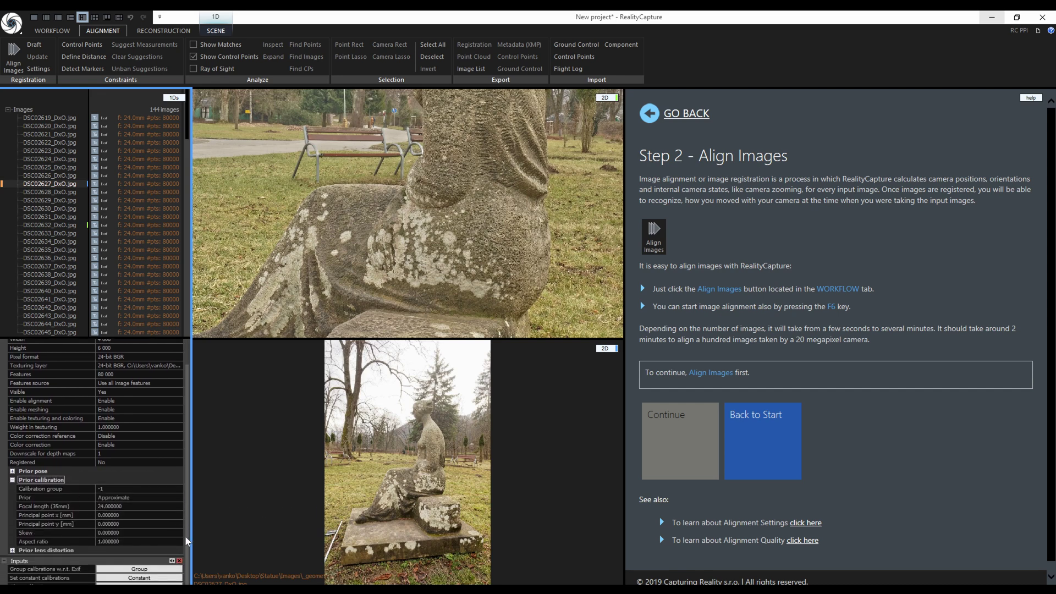
{"action": "scroll", "coordinate": [186, 545], "scroll_direction": "down", "scroll_amount": 1}
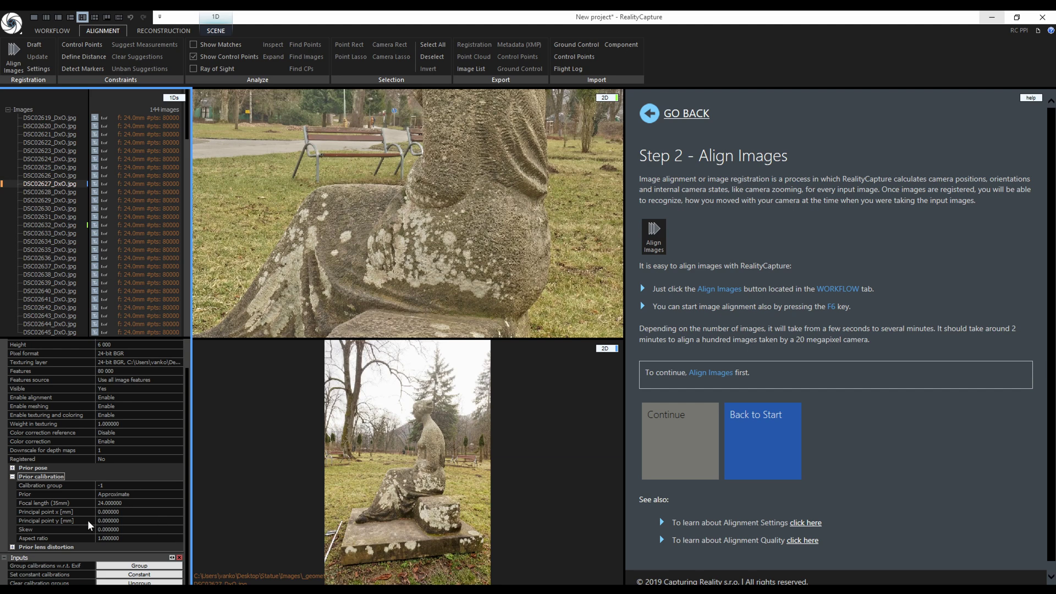
{"action": "left_click", "coordinate": [12, 547]}
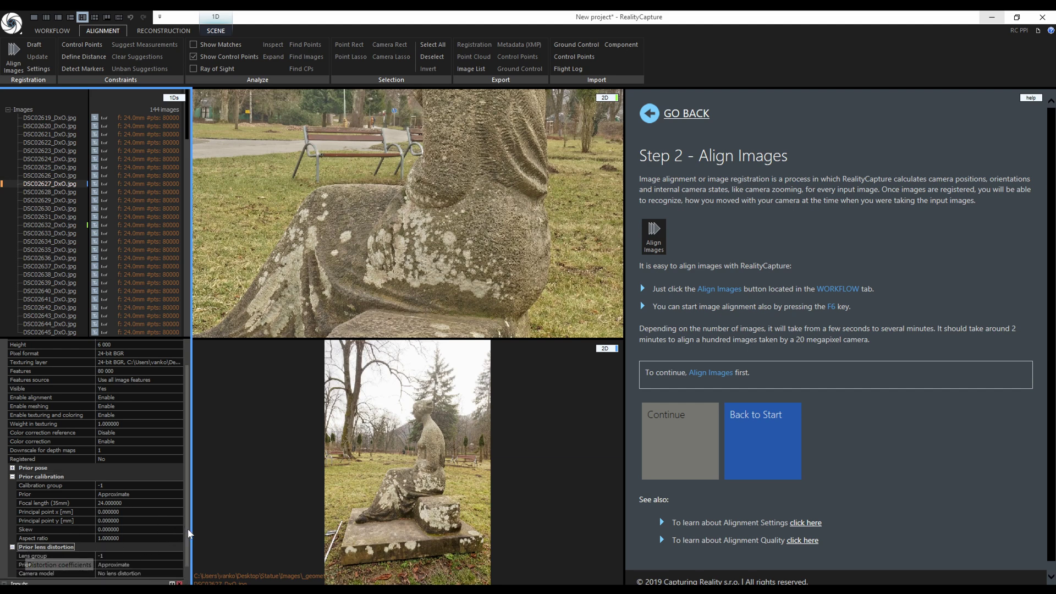
{"action": "scroll", "coordinate": [186, 545], "scroll_direction": "down", "scroll_amount": 1}
{"action": "scroll", "coordinate": [185, 546], "scroll_direction": "down", "scroll_amount": 1}
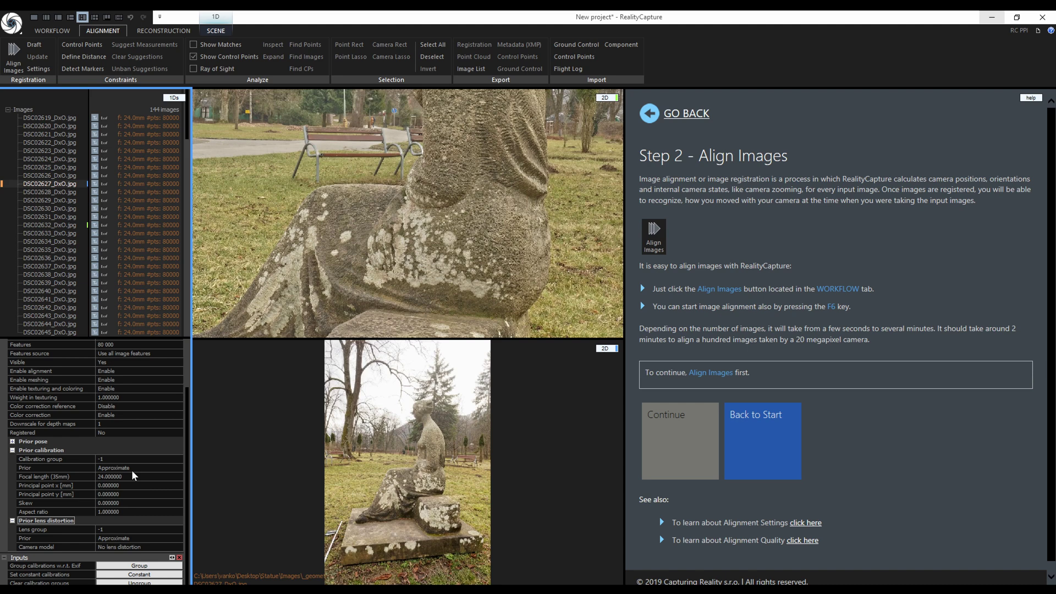
Step: Put all images into one calibration and lens group, then preview DSC02632 and DSC02635
{"action": "left_click", "coordinate": [141, 567]}
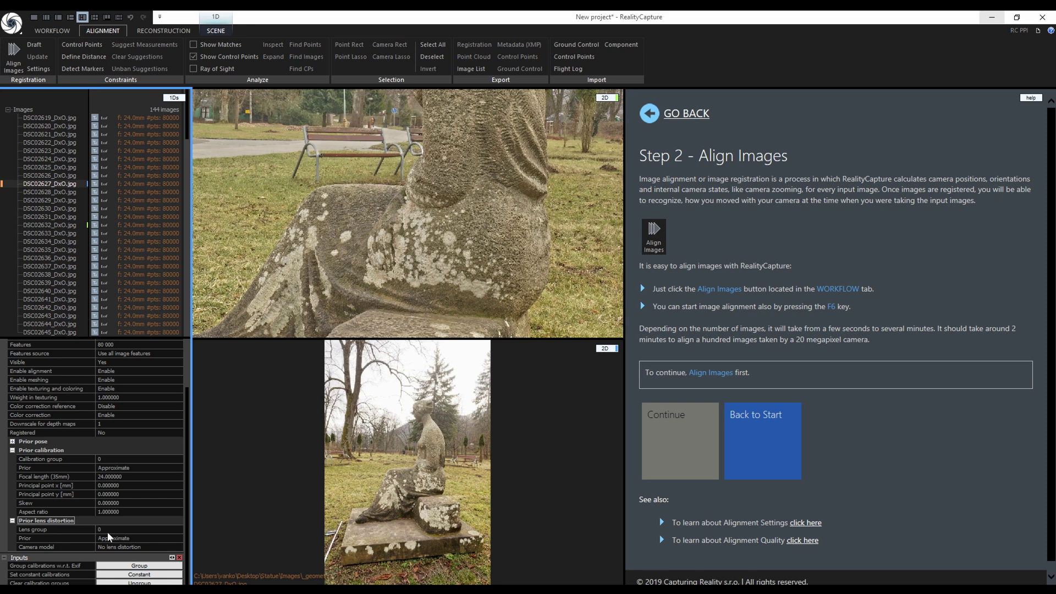
{"action": "left_click", "coordinate": [51, 224]}
{"action": "left_click", "coordinate": [50, 249]}
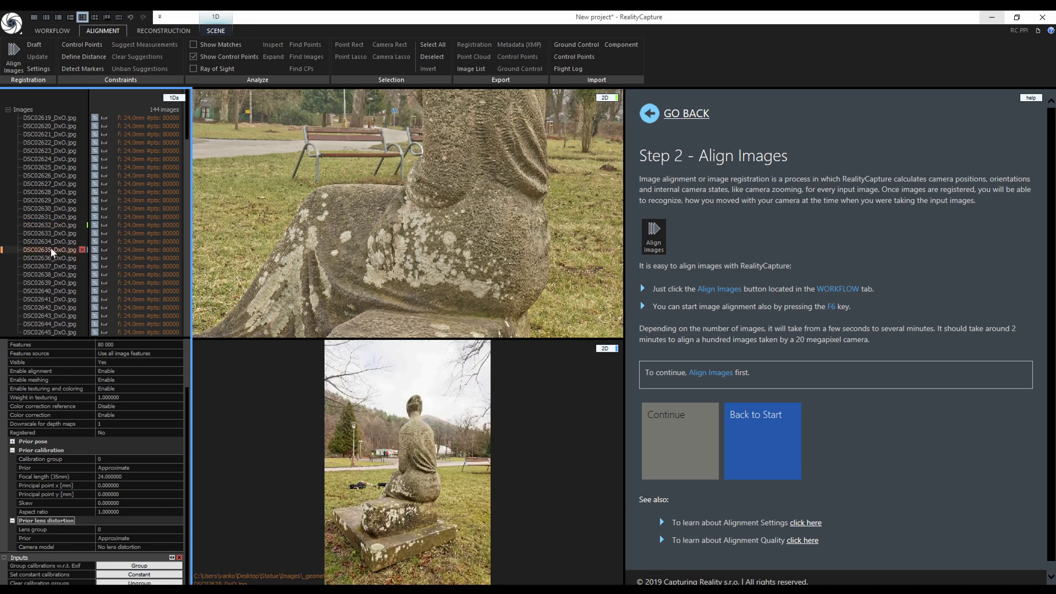
Step: View DSC02630's properties, then close the Selected input property panel
{"action": "left_click", "coordinate": [54, 208]}
{"action": "scroll", "coordinate": [136, 442], "scroll_direction": "up", "scroll_amount": 2}
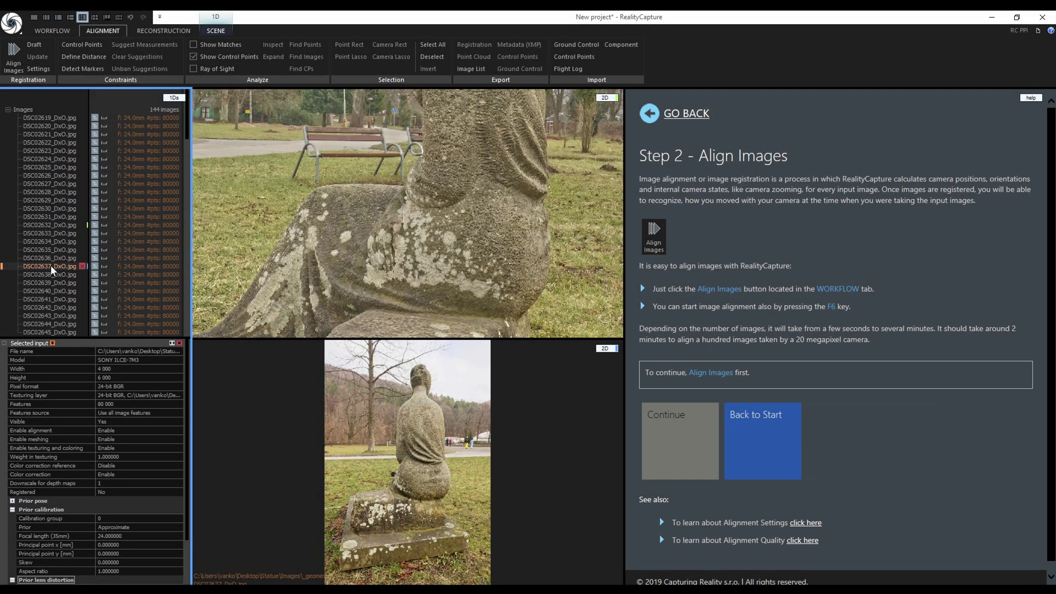
{"action": "left_click", "coordinate": [179, 343]}
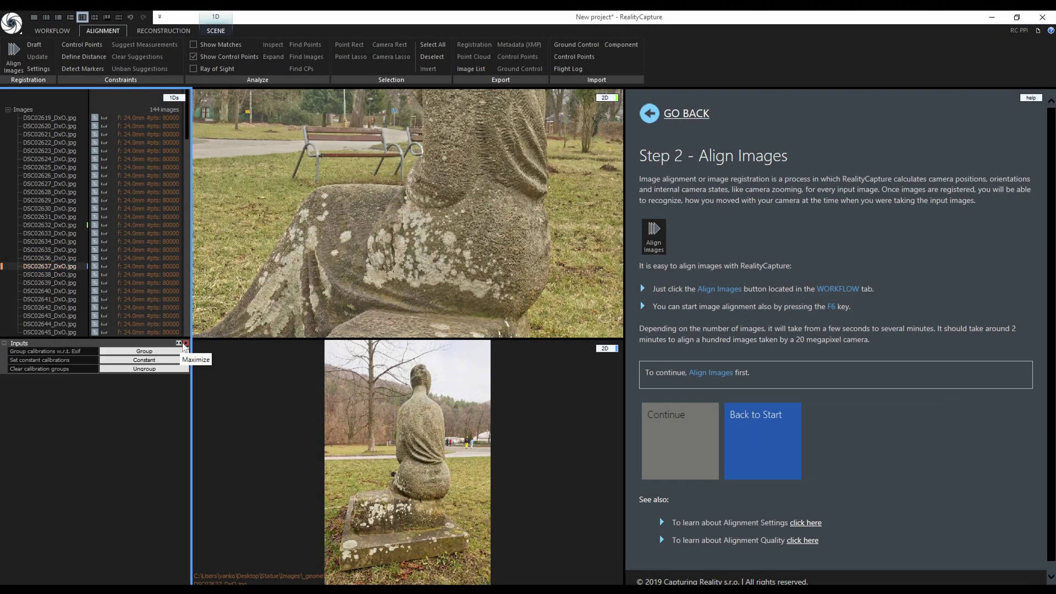
Step: Collapse the image list, align all 144 images, and orbit the resulting statue point cloud
{"action": "left_click", "coordinate": [8, 109]}
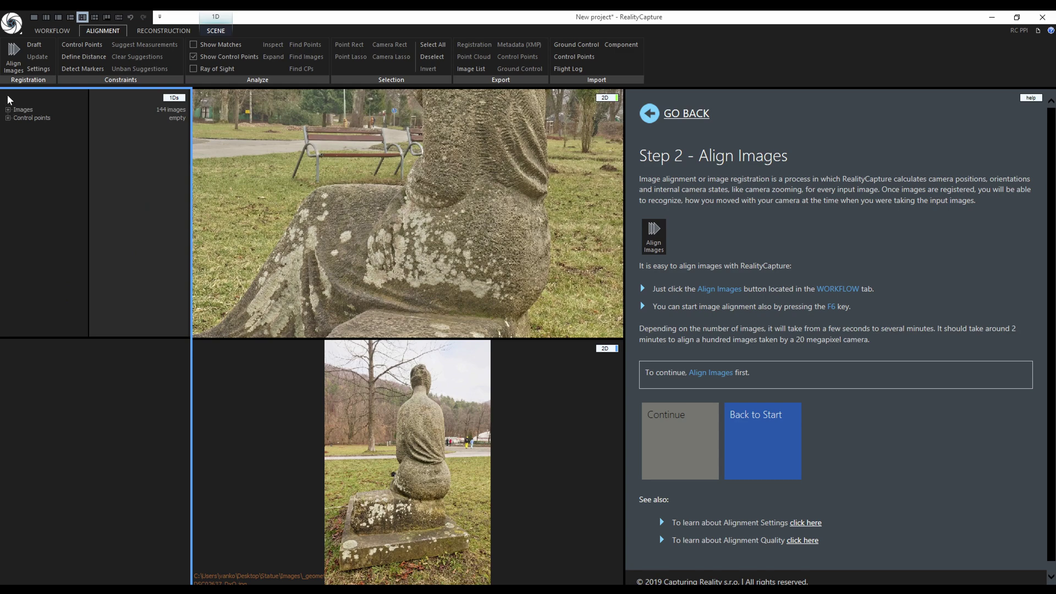
{"action": "left_click", "coordinate": [13, 66]}
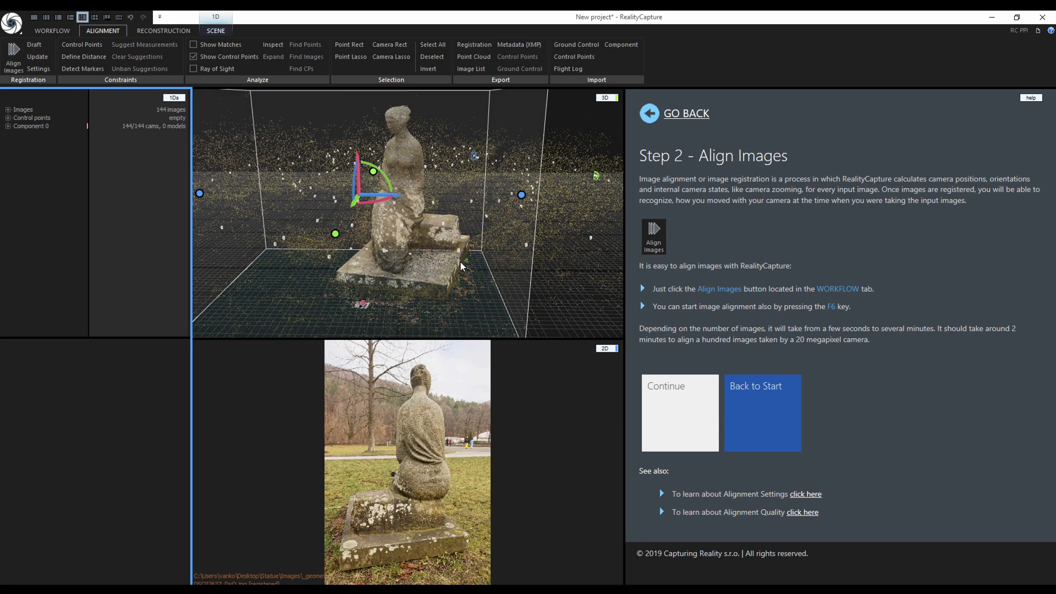
{"action": "left_click_drag", "start_coordinate": [456, 276], "coordinate": [421, 250]}
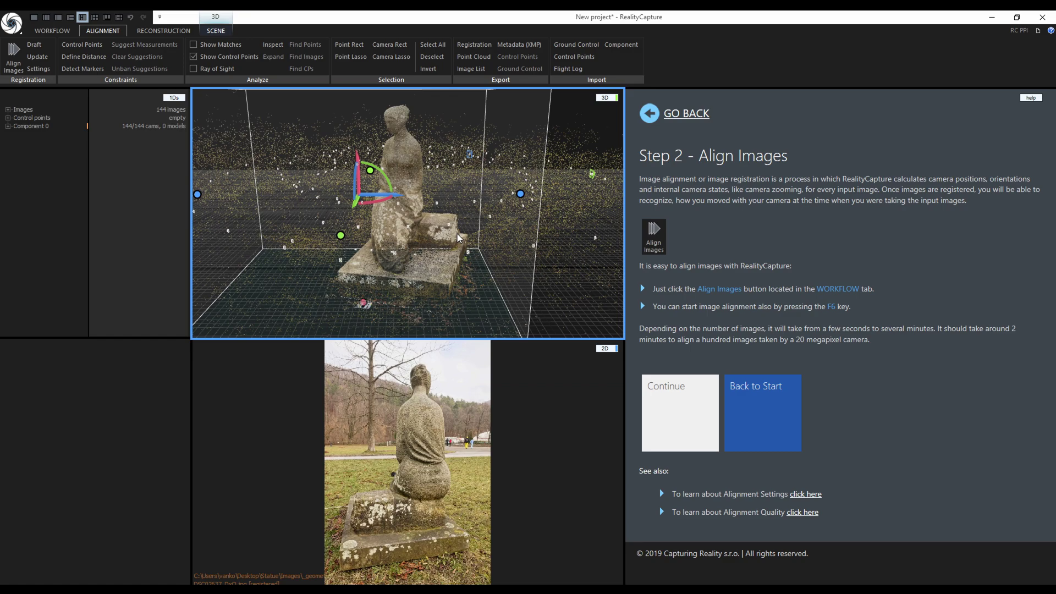
{"action": "left_click_drag", "start_coordinate": [429, 221], "coordinate": [465, 252]}
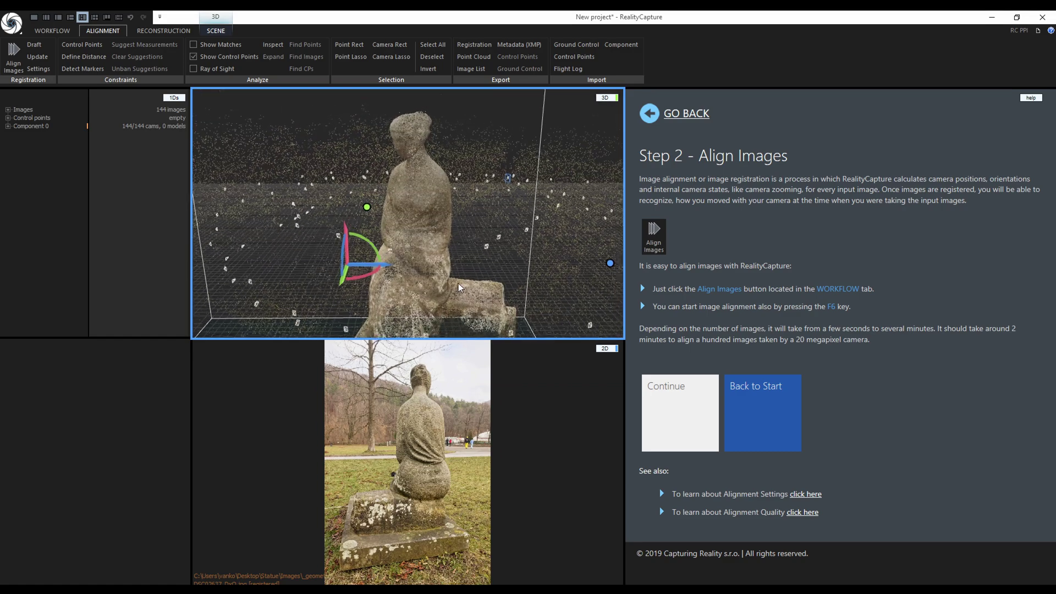
{"action": "left_click_drag", "start_coordinate": [461, 288], "coordinate": [417, 144]}
{"action": "left_click_drag", "start_coordinate": [400, 266], "coordinate": [325, 230]}
{"action": "right_click_drag", "start_coordinate": [326, 229], "coordinate": [437, 210]}
{"action": "scroll", "coordinate": [436, 210], "scroll_direction": "down", "scroll_amount": 5}
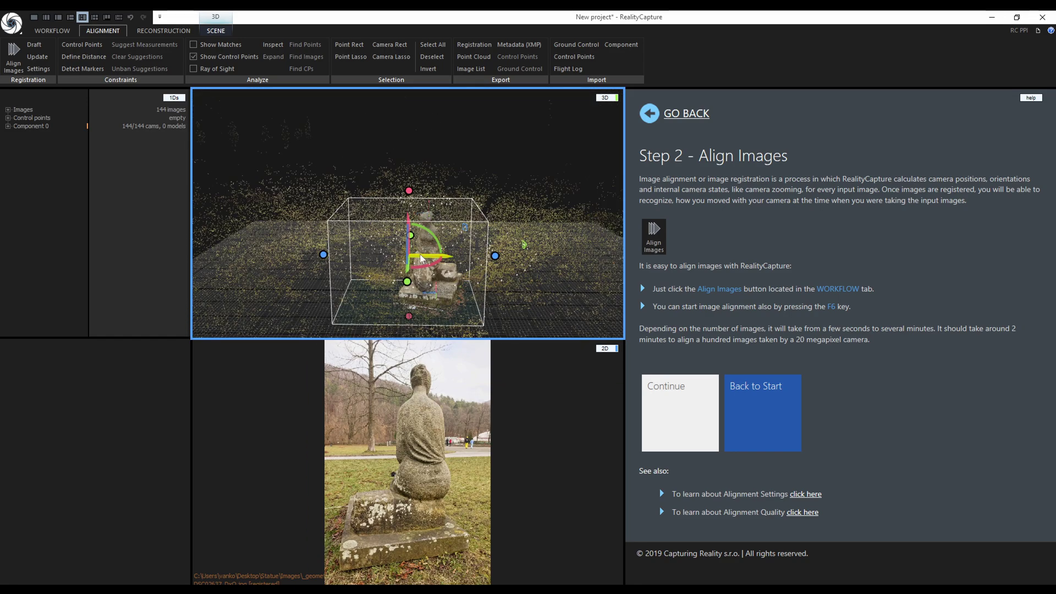
{"action": "mouse_move", "coordinate": [438, 256]}
{"action": "left_mouse_down"}
{"action": "mouse_move", "coordinate": [450, 273]}
{"action": "mouse_move", "coordinate": [435, 266]}
{"action": "left_mouse_up"}
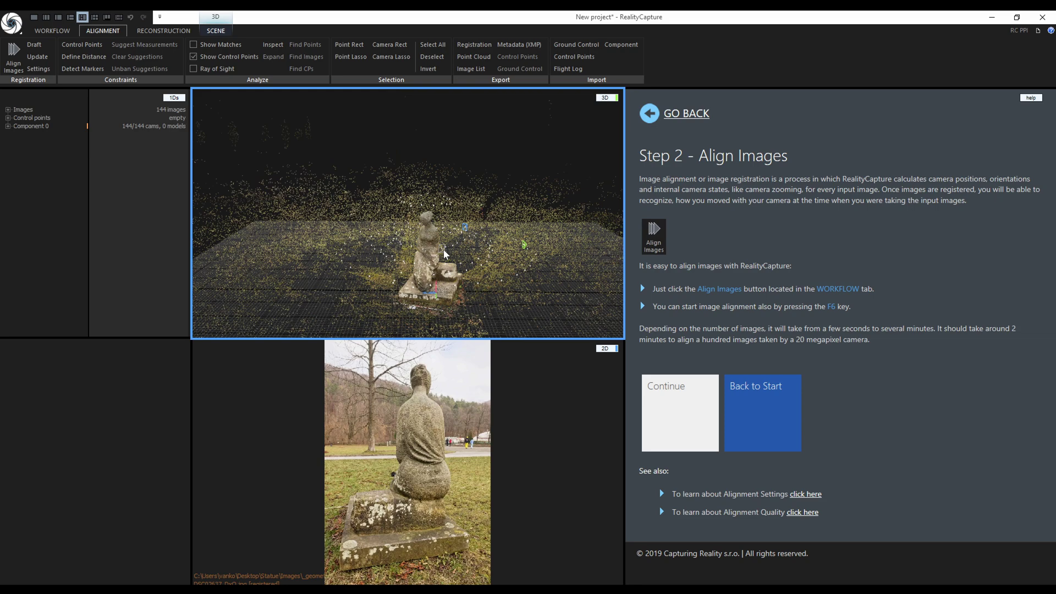
Step: Display the reconstruction region box around the statue point cloud
{"action": "left_click", "coordinate": [444, 251]}
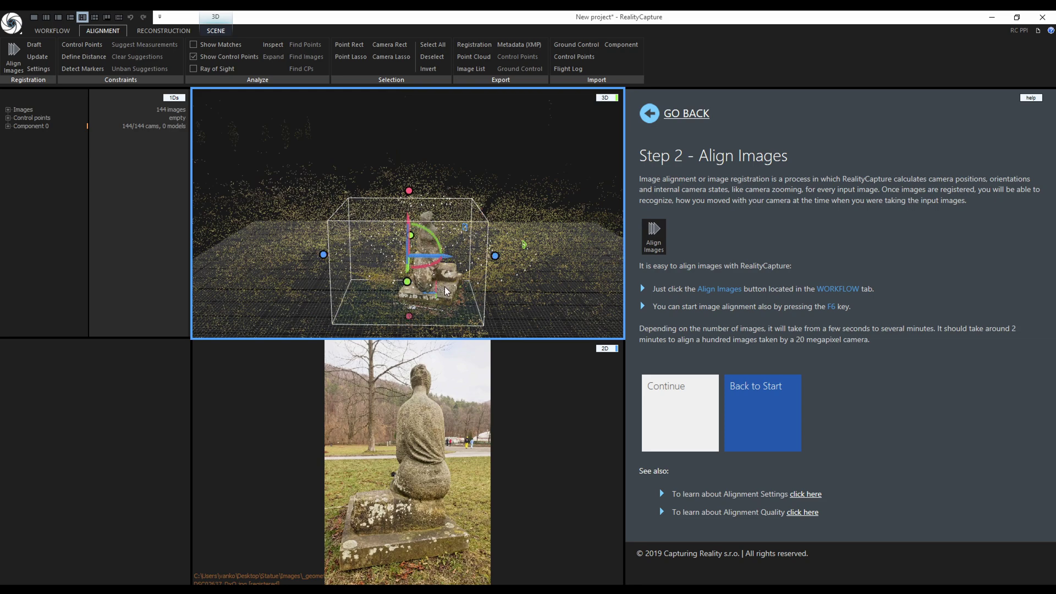
{"action": "scroll", "coordinate": [449, 292], "scroll_direction": "up", "scroll_amount": 10}
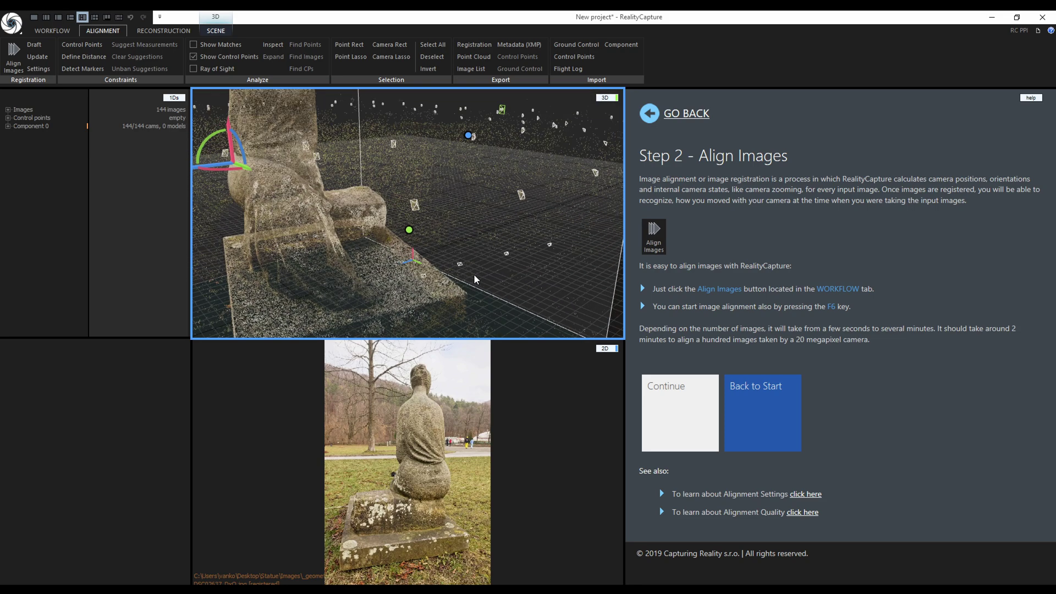
{"action": "scroll", "coordinate": [443, 288], "scroll_direction": "down", "scroll_amount": 10}
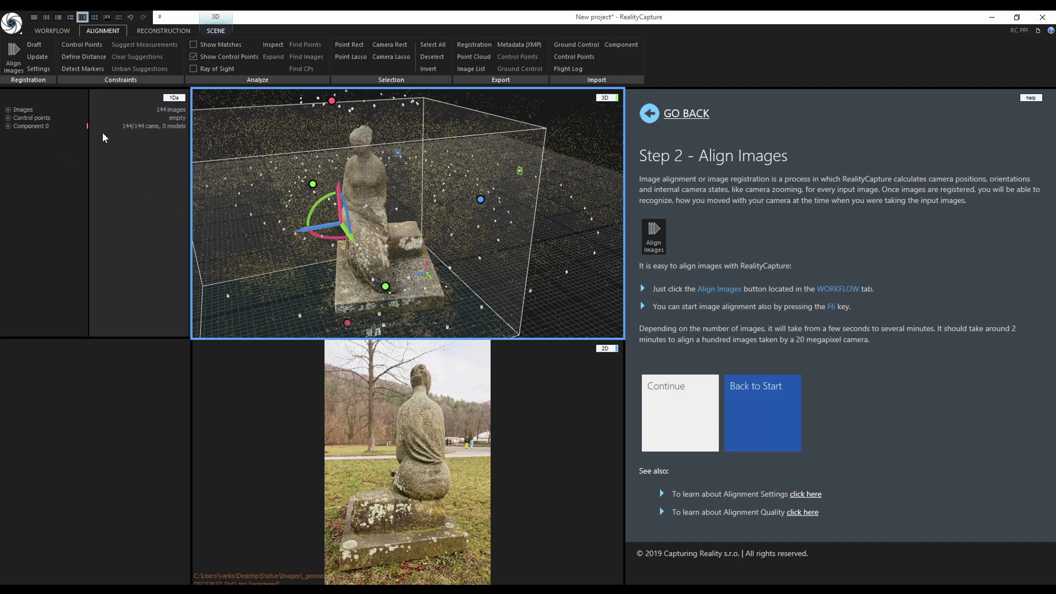
Step: Show Component 0's alignment report (840 031 points, 0.525138 px mean error) and alignment settings, enlarging the panel
{"action": "left_click", "coordinate": [42, 130]}
{"action": "left_click", "coordinate": [40, 127]}
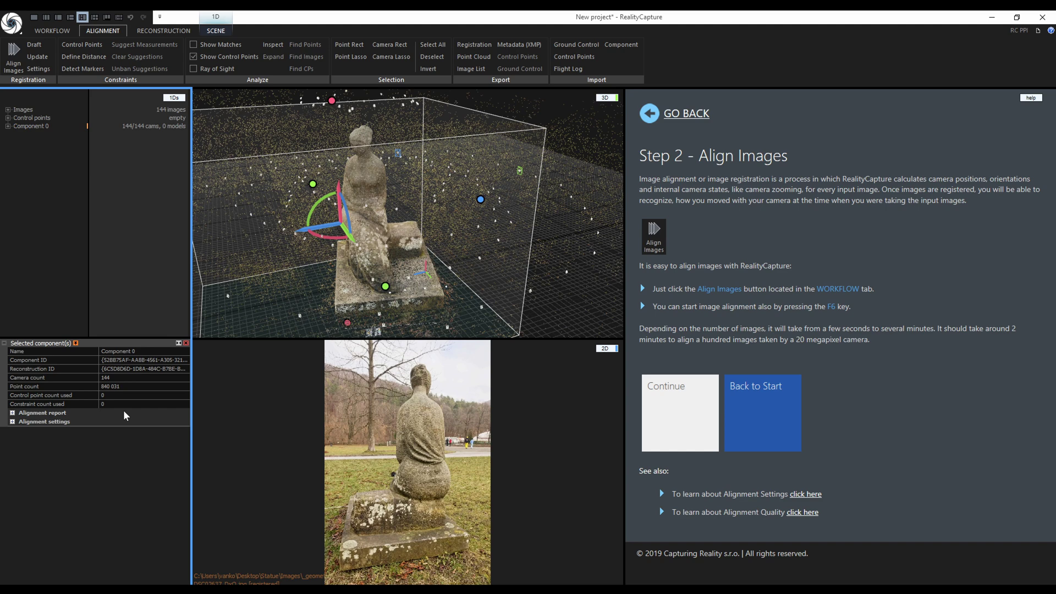
{"action": "left_click", "coordinate": [12, 413]}
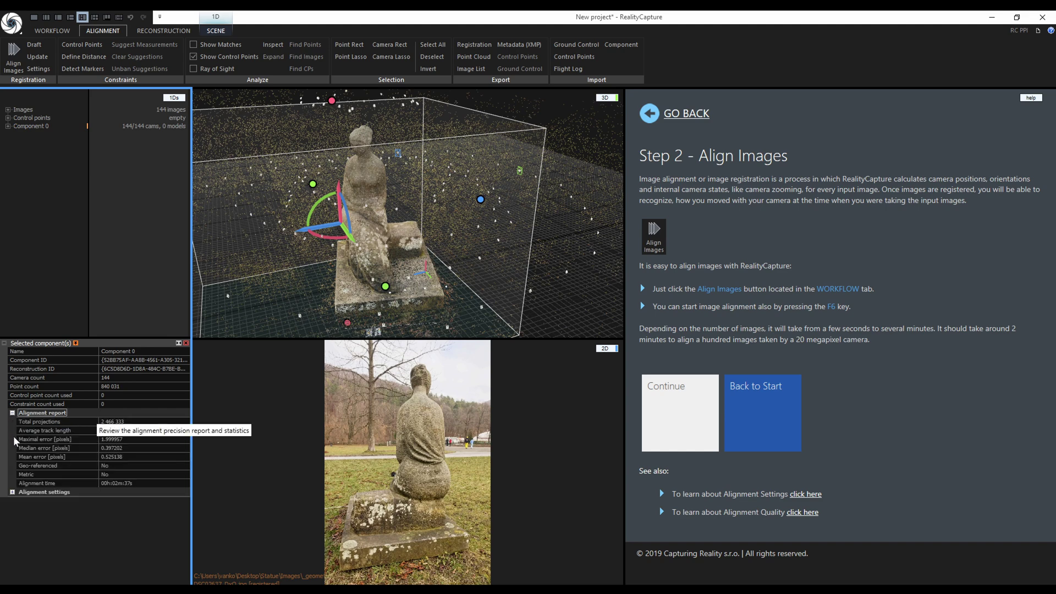
{"action": "left_click", "coordinate": [12, 493]}
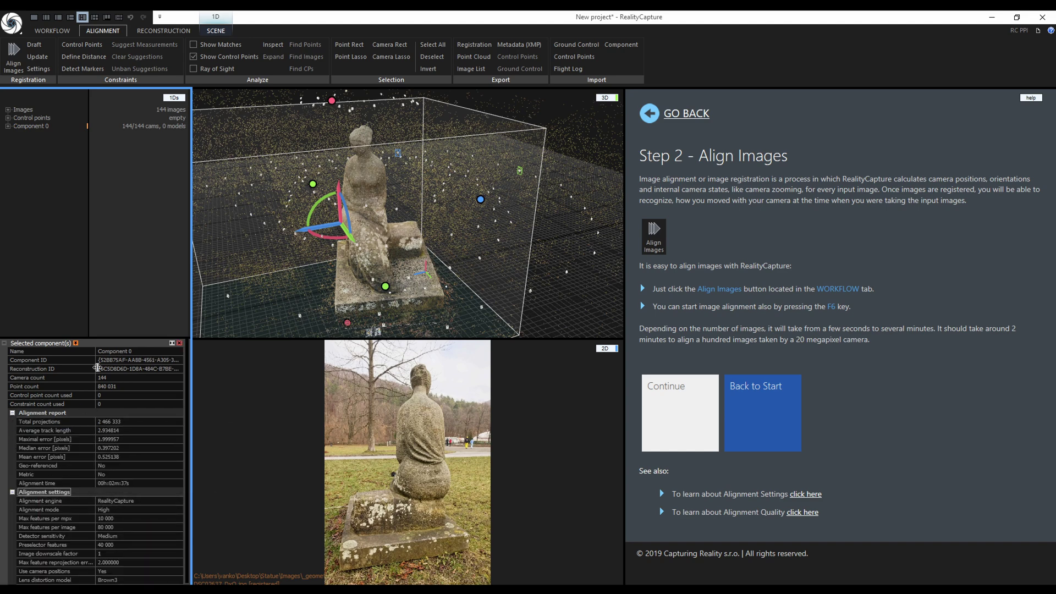
{"action": "left_click_drag", "start_coordinate": [106, 337], "coordinate": [91, 270]}
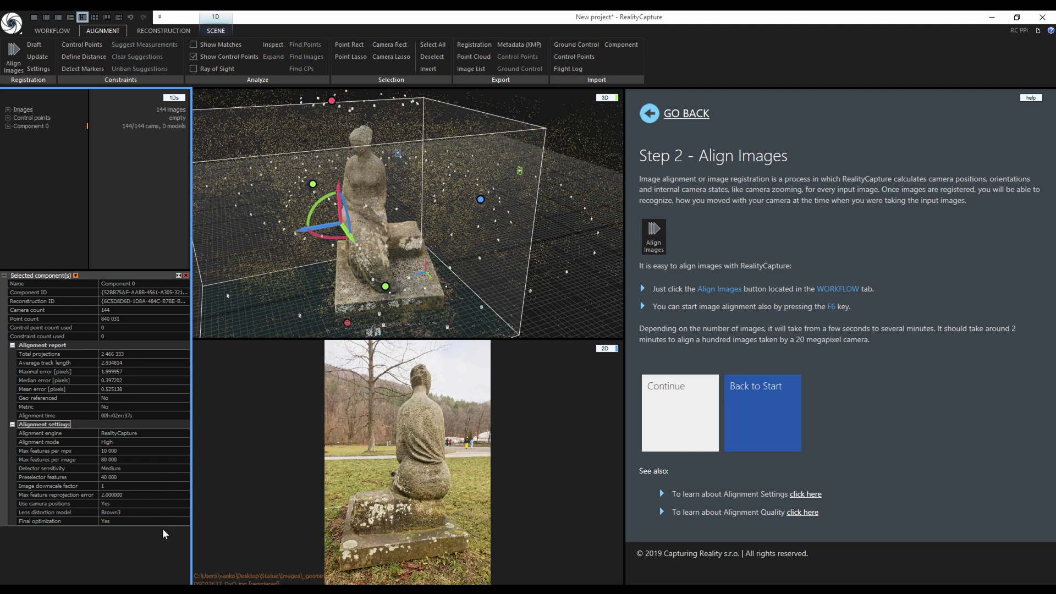
Step: Start saving the project and create a new folder named Project inside Desktop > Statue
{"action": "left_click", "coordinate": [15, 23]}
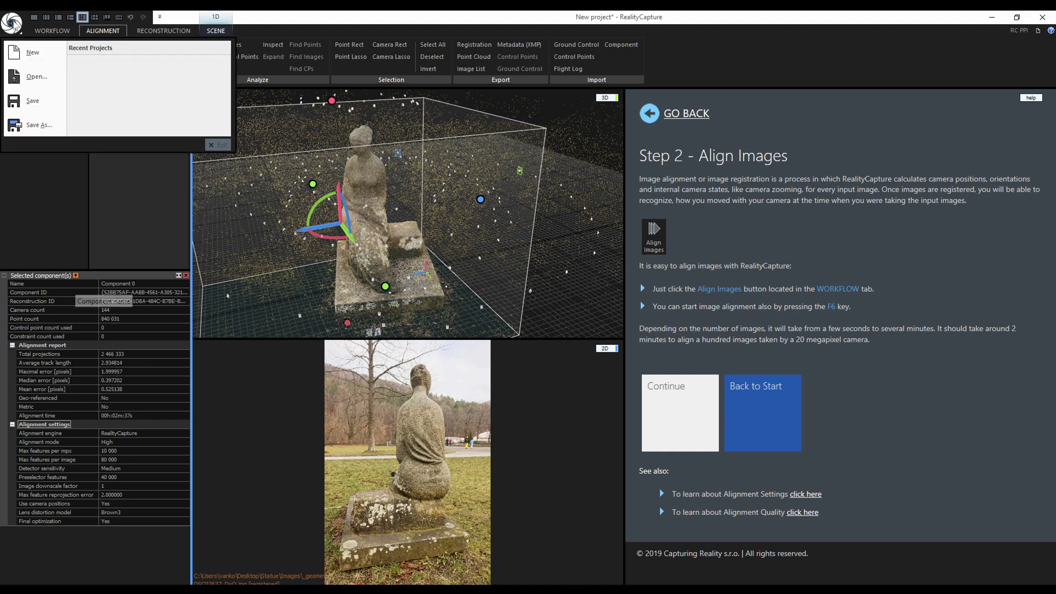
{"action": "left_click", "coordinate": [45, 105]}
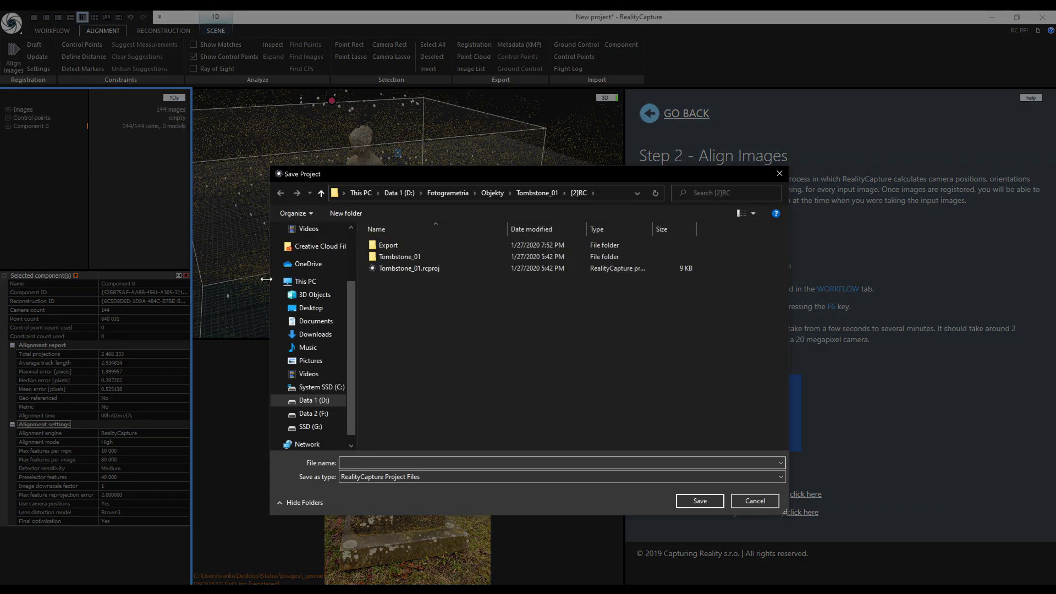
{"action": "left_click", "coordinate": [312, 308]}
{"action": "left_click", "coordinate": [391, 247]}
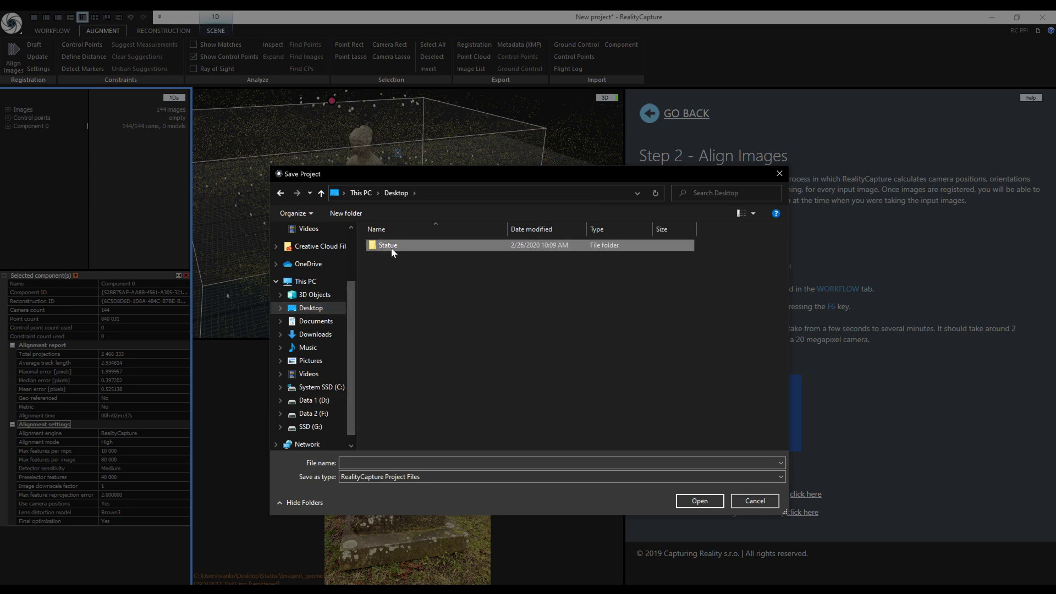
{"action": "double_click", "coordinate": [391, 247]}
{"action": "left_click", "coordinate": [346, 213]}
{"action": "type", "text": "Pr"}
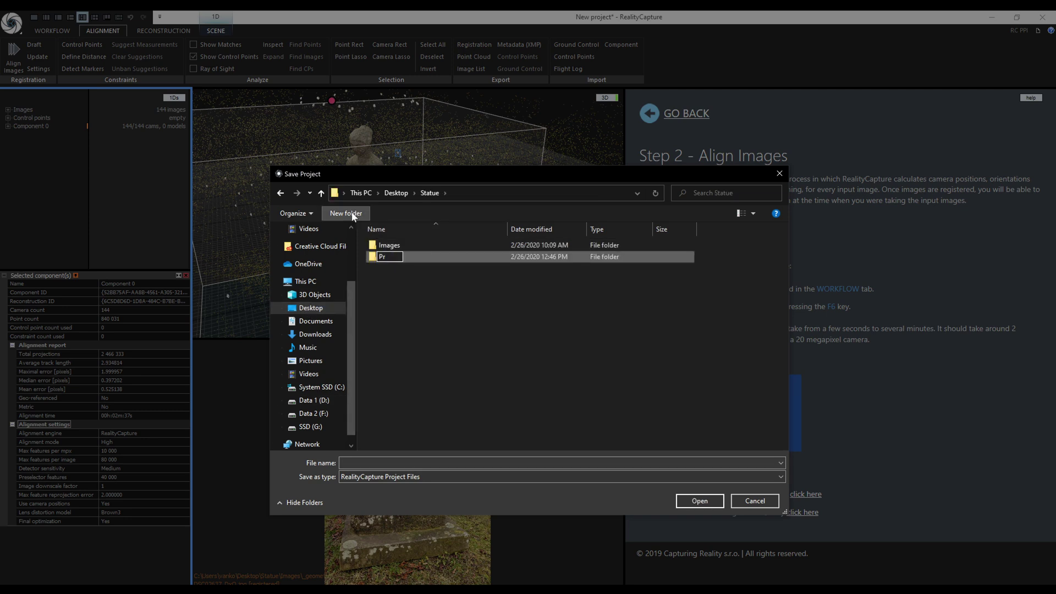
{"action": "type", "text": "oject"}
{"action": "key", "text": "Return"}
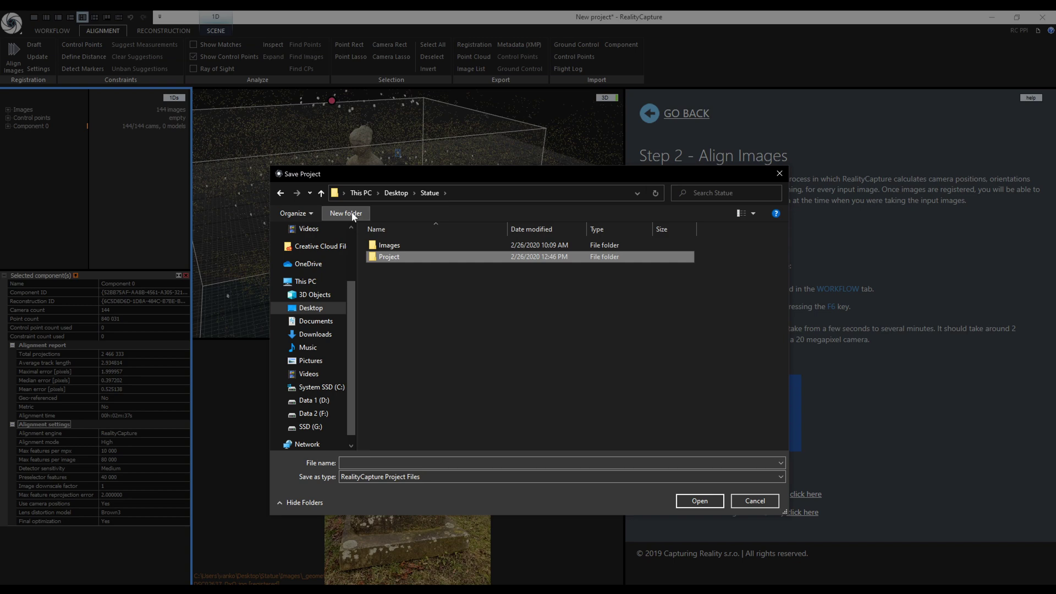
Step: Save the project file as Statue inside the Project folder
{"action": "double_click", "coordinate": [390, 257]}
{"action": "left_click", "coordinate": [401, 461]}
{"action": "type", "text": "Statue"}
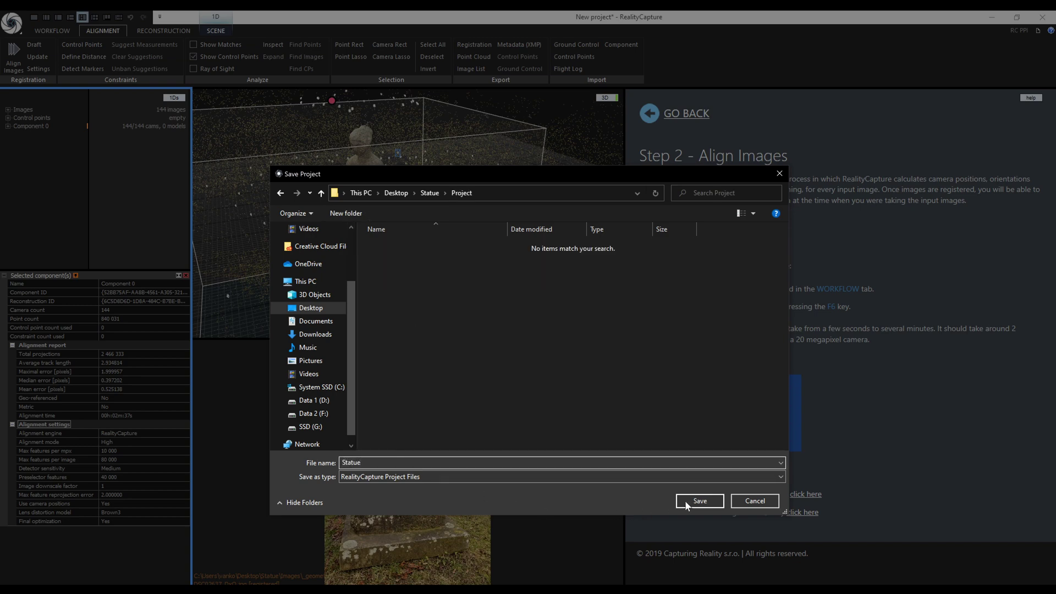
{"action": "left_click", "coordinate": [700, 500]}
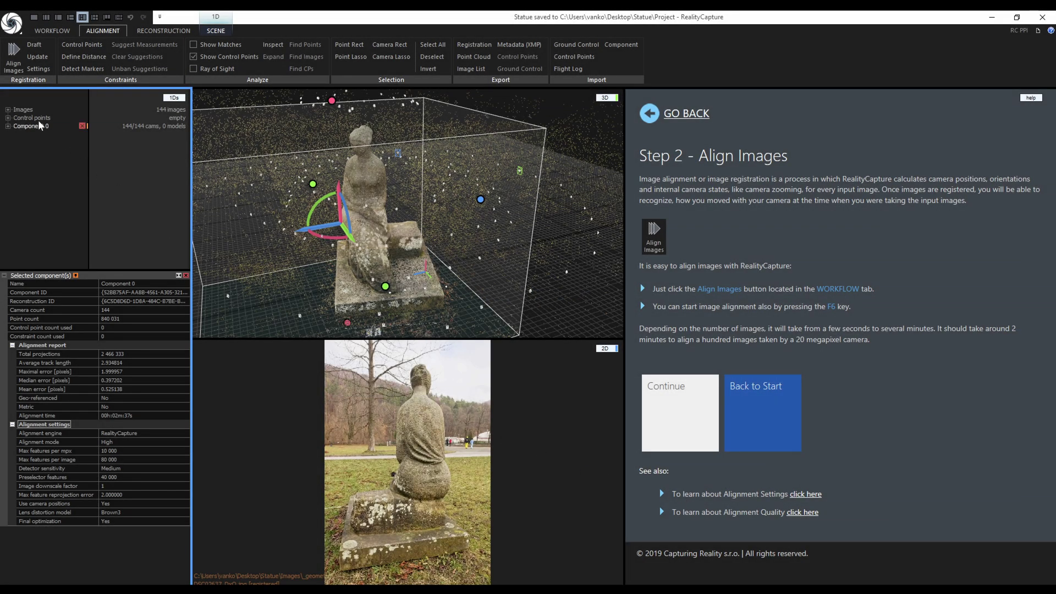
Step: Ungroup the images' camera calibrations and check image DSC02619's properties
{"action": "left_click", "coordinate": [23, 110]}
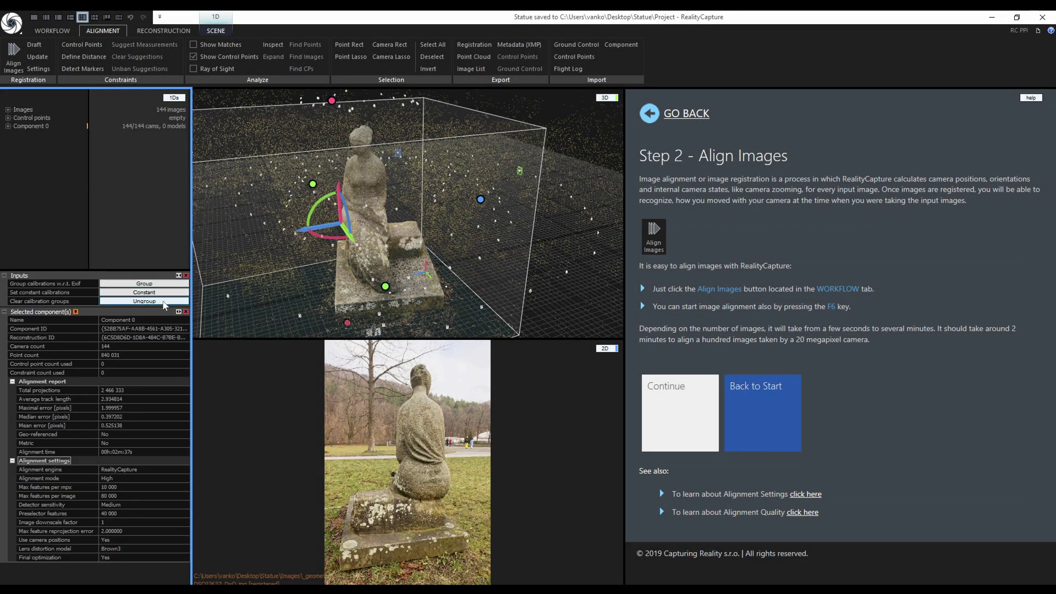
{"action": "left_click", "coordinate": [167, 301]}
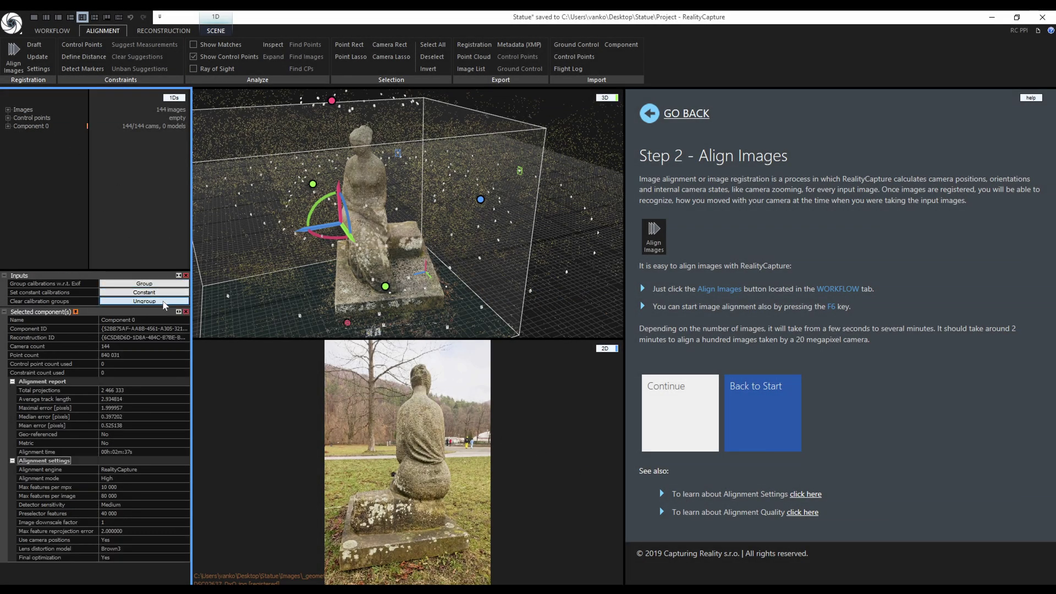
{"action": "left_click", "coordinate": [7, 109]}
{"action": "left_click", "coordinate": [50, 117]}
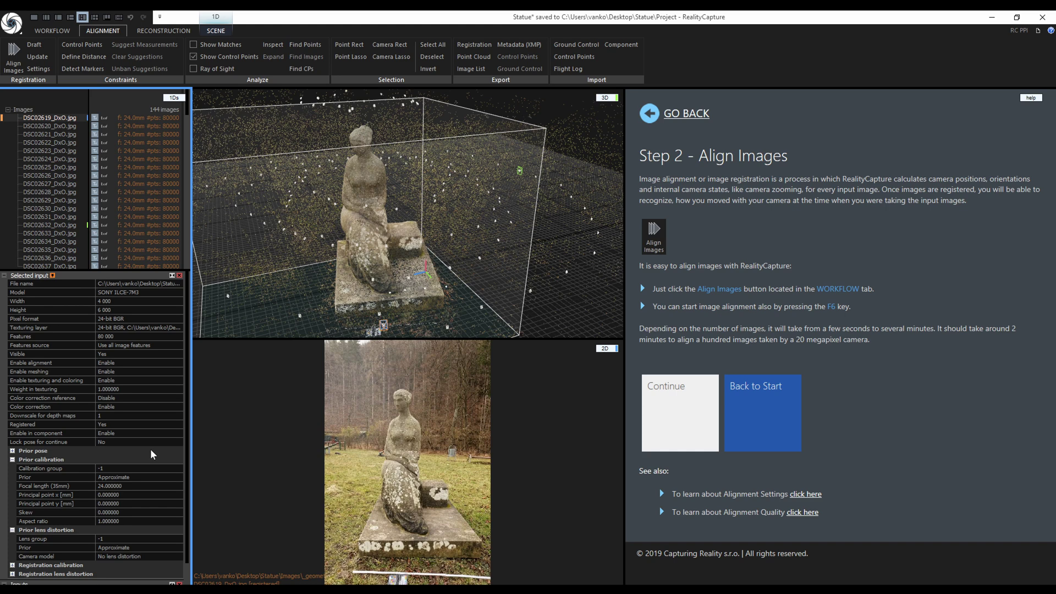
{"action": "left_click", "coordinate": [179, 276]}
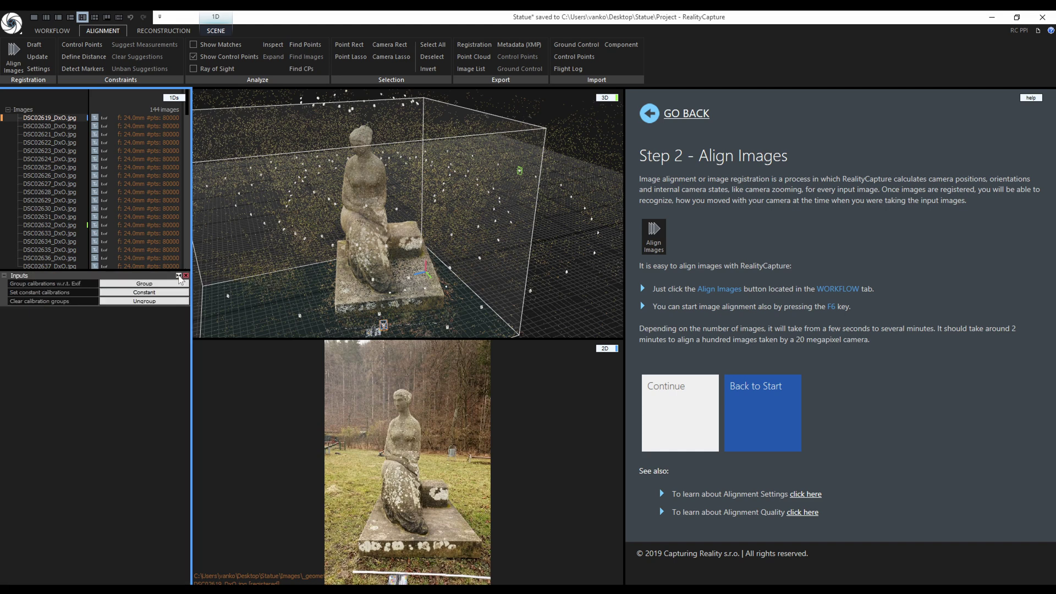
{"action": "left_click", "coordinate": [7, 110]}
{"action": "left_click", "coordinate": [186, 276]}
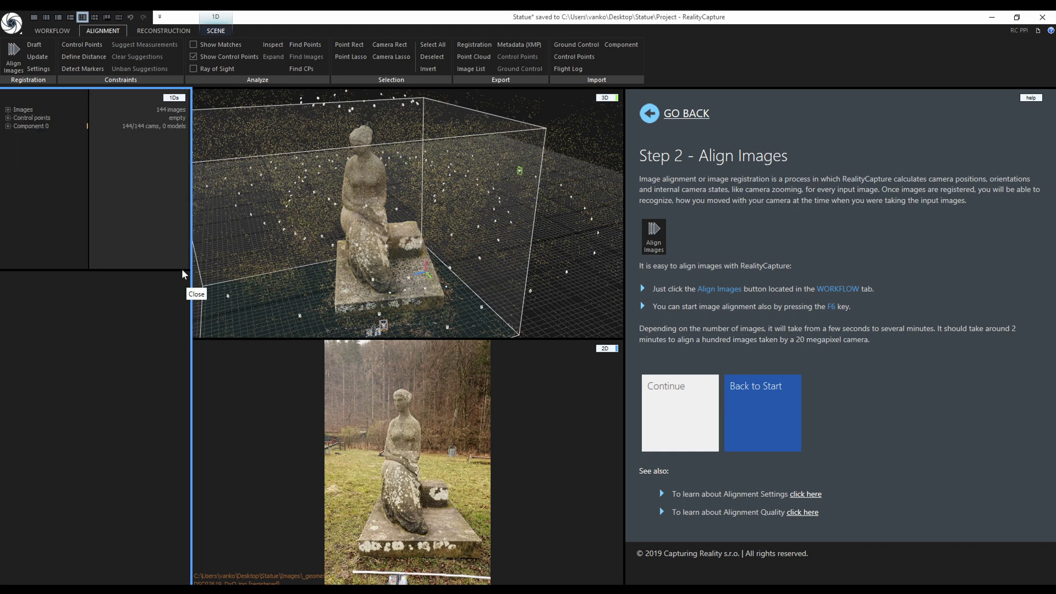
Step: Realign the images, compare Component 0 (1) with Component 0, and make Component 0 (1) active
{"action": "left_click", "coordinate": [13, 58]}
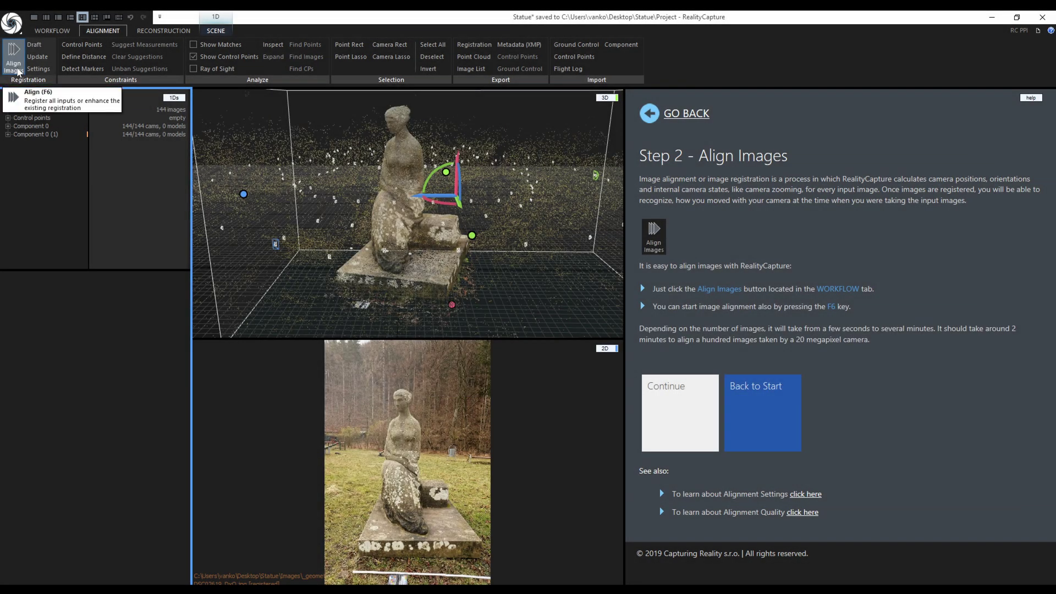
{"action": "left_click", "coordinate": [45, 134]}
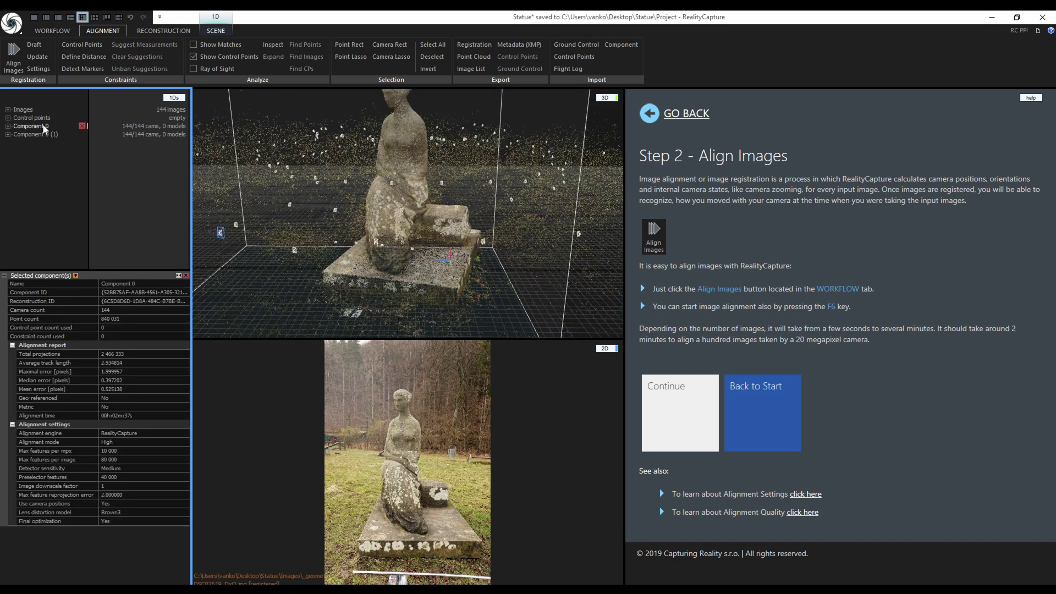
{"action": "left_click", "coordinate": [43, 135]}
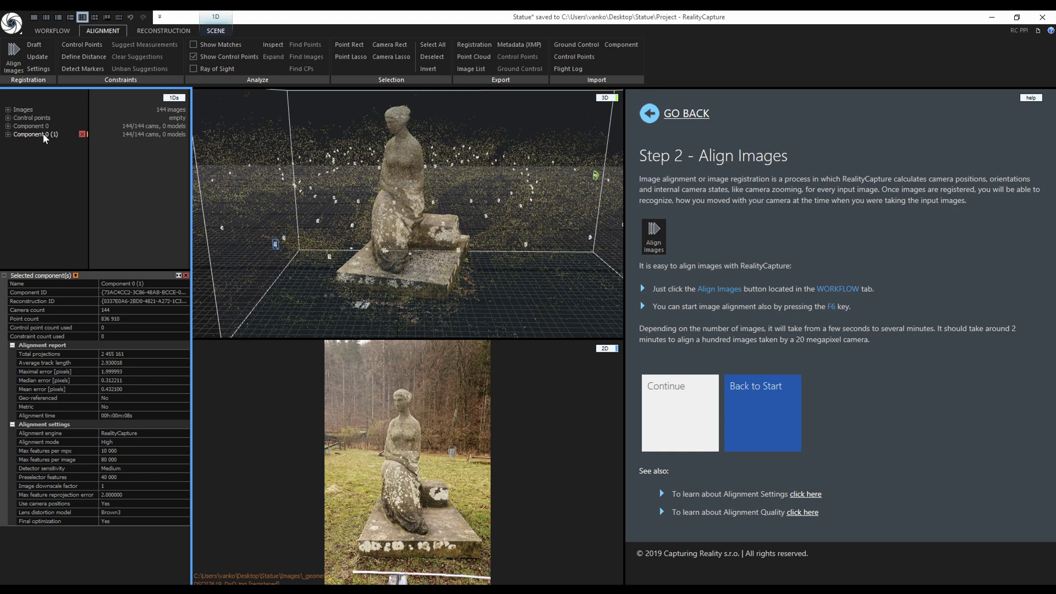
{"action": "left_click", "coordinate": [42, 128]}
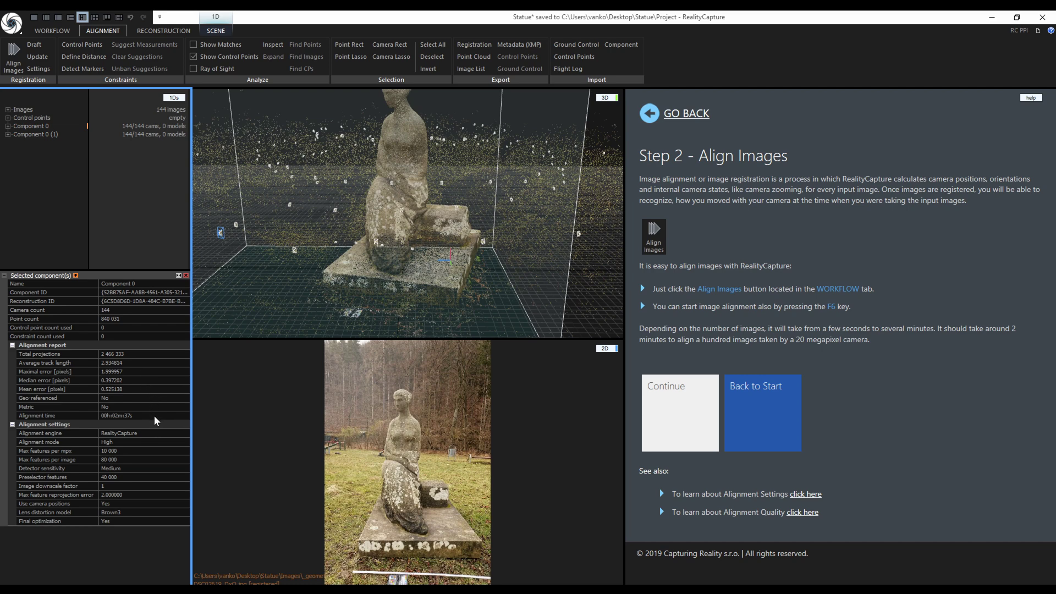
{"action": "left_click", "coordinate": [54, 135]}
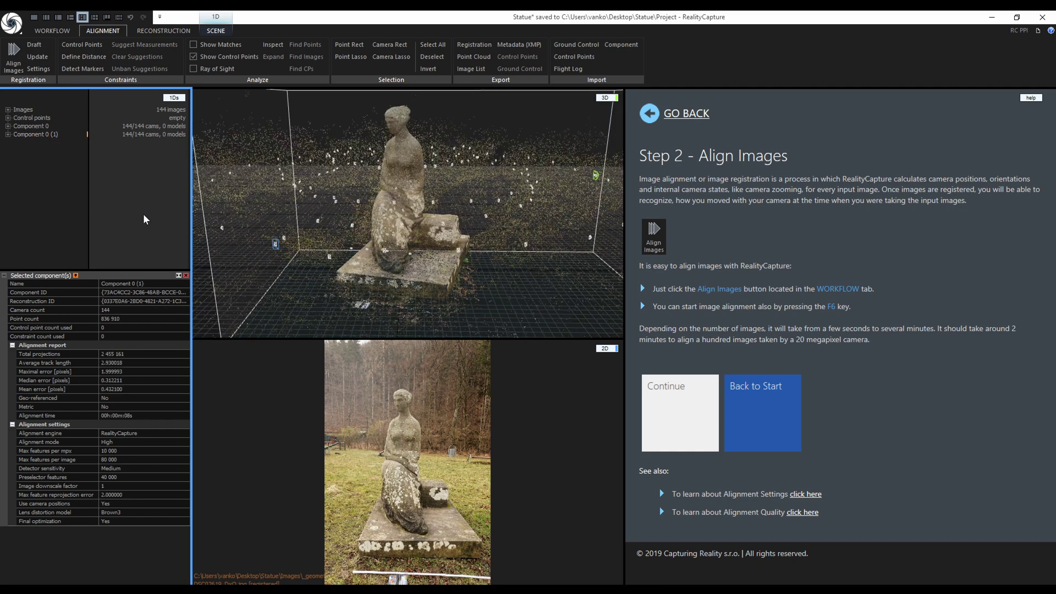
Step: Advance the tutorial past the Images and Cameras page to the Set Ground Plane step
{"action": "left_click", "coordinate": [685, 443]}
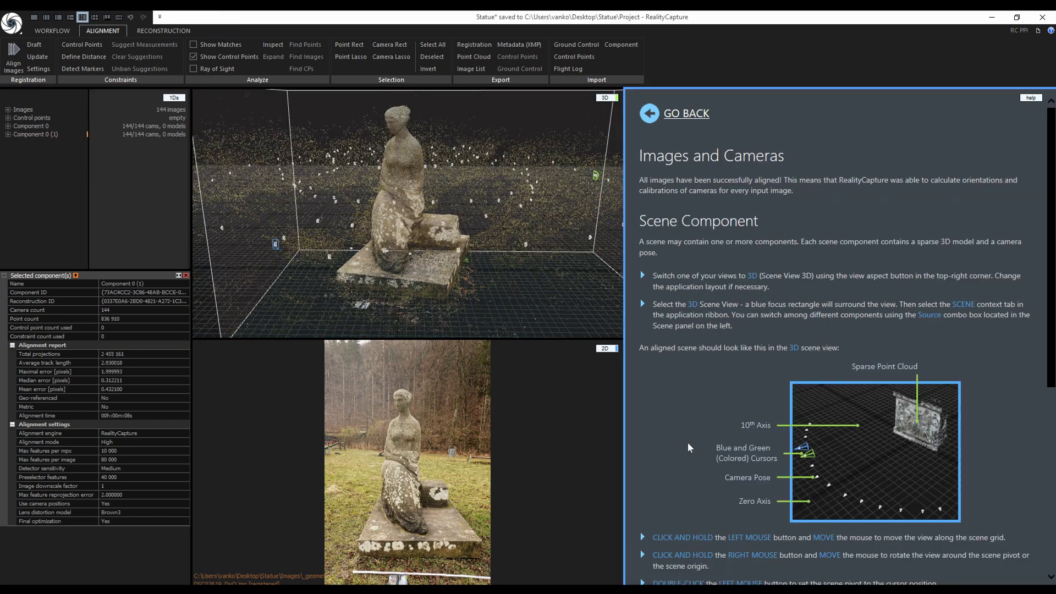
{"action": "scroll", "coordinate": [1039, 423], "scroll_direction": "down", "scroll_amount": 4}
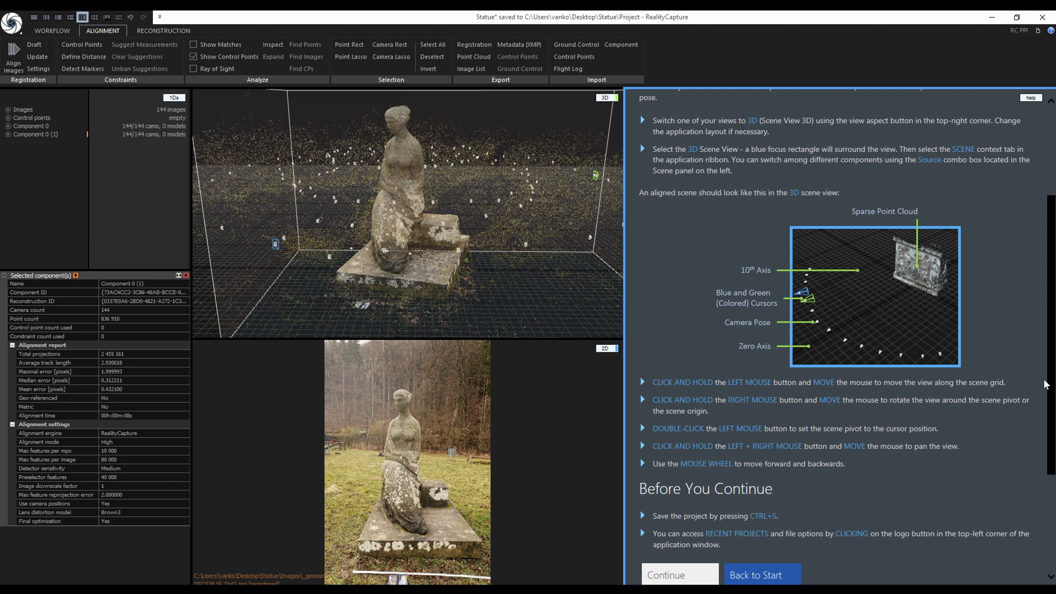
{"action": "scroll", "coordinate": [1039, 423], "scroll_direction": "down", "scroll_amount": 2}
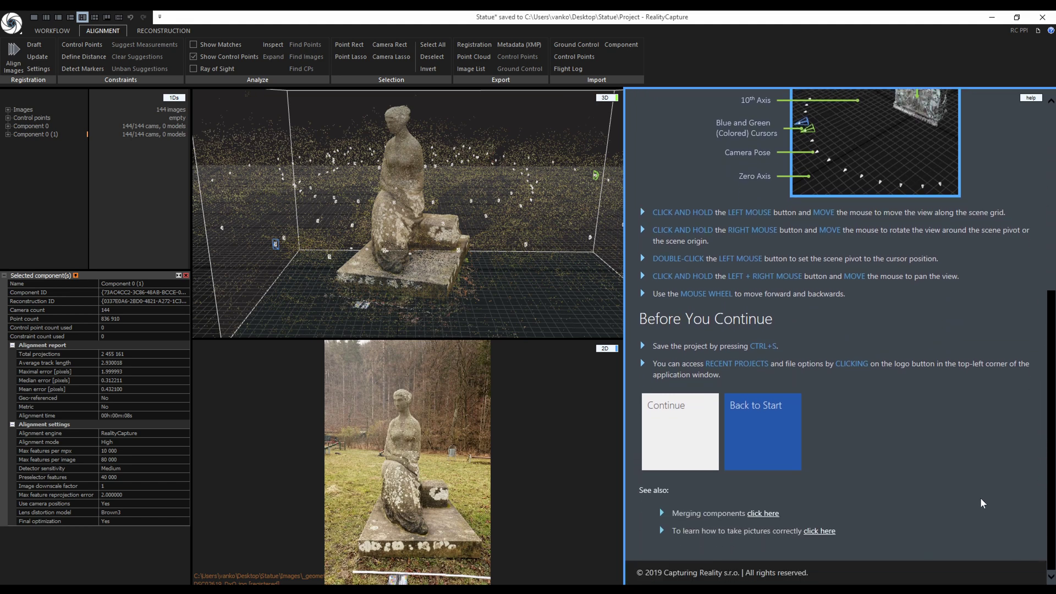
{"action": "left_click", "coordinate": [694, 435]}
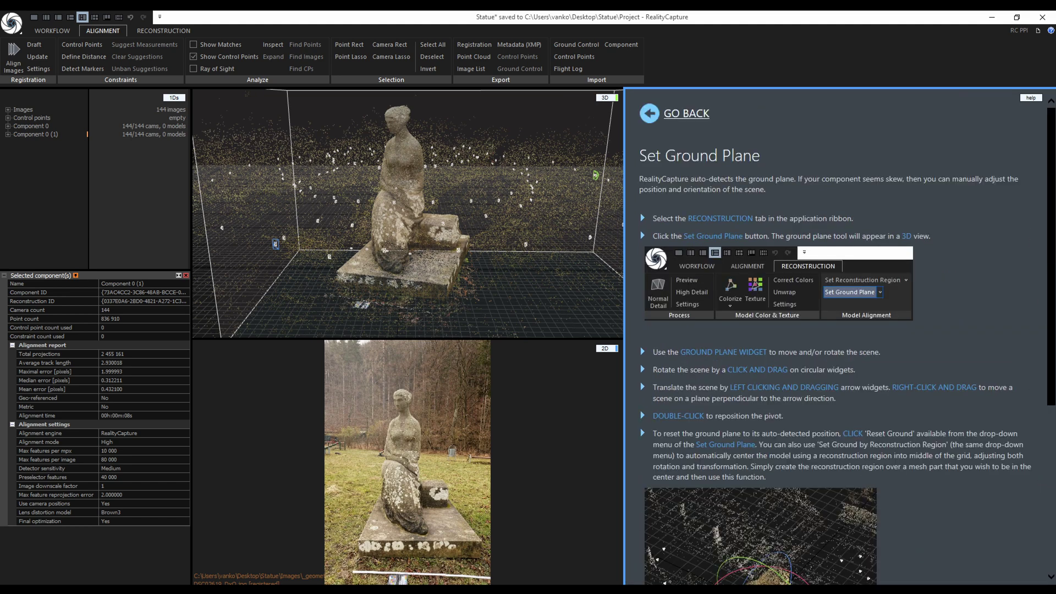
{"action": "mouse_move", "coordinate": [1052, 303]}
{"action": "left_mouse_down"}
{"action": "mouse_move", "coordinate": [1025, 475]}
{"action": "mouse_move", "coordinate": [1049, 289]}
{"action": "left_mouse_up"}
{"action": "scroll", "coordinate": [487, 283], "scroll_direction": "down", "scroll_amount": 2}
Step: Switch the 3D scene view to the Top projection
{"action": "left_click", "coordinate": [483, 271]}
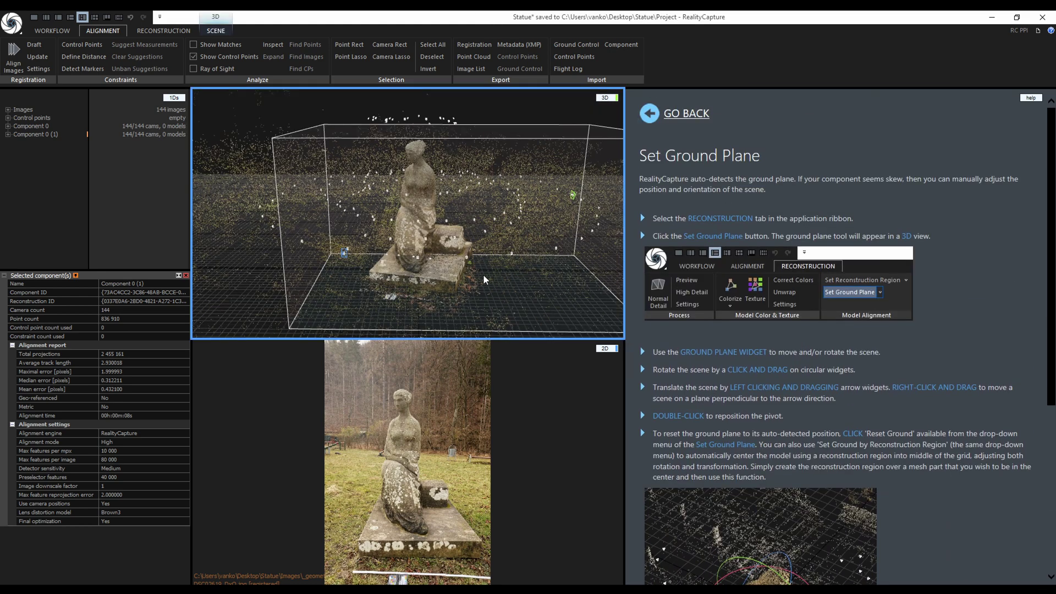
{"action": "left_click", "coordinate": [216, 30]}
{"action": "left_click", "coordinate": [488, 44]}
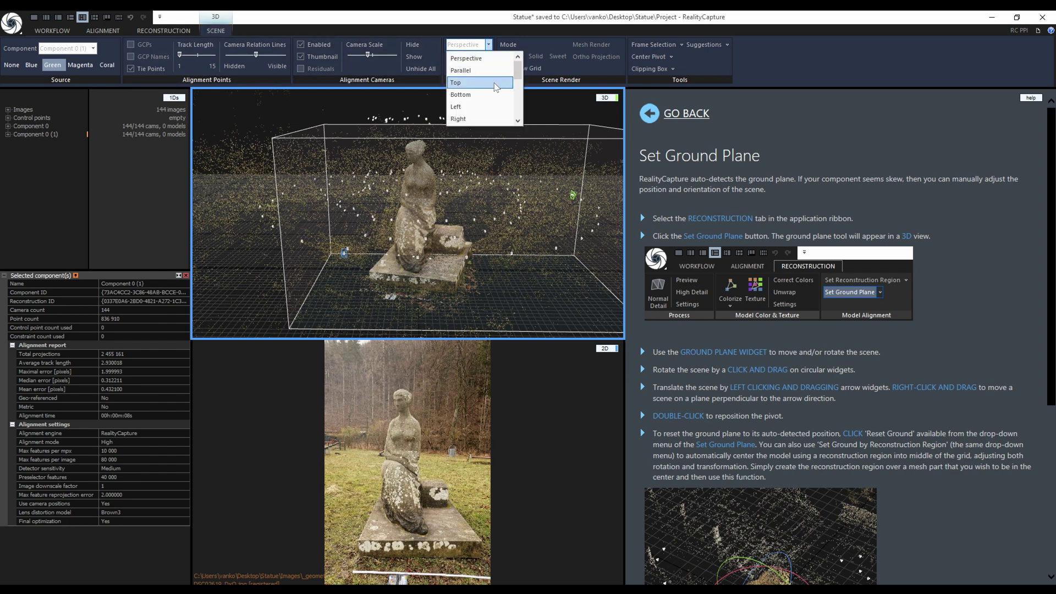
{"action": "left_click", "coordinate": [496, 86]}
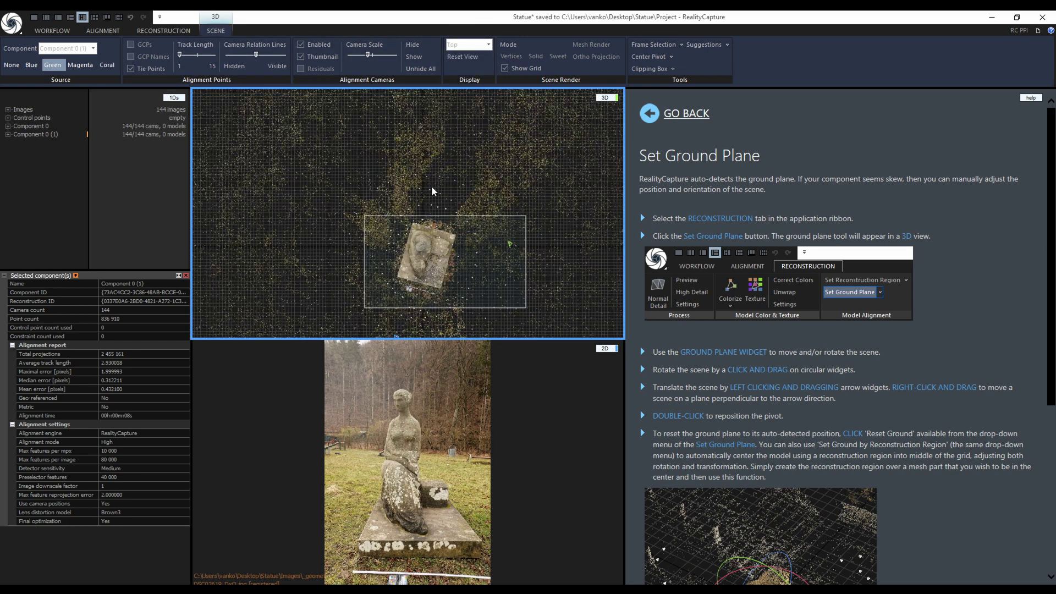
{"action": "scroll", "coordinate": [401, 285], "scroll_direction": "up", "scroll_amount": 3}
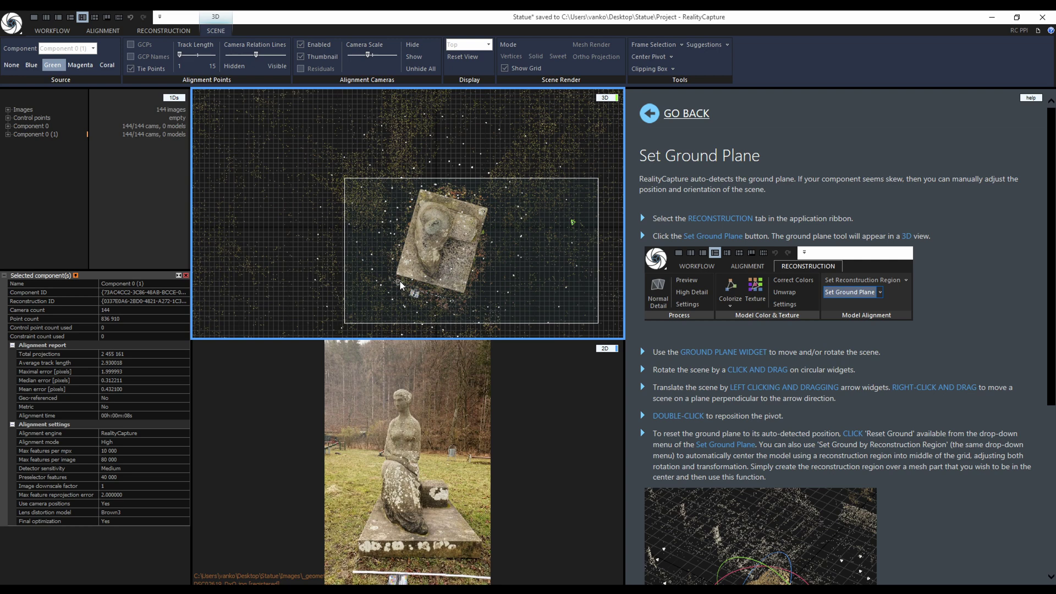
Step: Use Set Ground Plane to rotate the scene so the statue base squares with the grid
{"action": "left_click", "coordinate": [180, 32]}
{"action": "left_click", "coordinate": [206, 58]}
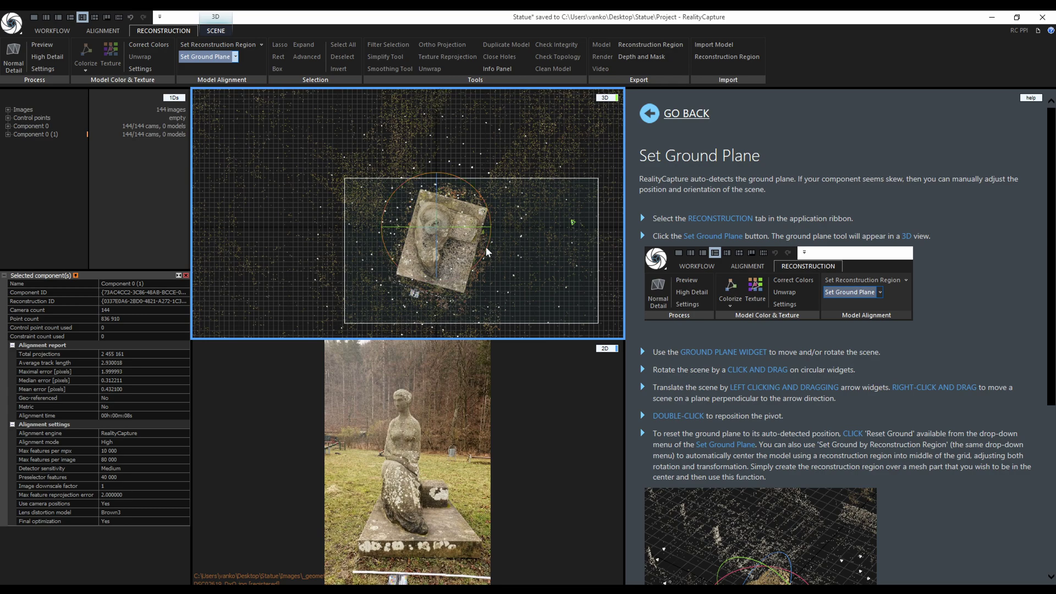
{"action": "left_click_drag", "start_coordinate": [487, 252], "coordinate": [438, 227]}
{"action": "scroll", "coordinate": [437, 223], "scroll_direction": "up", "scroll_amount": 3}
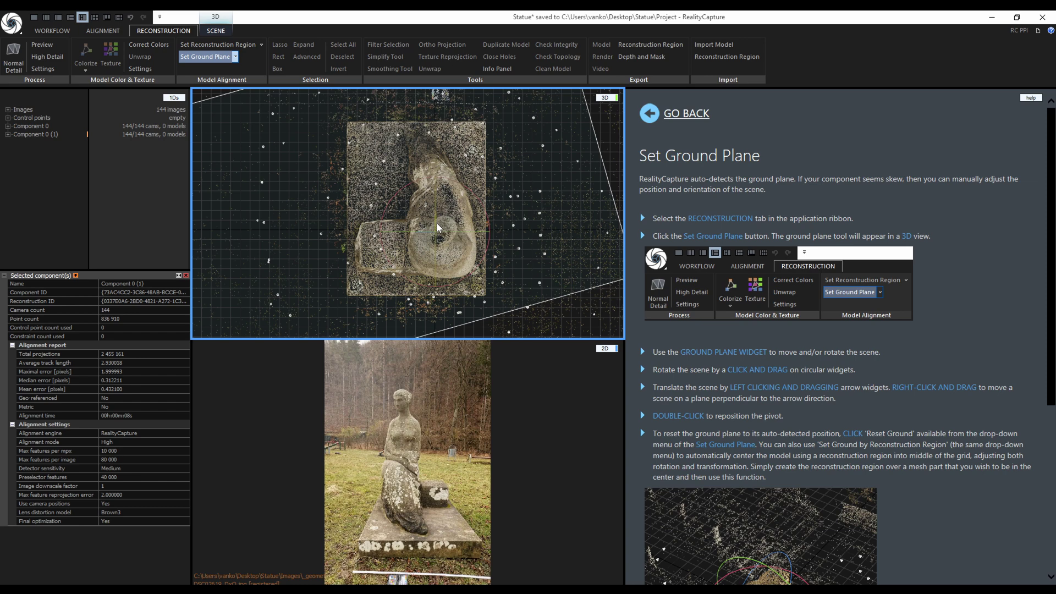
{"action": "scroll", "coordinate": [438, 227], "scroll_direction": "down", "scroll_amount": 3}
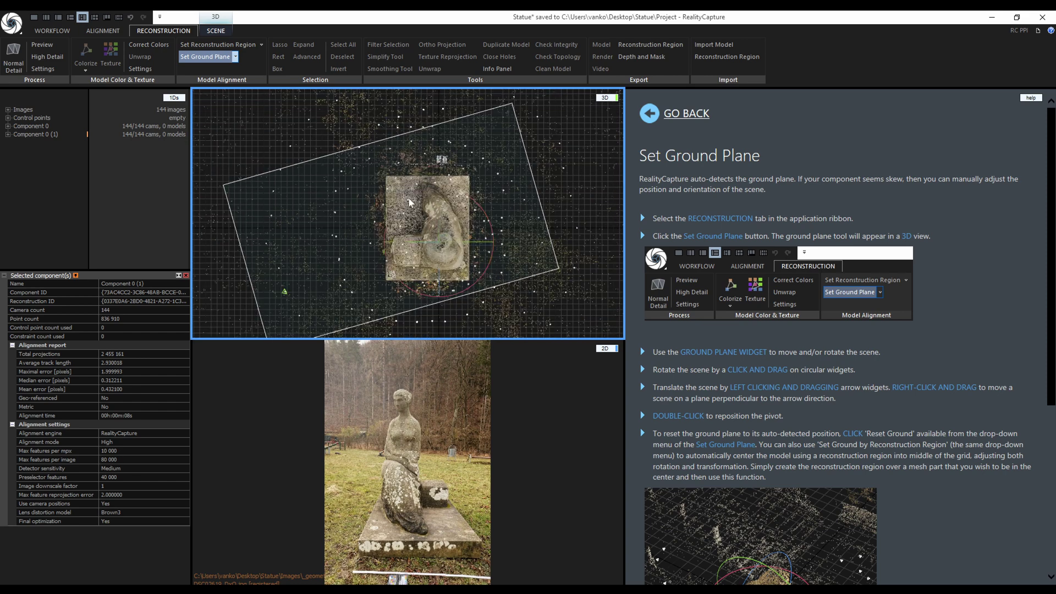
Step: Check the Front and Left views and tilt the scene level with the ground
{"action": "left_click", "coordinate": [226, 32]}
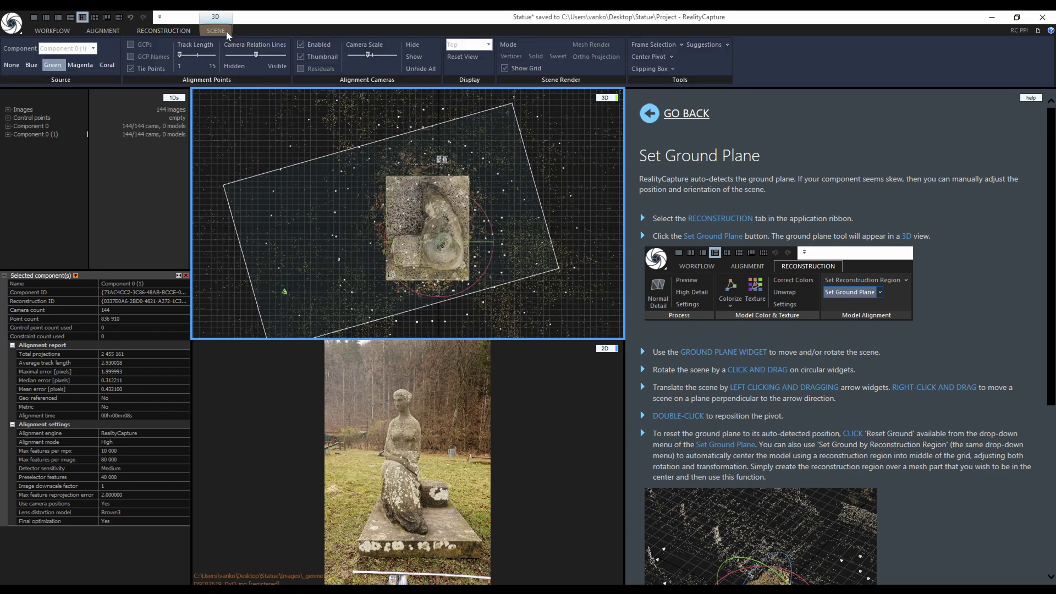
{"action": "key", "text": "2"}
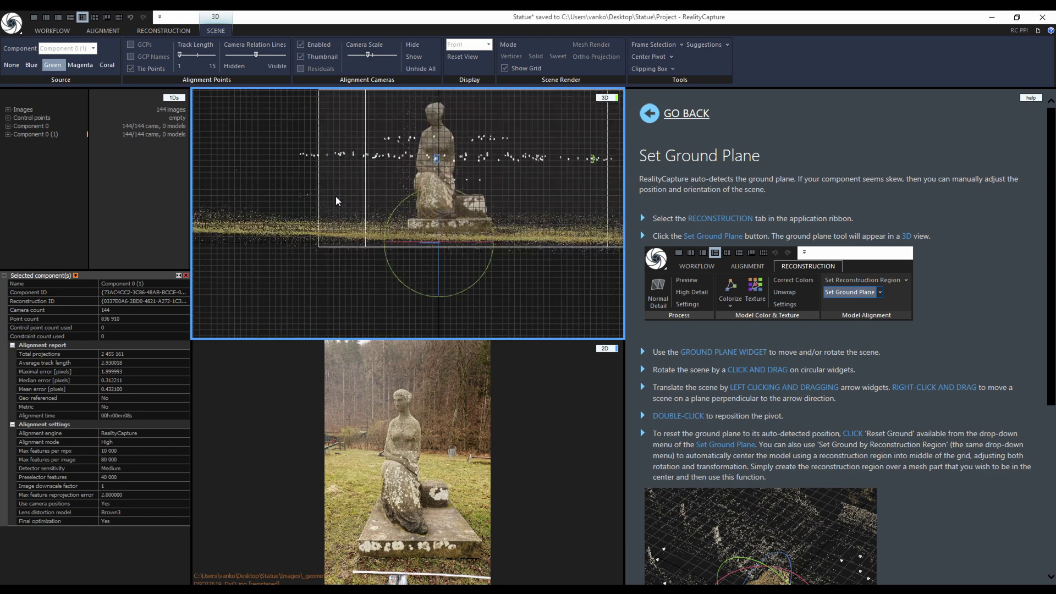
{"action": "key", "text": "KP_3"}
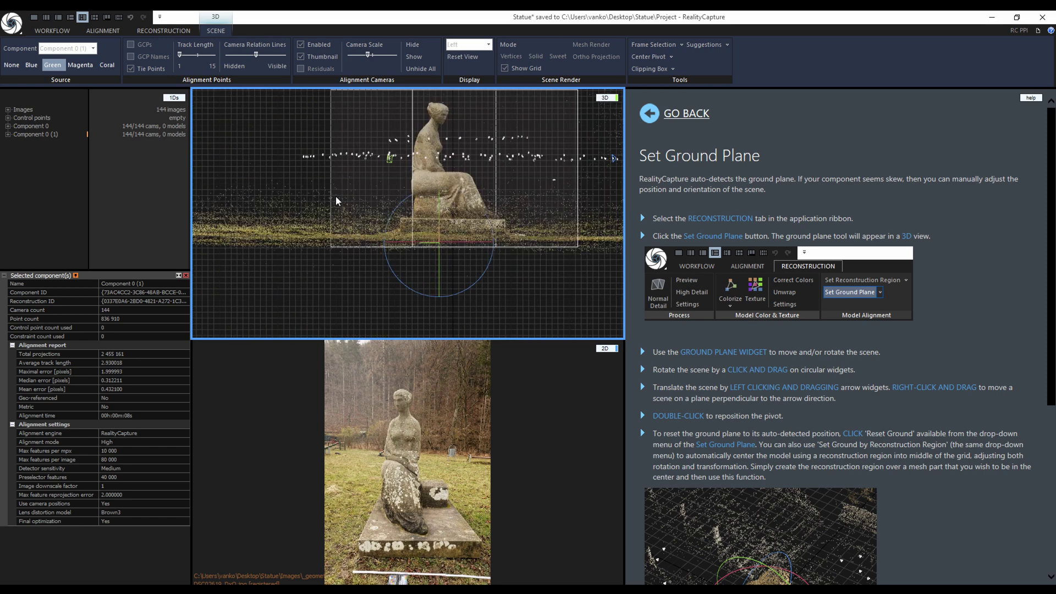
{"action": "left_click_drag", "start_coordinate": [390, 258], "coordinate": [386, 265]}
{"action": "scroll", "coordinate": [438, 317], "scroll_direction": "down", "scroll_amount": 2}
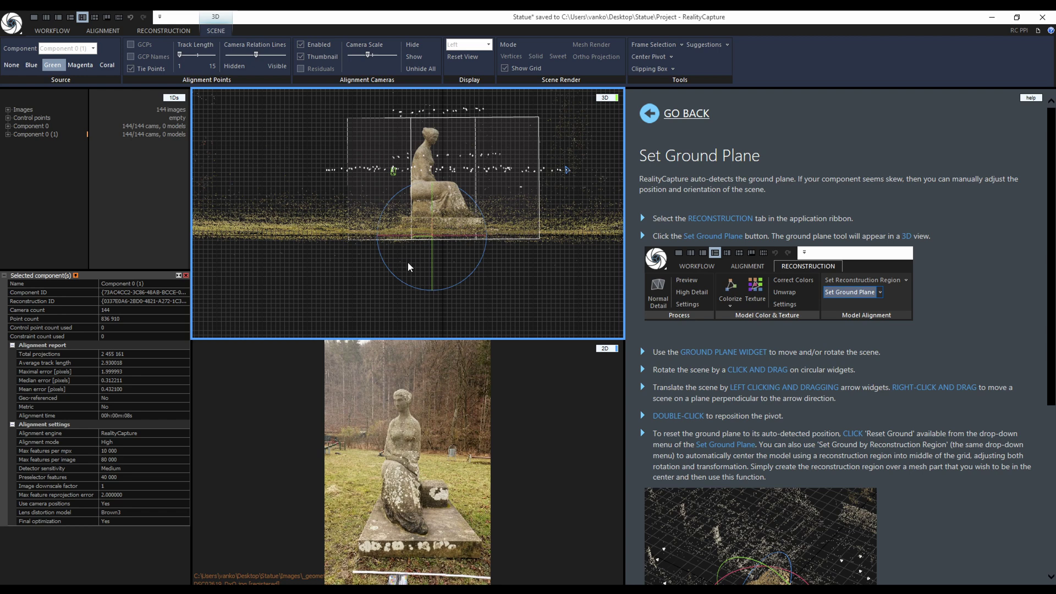
Step: Turn off Set Ground Plane and orbit around the statue to check the leveled scene
{"action": "left_click", "coordinate": [174, 31]}
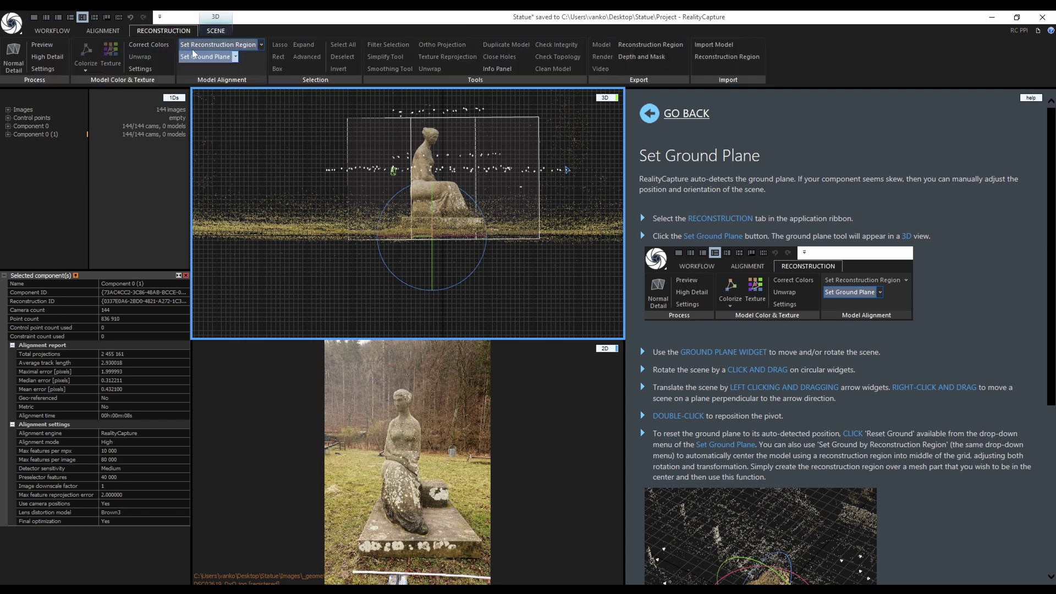
{"action": "left_click", "coordinate": [206, 57]}
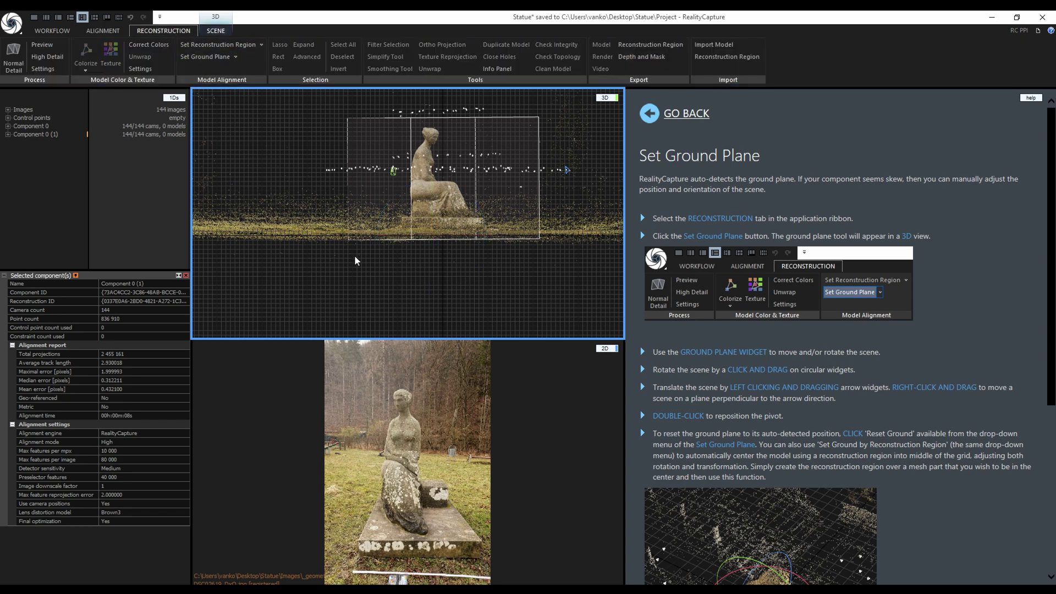
{"action": "scroll", "coordinate": [433, 281], "scroll_direction": "up", "scroll_amount": 5}
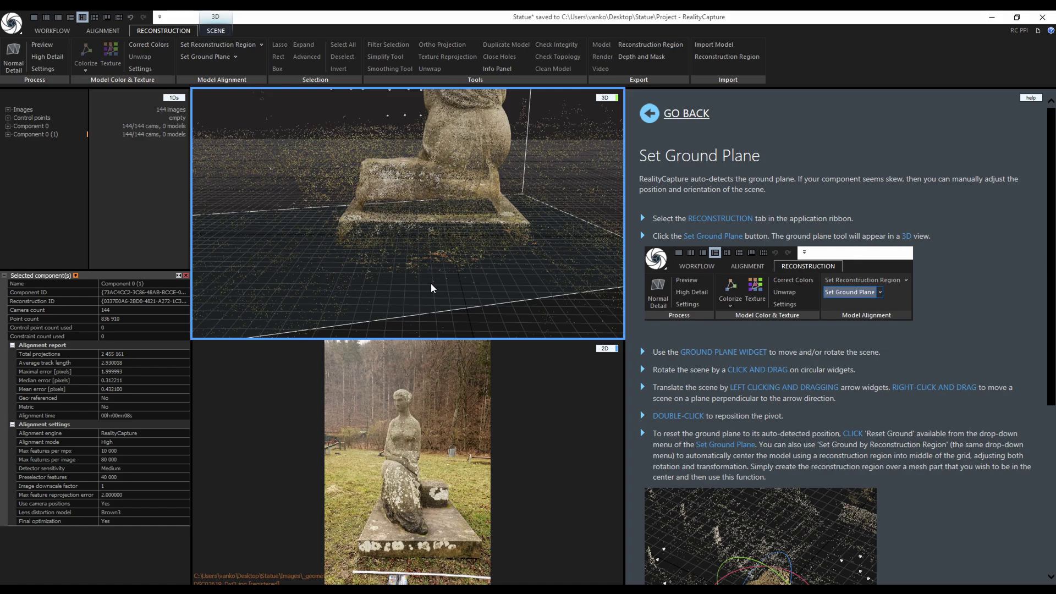
{"action": "scroll", "coordinate": [433, 280], "scroll_direction": "down", "scroll_amount": 5}
{"action": "left_click_drag", "start_coordinate": [573, 261], "coordinate": [194, 256]}
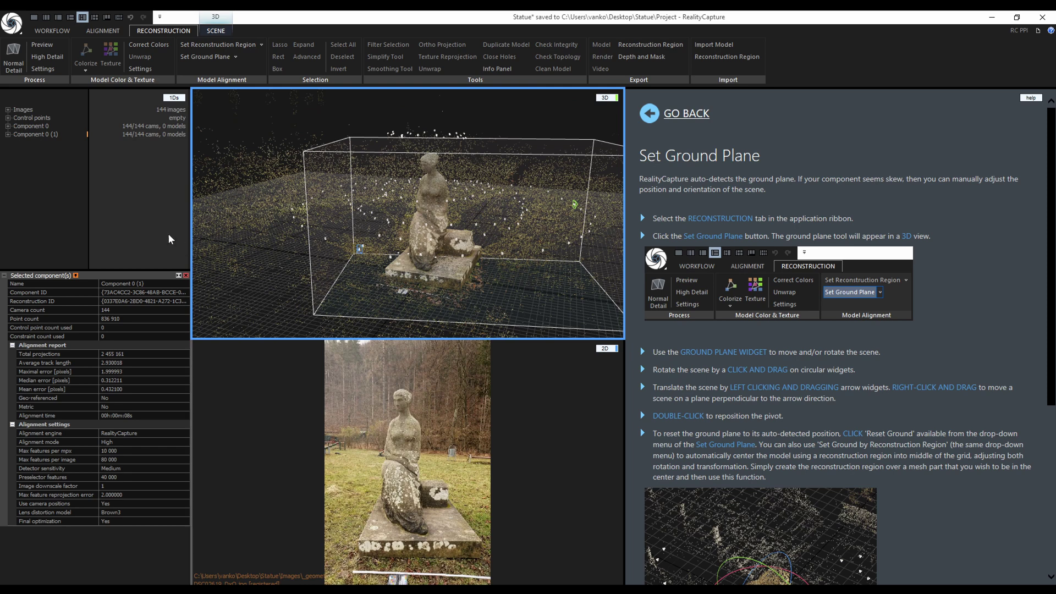
Step: Activate the Control Points tool and place point 0 on the white measuring rod
{"action": "left_click", "coordinate": [105, 32]}
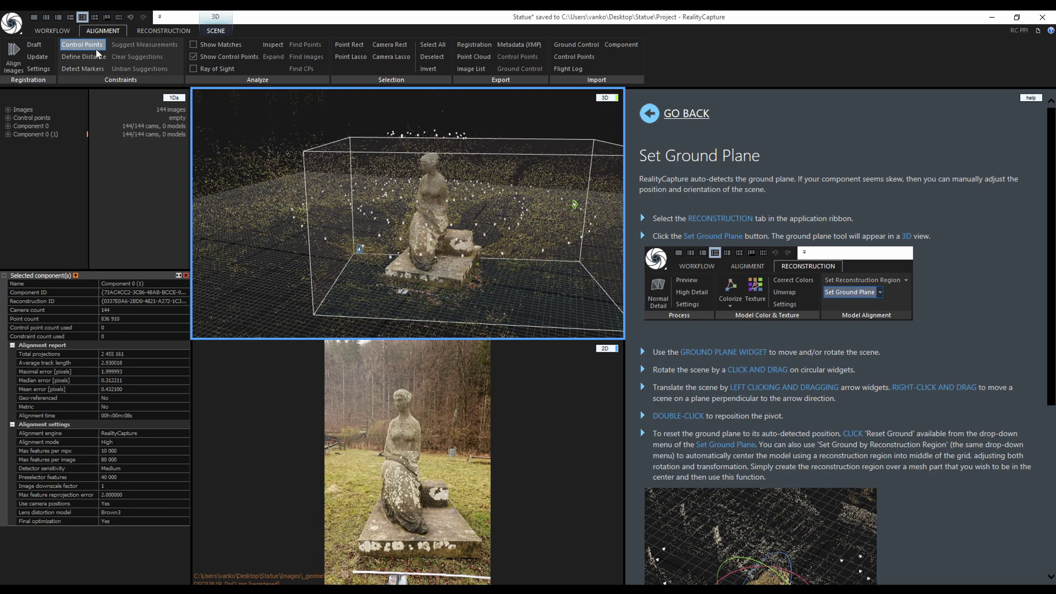
{"action": "left_click", "coordinate": [97, 48]}
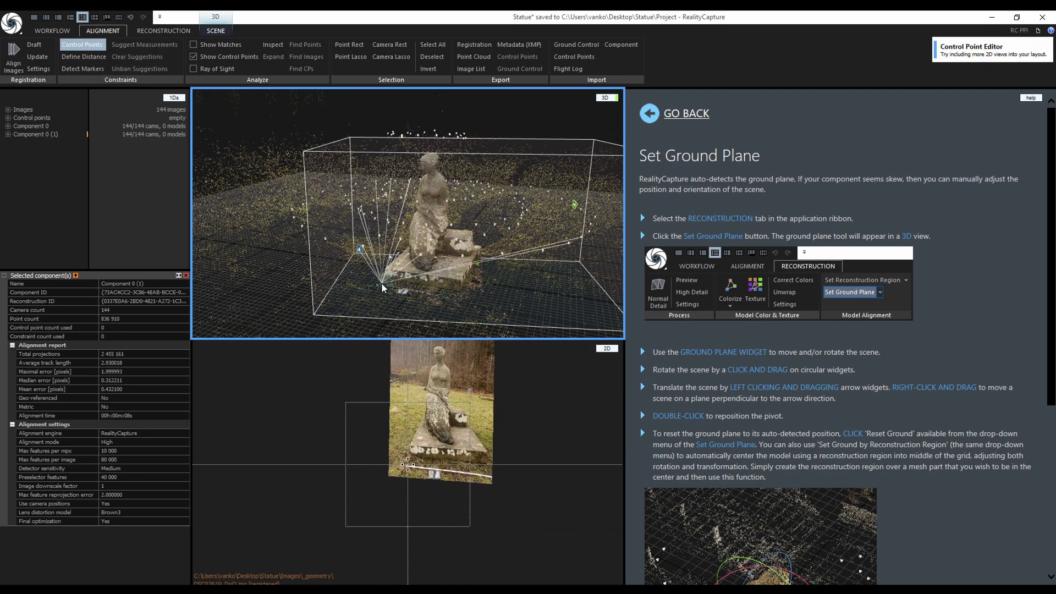
{"action": "scroll", "coordinate": [381, 284], "scroll_direction": "up", "scroll_amount": 6}
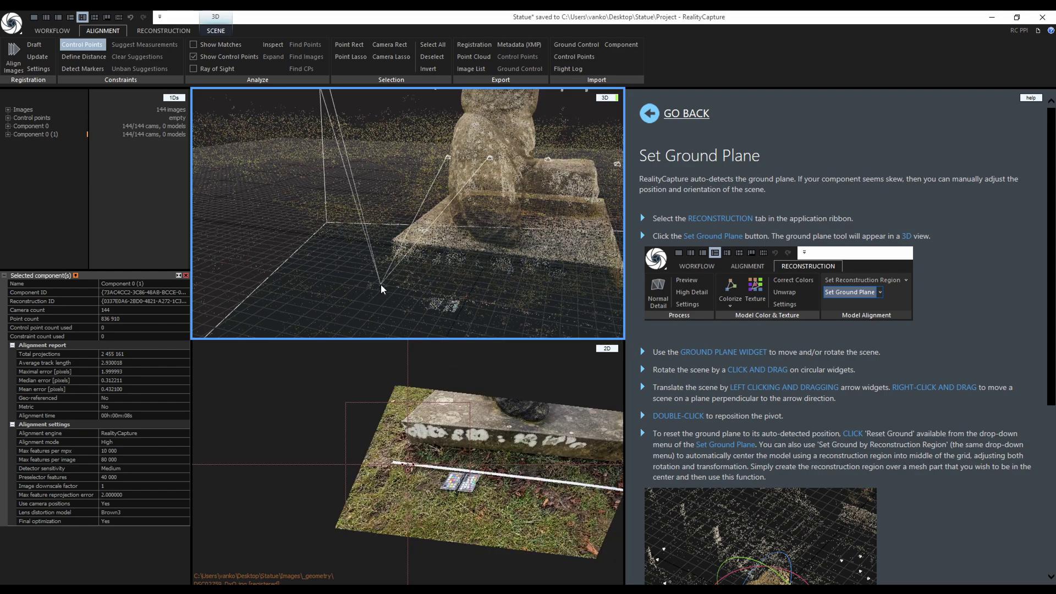
{"action": "scroll", "coordinate": [382, 286], "scroll_direction": "up", "scroll_amount": 5}
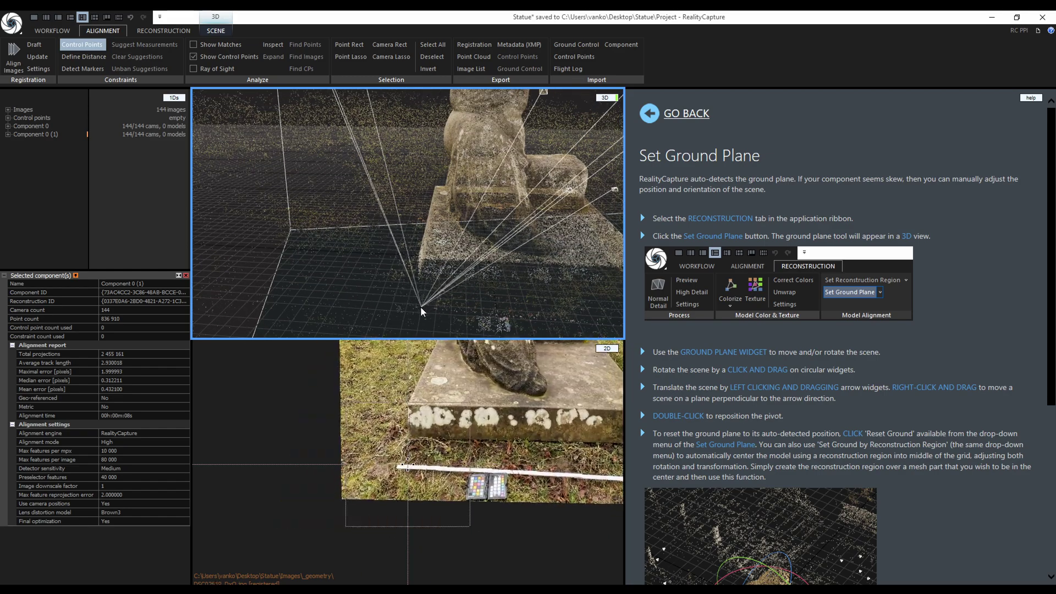
{"action": "scroll", "coordinate": [420, 310], "scroll_direction": "up", "scroll_amount": 3}
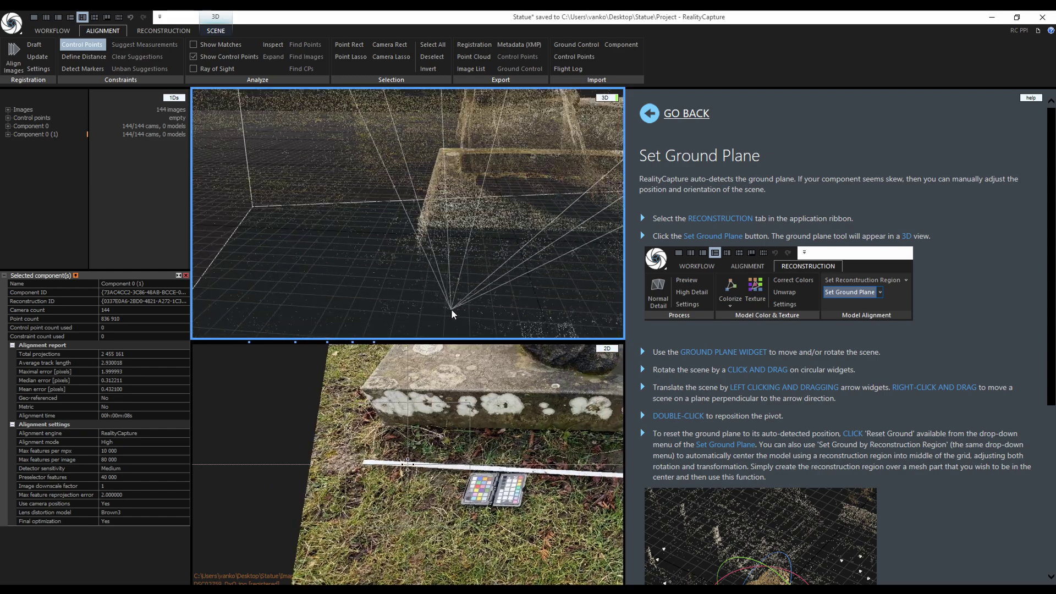
{"action": "scroll", "coordinate": [452, 312], "scroll_direction": "up", "scroll_amount": 3}
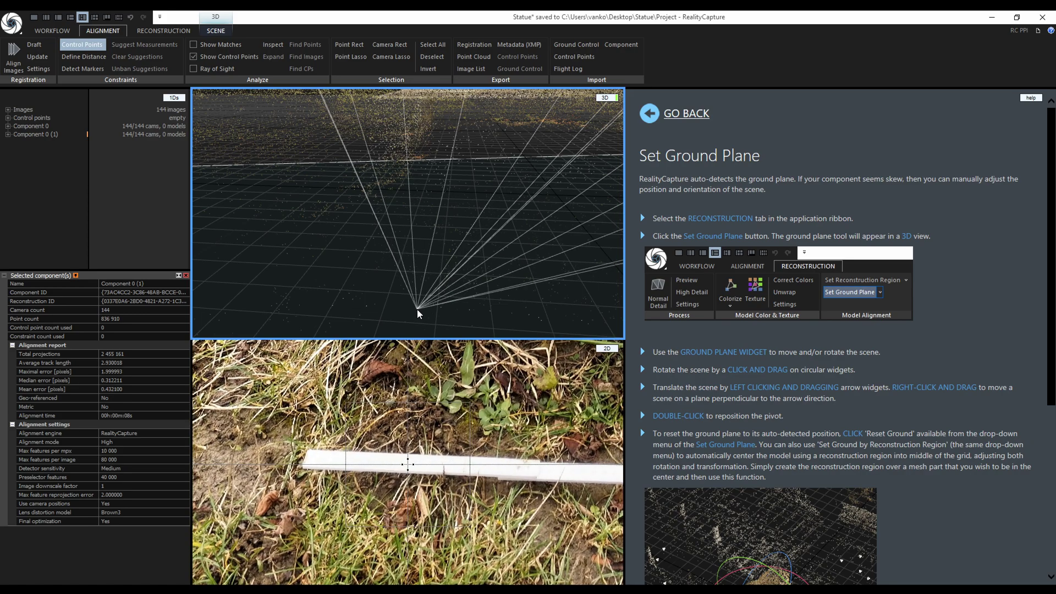
{"action": "left_click", "coordinate": [417, 309]}
Step: Place point 1 on the ruler and zoom back out in the 3D view
{"action": "scroll", "coordinate": [403, 298], "scroll_direction": "down", "scroll_amount": 5}
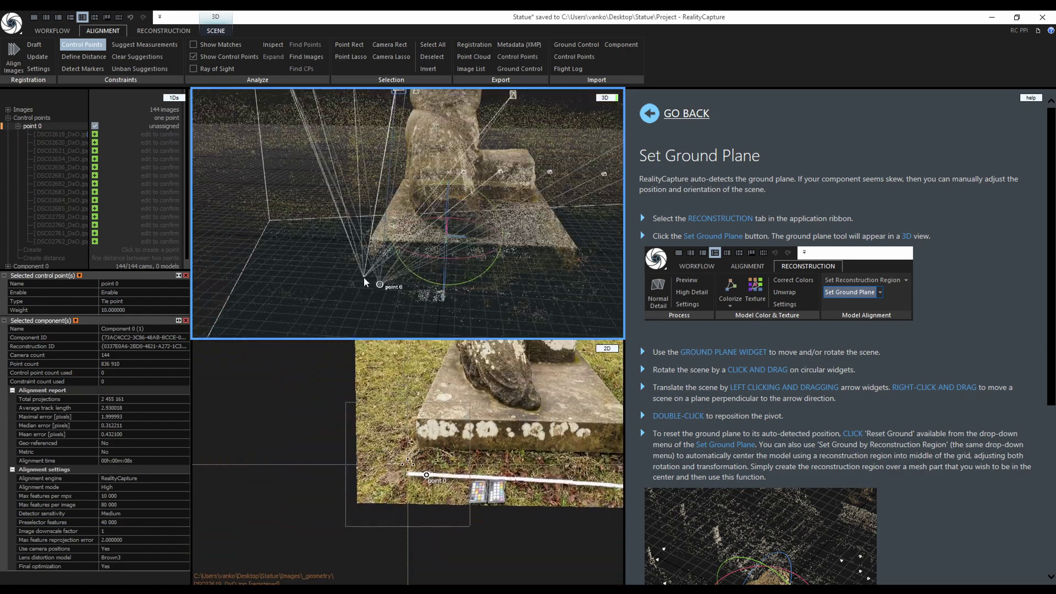
{"action": "scroll", "coordinate": [364, 277], "scroll_direction": "down", "scroll_amount": 2}
{"action": "scroll", "coordinate": [507, 293], "scroll_direction": "up", "scroll_amount": 7}
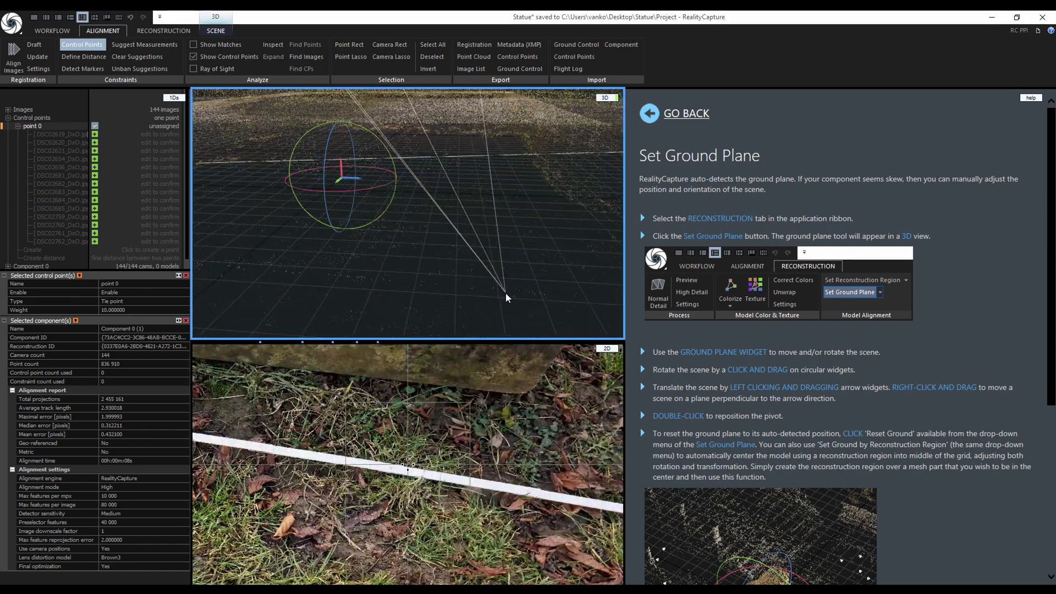
{"action": "scroll", "coordinate": [506, 293], "scroll_direction": "up", "scroll_amount": 3}
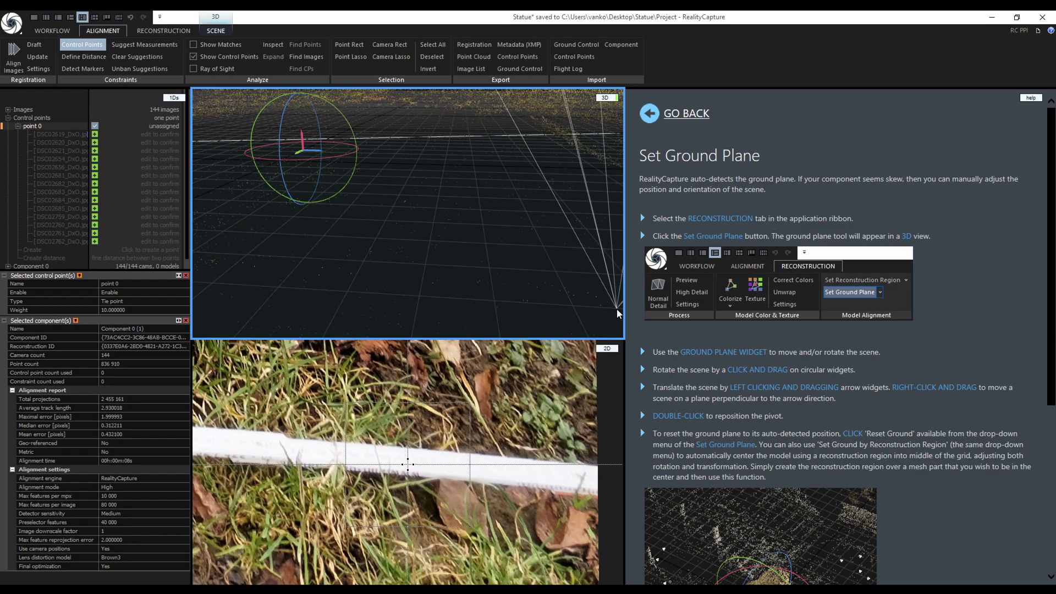
{"action": "left_click", "coordinate": [618, 308]}
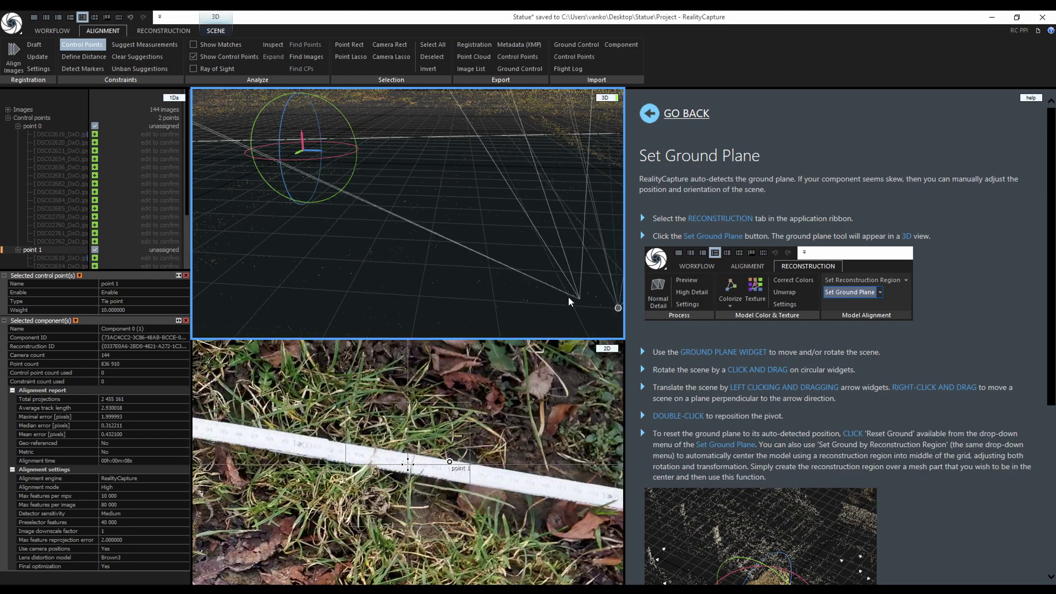
{"action": "scroll", "coordinate": [465, 274], "scroll_direction": "down", "scroll_amount": 8}
{"action": "scroll", "coordinate": [462, 274], "scroll_direction": "down", "scroll_amount": 5}
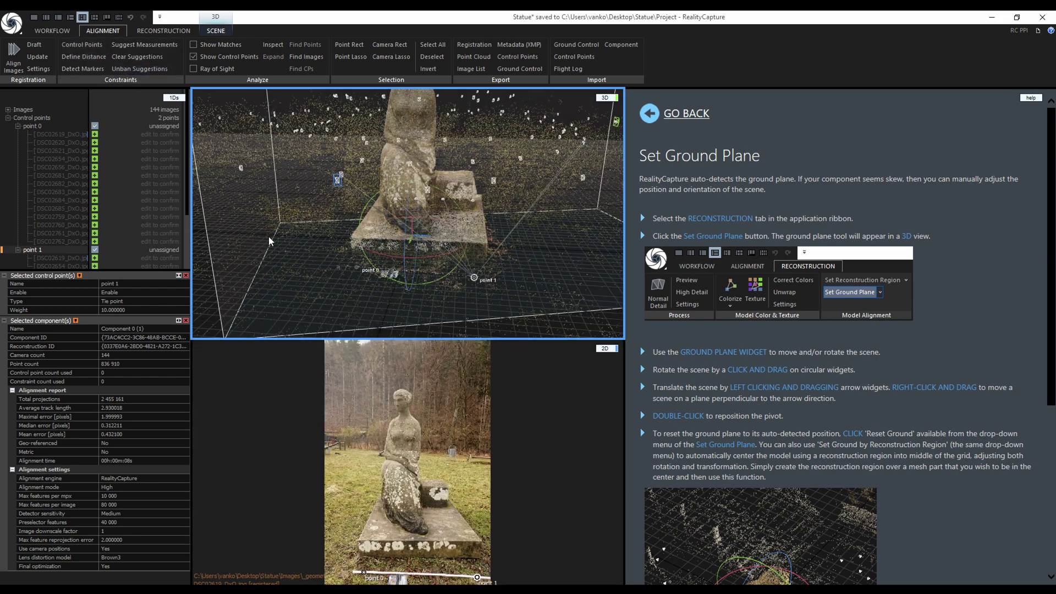
Step: Close the control point and component property panels
{"action": "left_click", "coordinate": [186, 275]}
{"action": "left_click", "coordinate": [186, 275]}
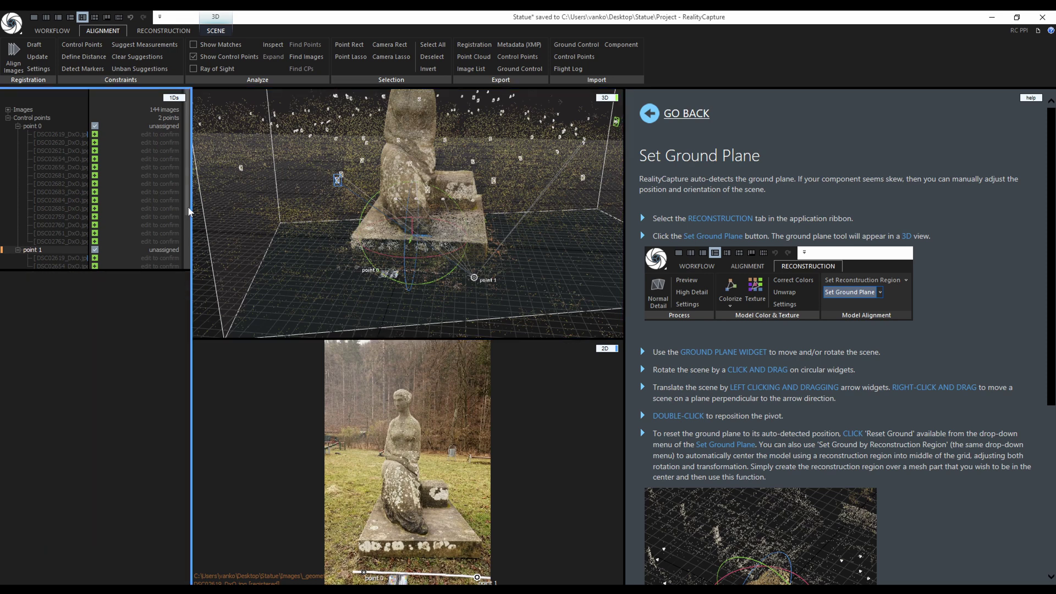
{"action": "scroll", "coordinate": [189, 225], "scroll_direction": "down", "scroll_amount": 1}
{"action": "left_click_drag", "start_coordinate": [189, 226], "coordinate": [185, 203]}
Step: Pin point 0 precisely on the ruler mark in photo DSC02684
{"action": "left_click", "coordinate": [65, 132]}
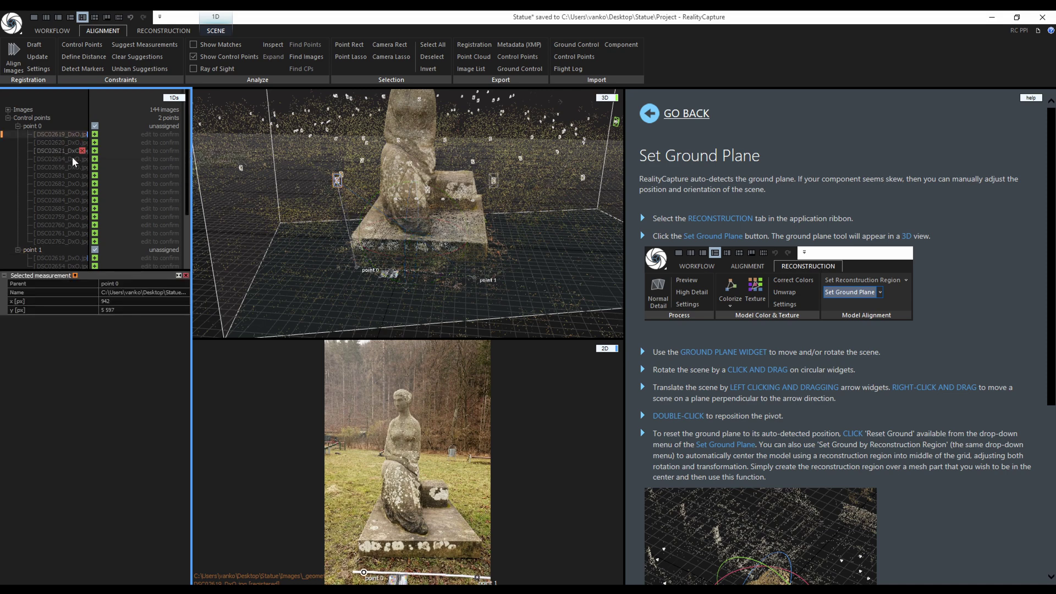
{"action": "left_click", "coordinate": [512, 384]}
{"action": "key", "text": "Right"}
{"action": "key", "text": "Right"}
{"action": "key", "text": "Right"}
{"action": "key", "text": "Right"}
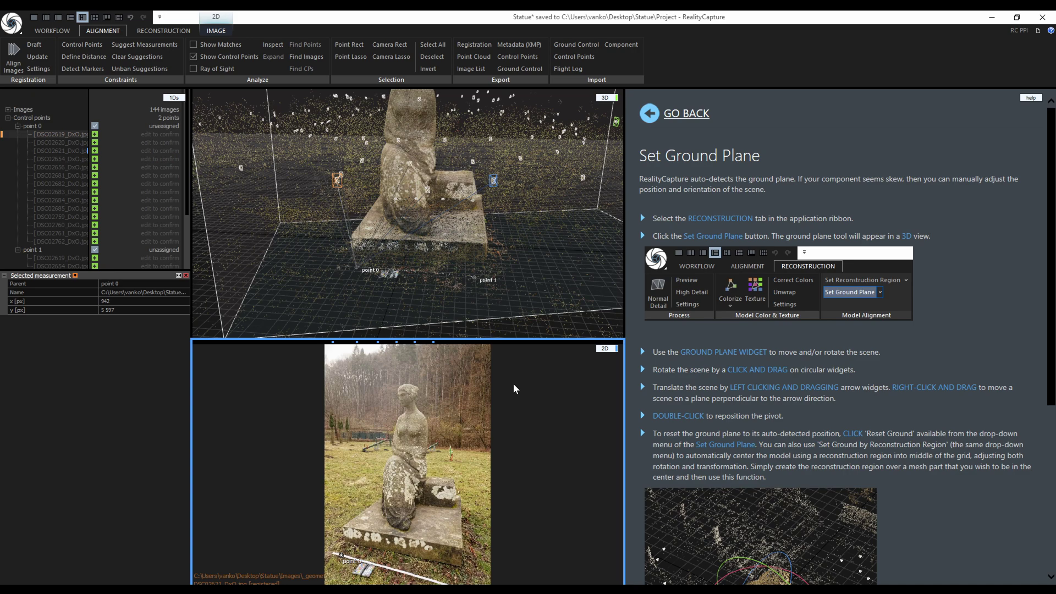
{"action": "key", "text": "Right"}
{"action": "key", "text": "Right"}
{"action": "key", "text": "Right"}
{"action": "key", "text": "Right"}
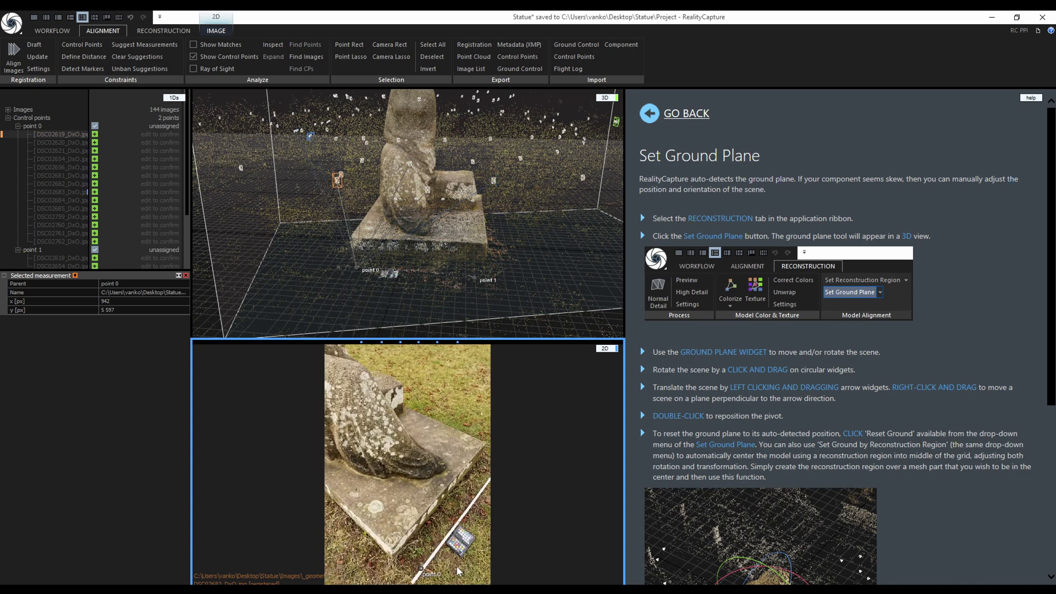
{"action": "scroll", "coordinate": [475, 473], "scroll_direction": "up", "scroll_amount": 5}
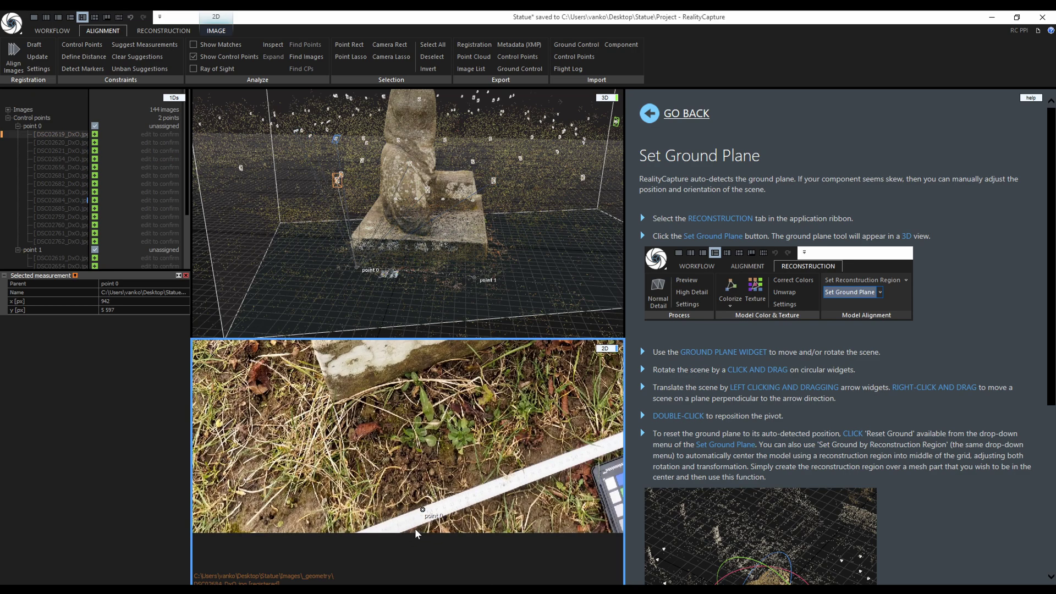
{"action": "scroll", "coordinate": [425, 512], "scroll_direction": "up", "scroll_amount": 1}
{"action": "left_click_drag", "start_coordinate": [480, 509], "coordinate": [434, 445]}
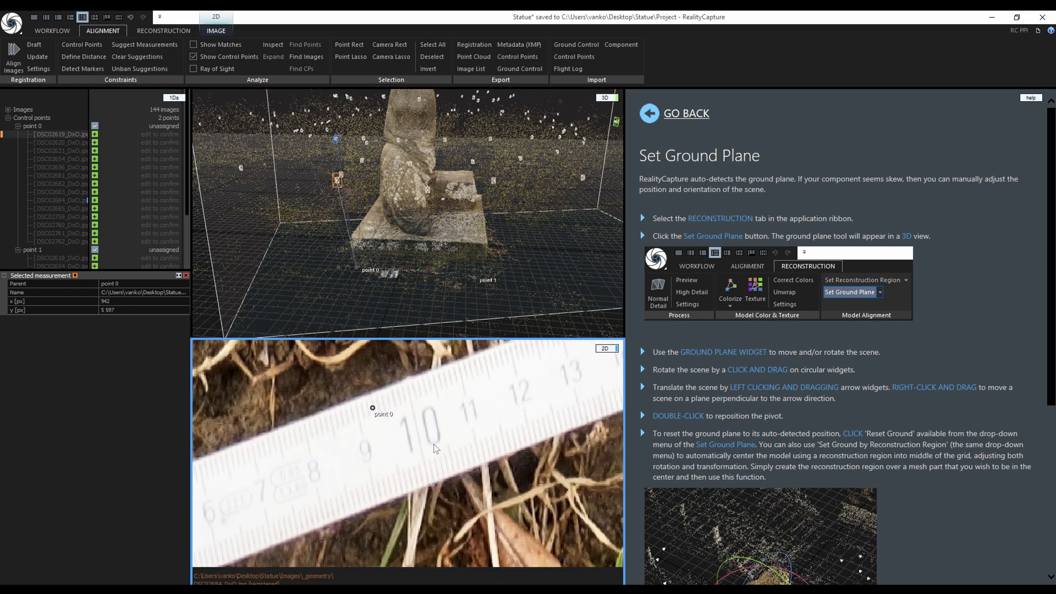
{"action": "left_click", "coordinate": [372, 411]}
{"action": "left_click_drag", "start_coordinate": [372, 410], "coordinate": [326, 354]}
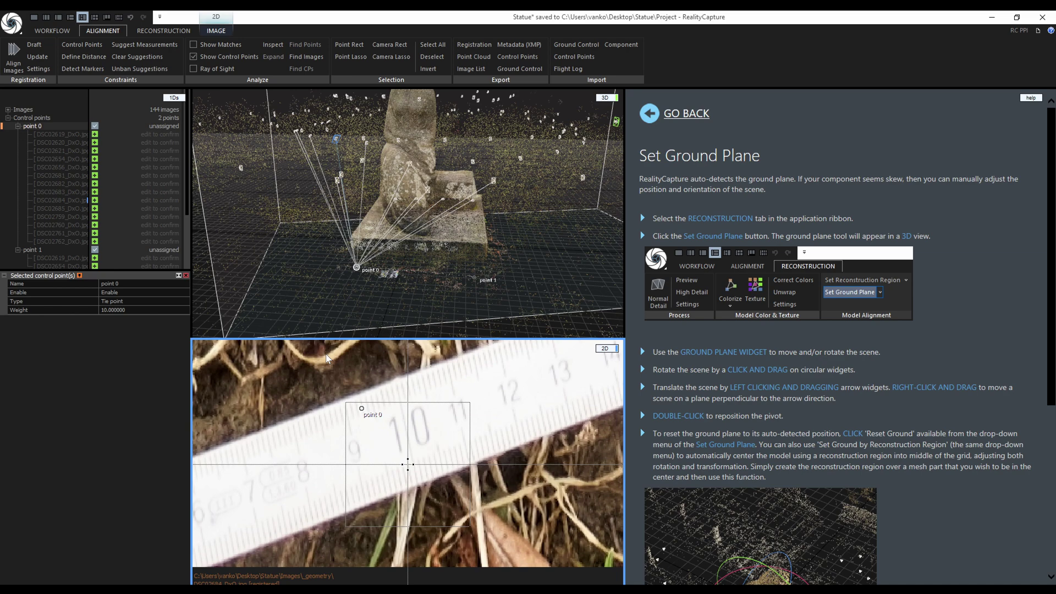
{"action": "left_click_drag", "start_coordinate": [325, 354], "coordinate": [326, 354]}
{"action": "scroll", "coordinate": [417, 470], "scroll_direction": "up", "scroll_amount": 5}
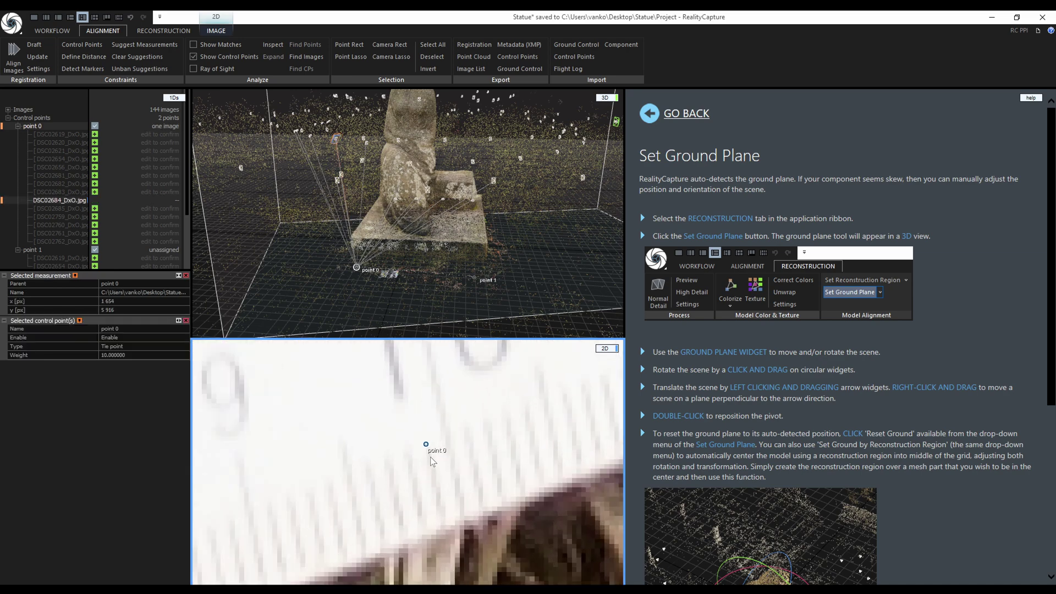
Step: Pin point 0 on the ruler mark in photos DSC02685, DSC02759 and DSC02760
{"action": "key", "text": "Right"}
{"action": "scroll", "coordinate": [385, 434], "scroll_direction": "down", "scroll_amount": 7}
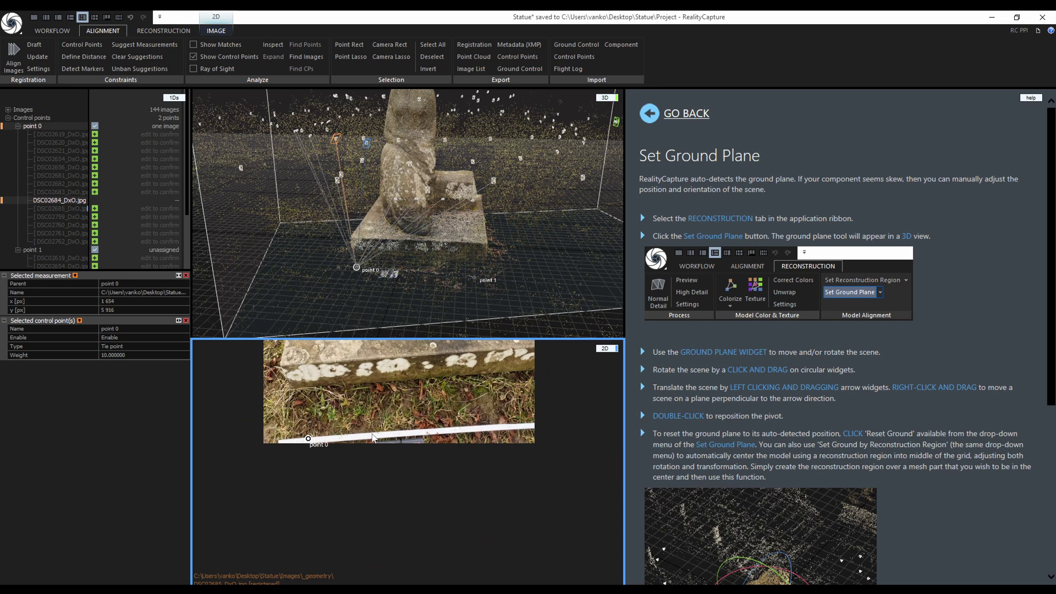
{"action": "scroll", "coordinate": [309, 442], "scroll_direction": "up", "scroll_amount": 5}
{"action": "scroll", "coordinate": [308, 453], "scroll_direction": "up", "scroll_amount": 5}
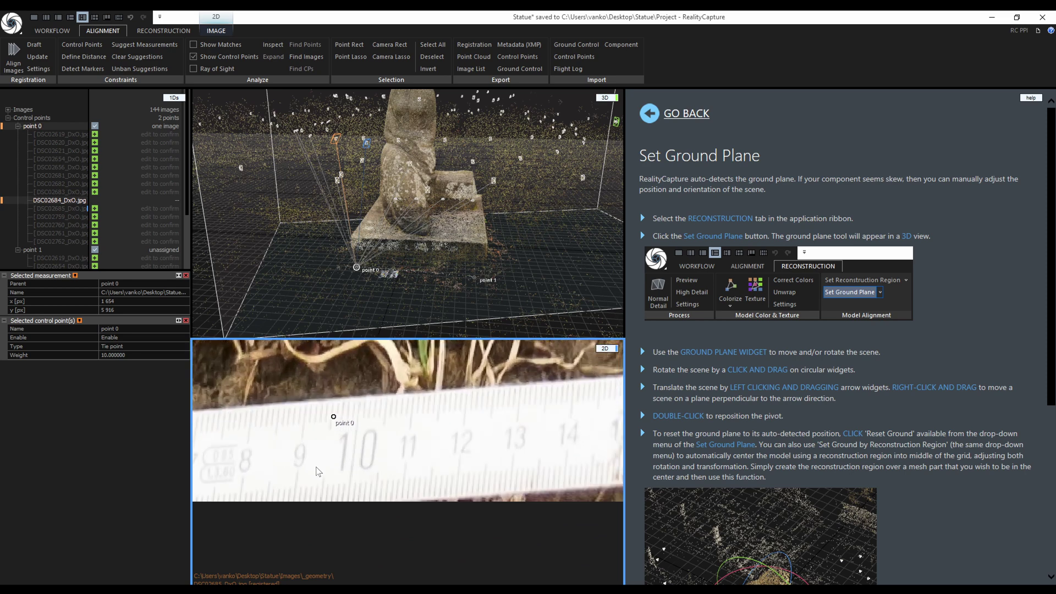
{"action": "left_click_drag", "start_coordinate": [340, 406], "coordinate": [322, 329]}
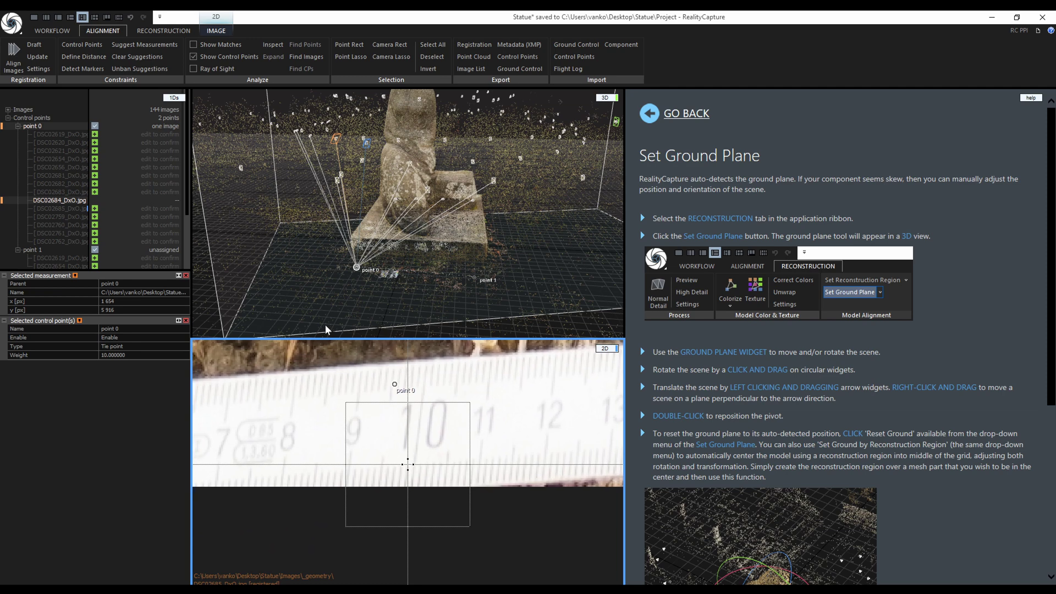
{"action": "key", "text": "Right"}
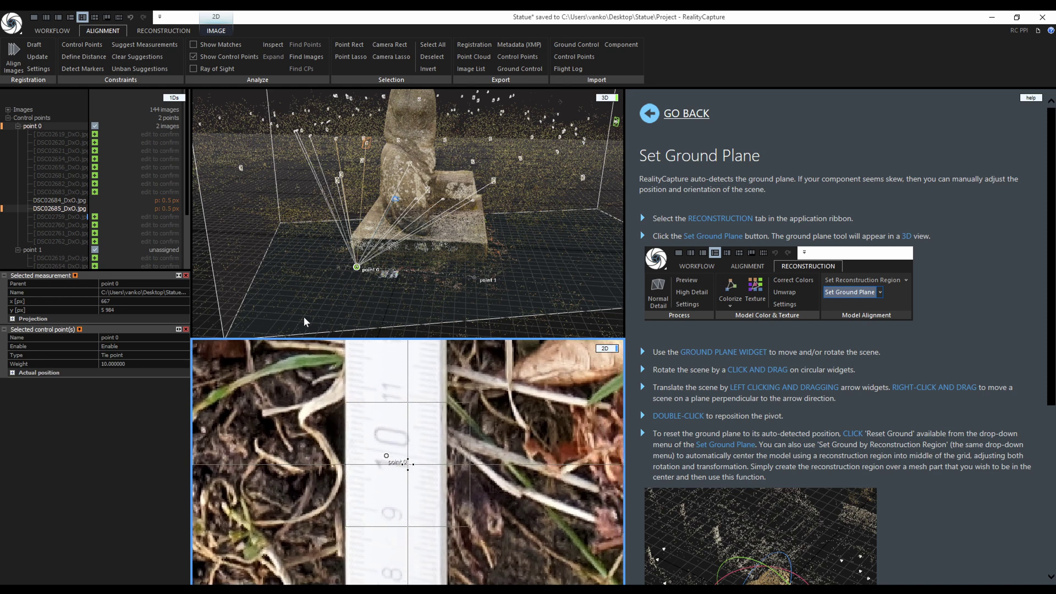
{"action": "key", "text": "Right"}
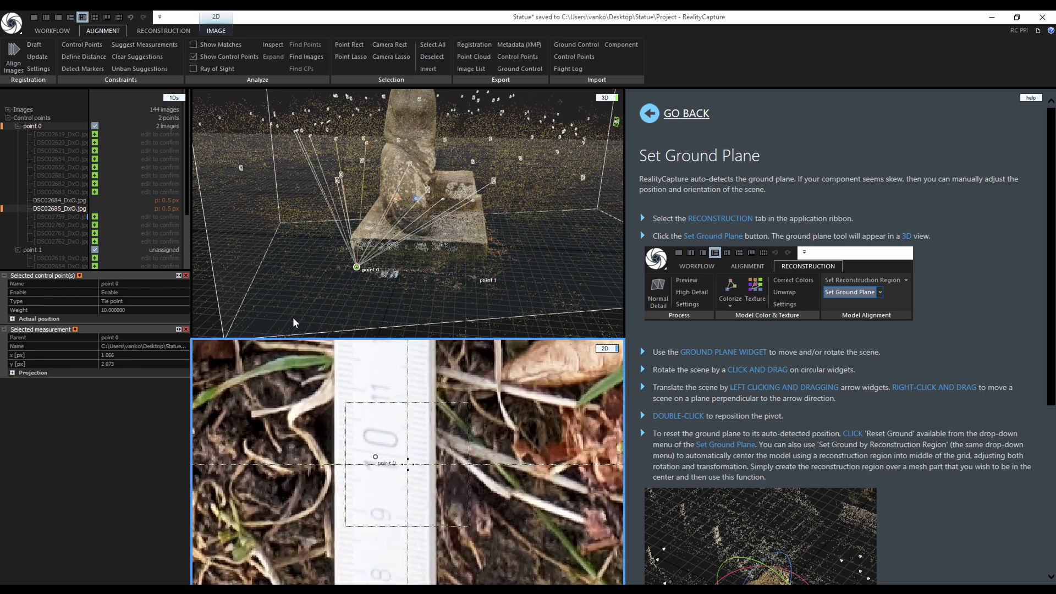
{"action": "key", "text": "Return"}
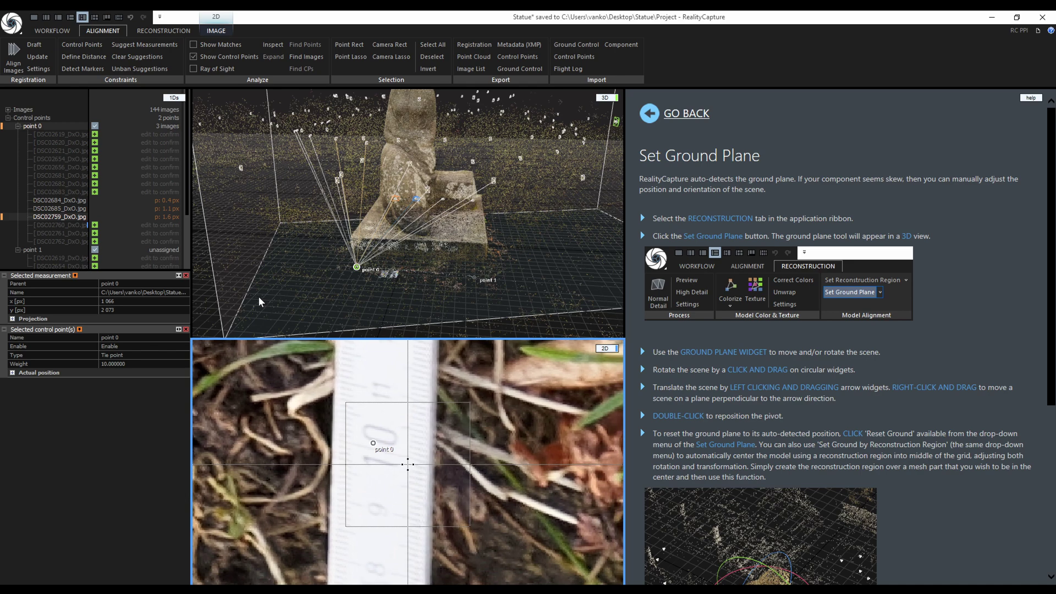
{"action": "left_click_drag", "start_coordinate": [259, 297], "coordinate": [259, 297]}
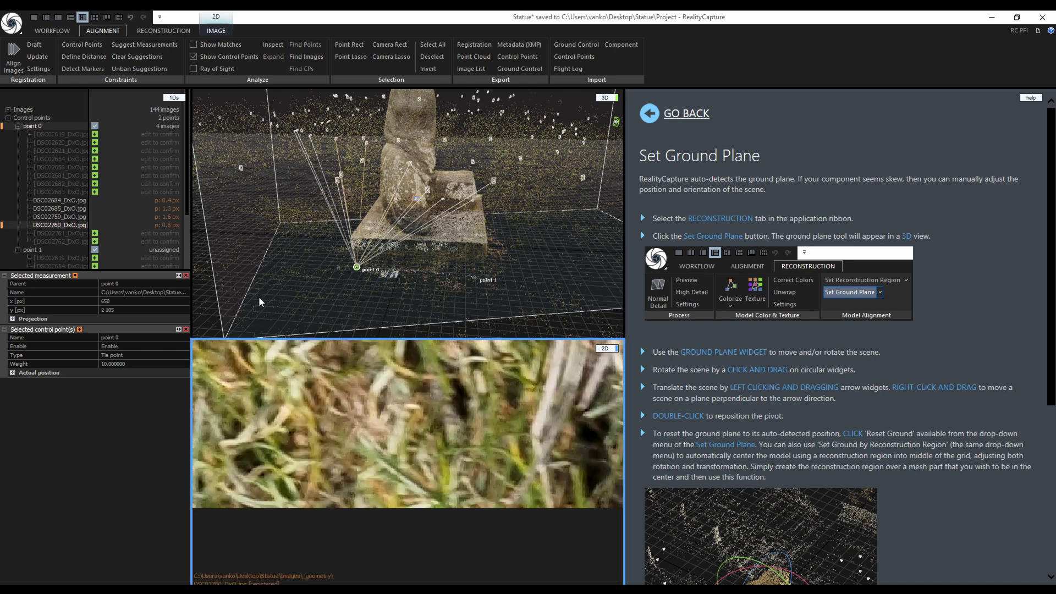
{"action": "scroll", "coordinate": [347, 513], "scroll_direction": "down", "scroll_amount": 3}
{"action": "scroll", "coordinate": [349, 512], "scroll_direction": "down", "scroll_amount": 6}
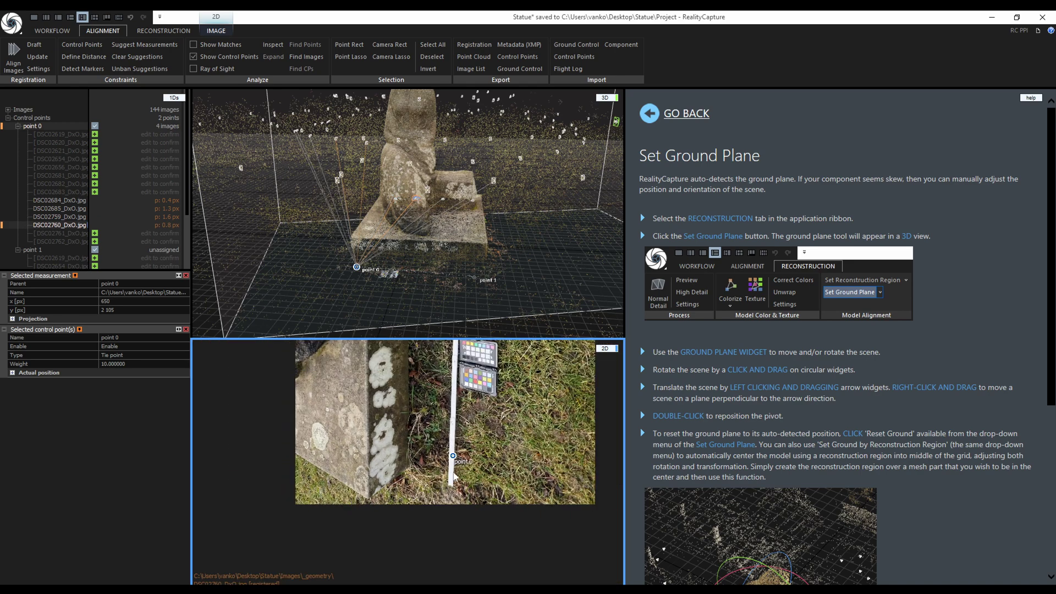
{"action": "scroll", "coordinate": [454, 473], "scroll_direction": "up", "scroll_amount": 10}
{"action": "scroll", "coordinate": [480, 436], "scroll_direction": "up", "scroll_amount": 3}
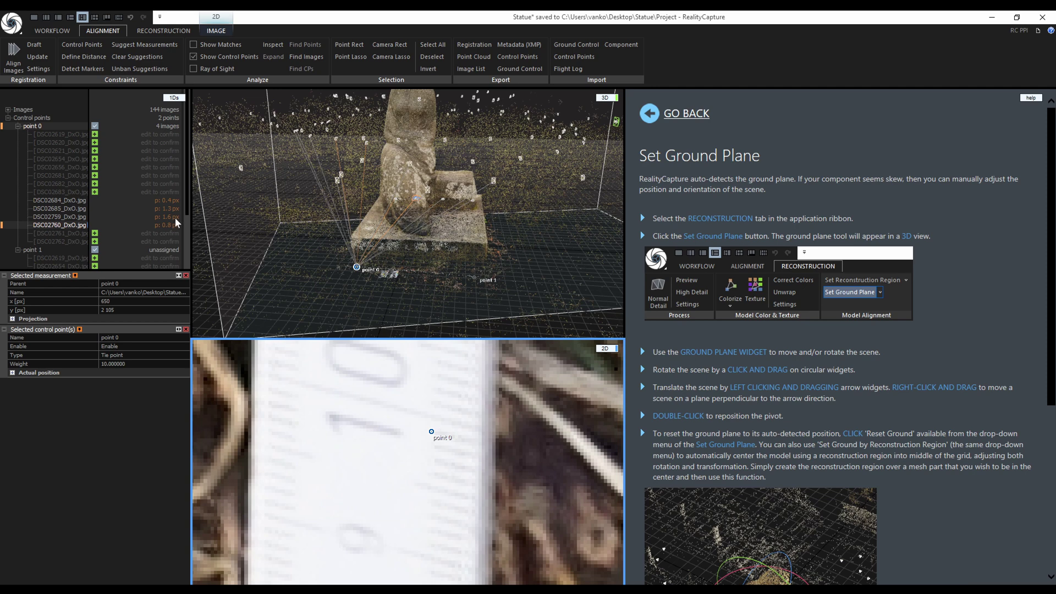
Step: Review point 0's other suggested photos, then clear its unconfirmed suggestions
{"action": "left_click", "coordinate": [55, 134]}
{"action": "scroll", "coordinate": [276, 485], "scroll_direction": "up", "scroll_amount": 5}
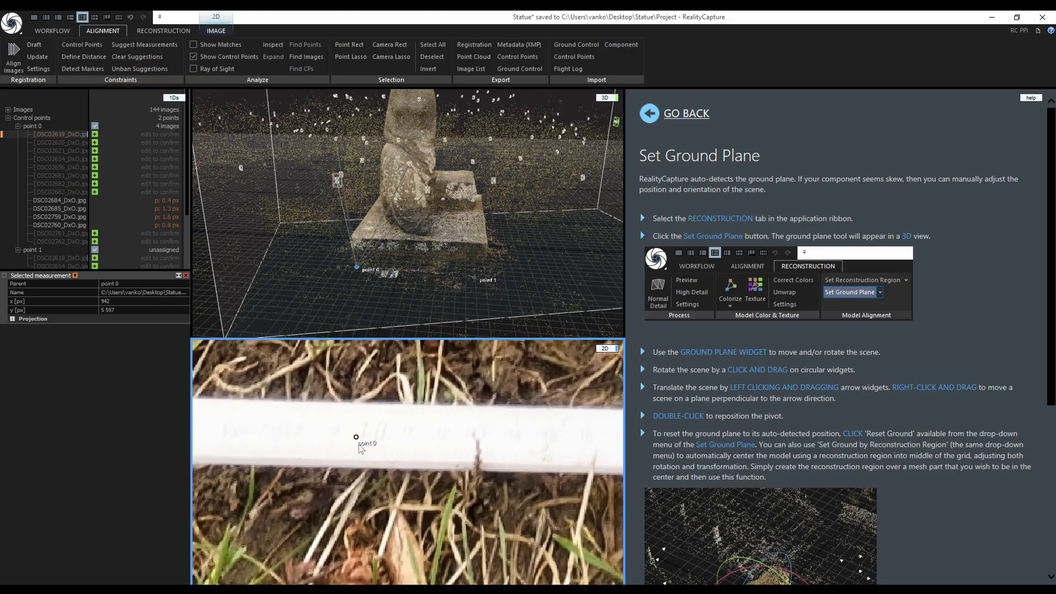
{"action": "key", "text": "Right"}
{"action": "scroll", "coordinate": [320, 424], "scroll_direction": "down", "scroll_amount": 5}
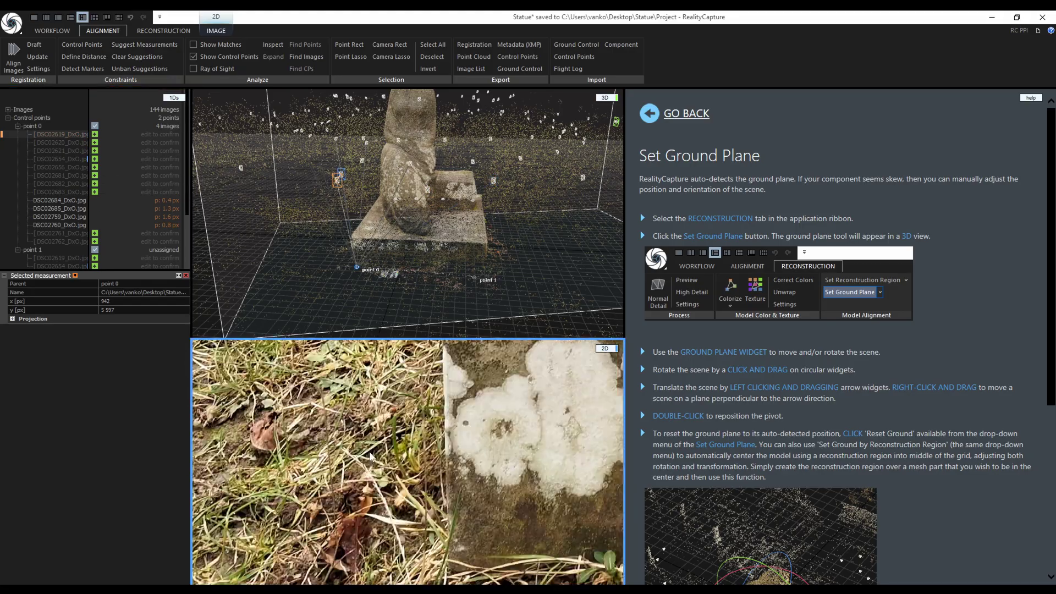
{"action": "key", "text": "Right"}
{"action": "scroll", "coordinate": [308, 371], "scroll_direction": "up", "scroll_amount": 4}
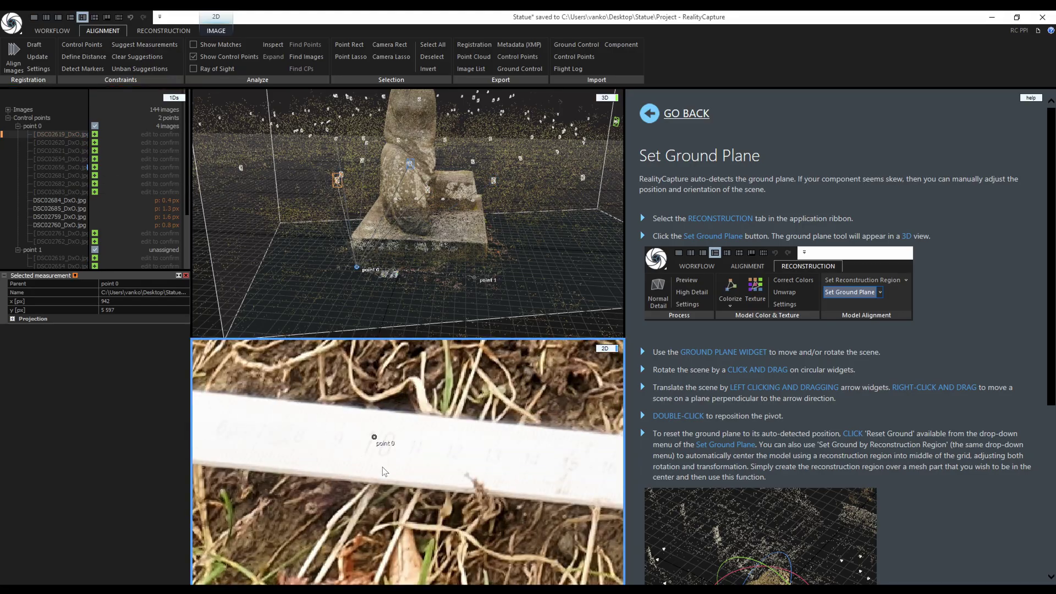
{"action": "scroll", "coordinate": [366, 460], "scroll_direction": "up", "scroll_amount": 4}
{"action": "scroll", "coordinate": [367, 440], "scroll_direction": "down", "scroll_amount": 8}
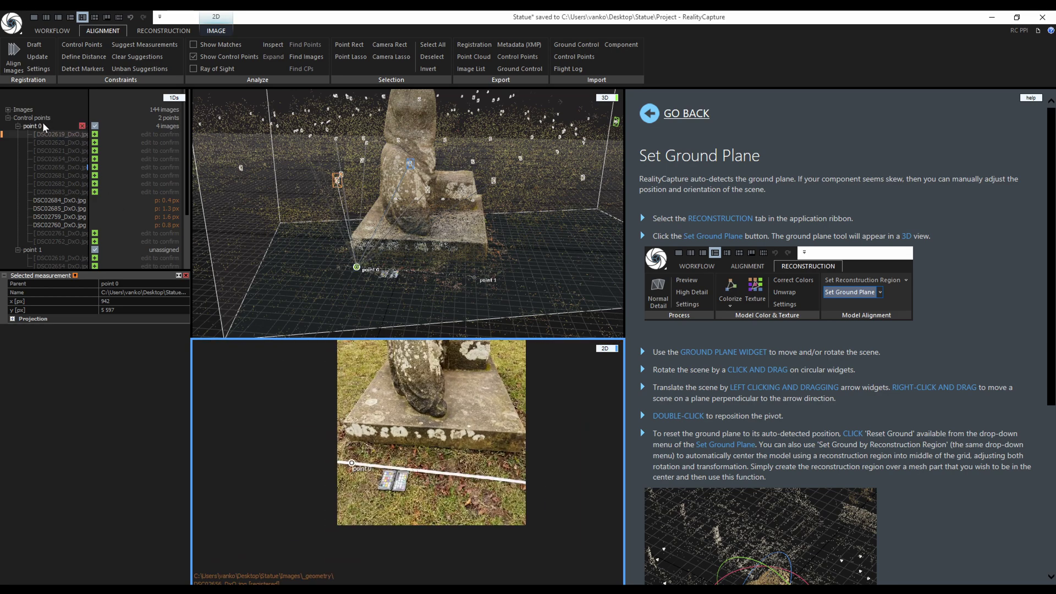
{"action": "left_click", "coordinate": [38, 125]}
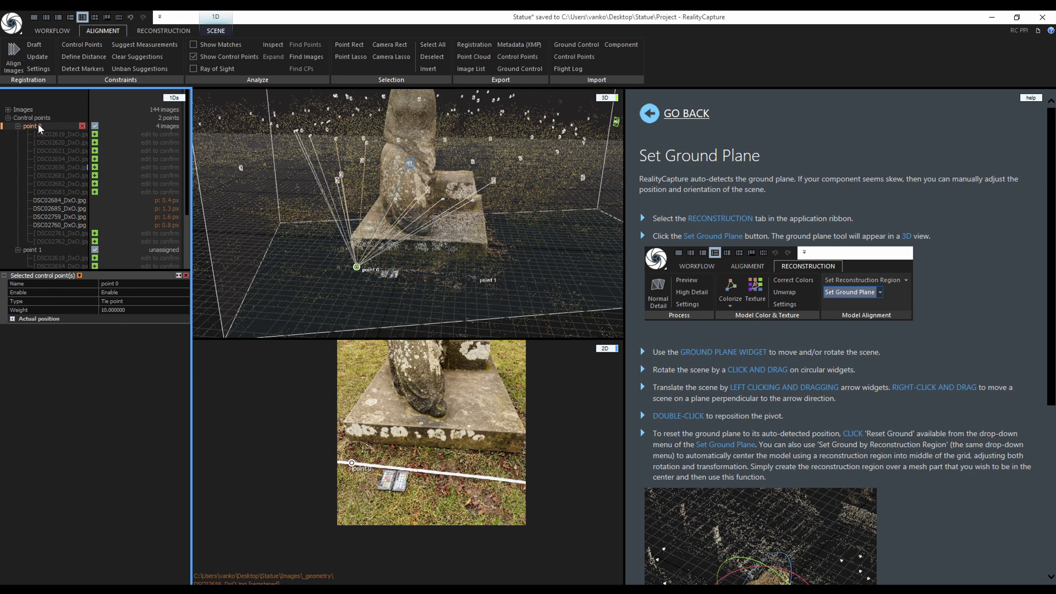
{"action": "left_click", "coordinate": [163, 58]}
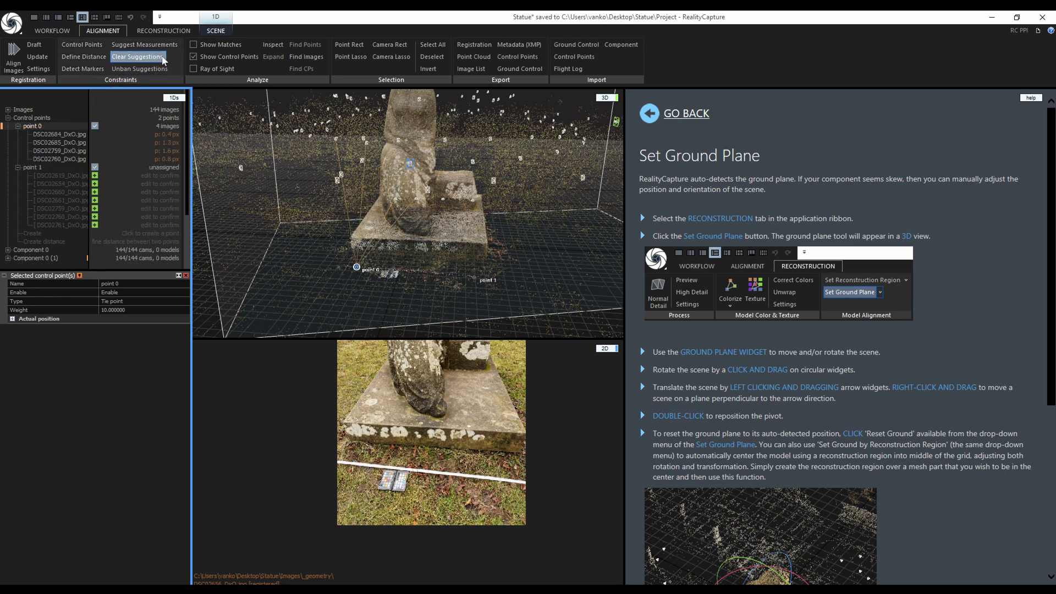
{"action": "mouse_move", "coordinate": [73, 166]}
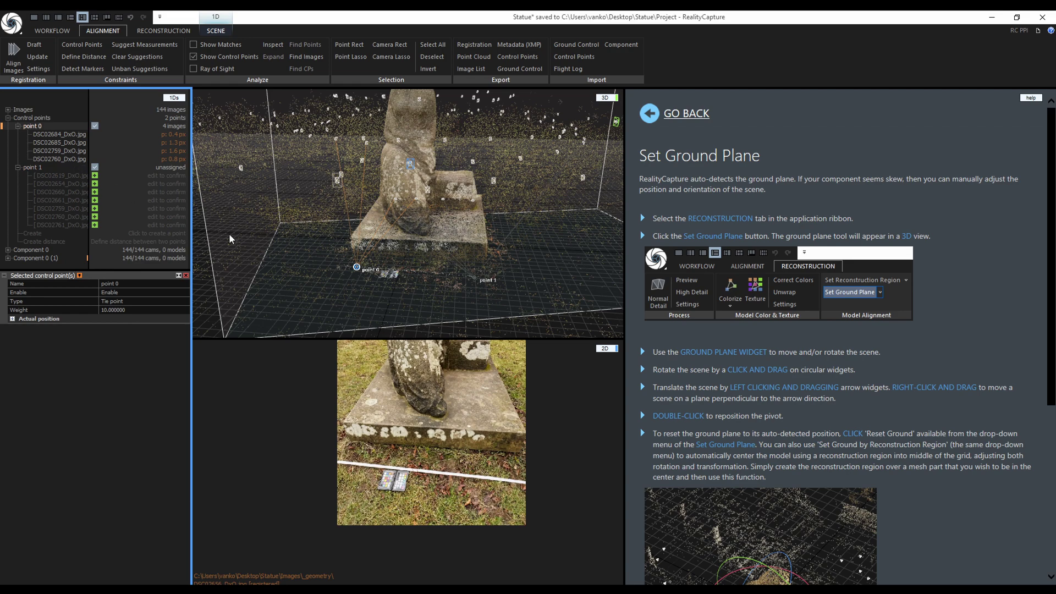
Step: Mark point 1 on the ruler in photo DSC02759
{"action": "left_click", "coordinate": [63, 175]}
{"action": "scroll", "coordinate": [435, 478], "scroll_direction": "up", "scroll_amount": 5}
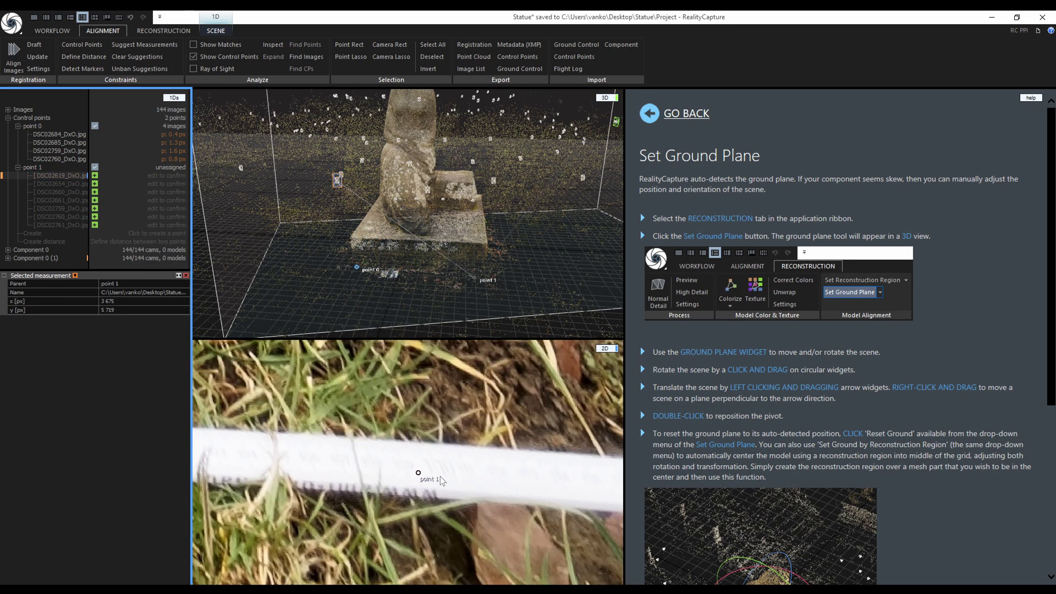
{"action": "scroll", "coordinate": [440, 477], "scroll_direction": "down", "scroll_amount": 5}
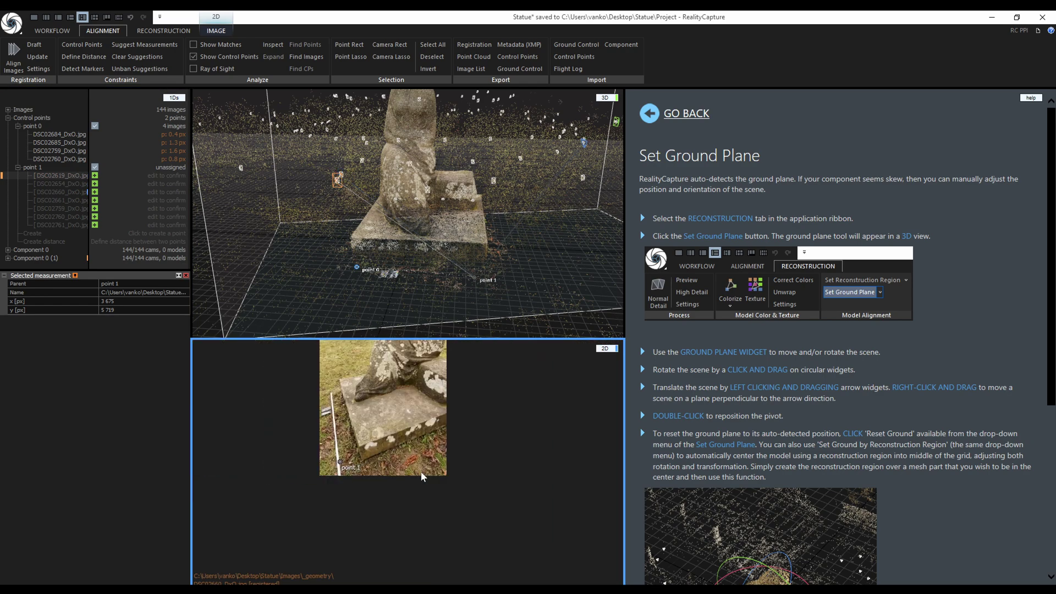
{"action": "scroll", "coordinate": [340, 462], "scroll_direction": "up", "scroll_amount": 6}
{"action": "key", "text": "Right"}
{"action": "scroll", "coordinate": [392, 461], "scroll_direction": "down", "scroll_amount": 5}
{"action": "scroll", "coordinate": [392, 461], "scroll_direction": "up", "scroll_amount": 4}
{"action": "key", "text": "Right"}
{"action": "scroll", "coordinate": [426, 441], "scroll_direction": "down", "scroll_amount": 4}
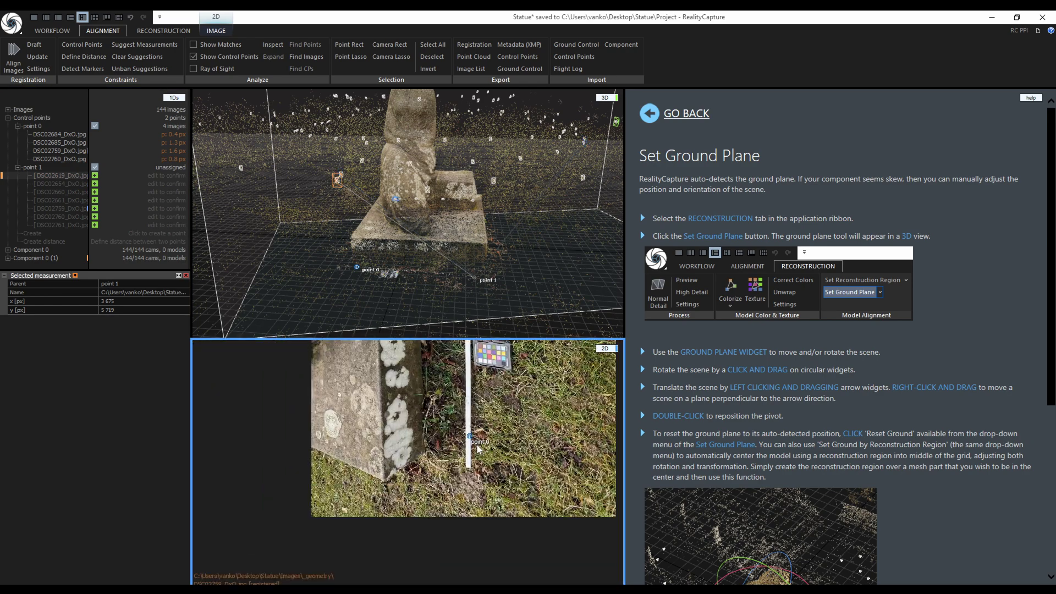
{"action": "scroll", "coordinate": [478, 446], "scroll_direction": "down", "scroll_amount": 2}
{"action": "scroll", "coordinate": [471, 413], "scroll_direction": "up", "scroll_amount": 6}
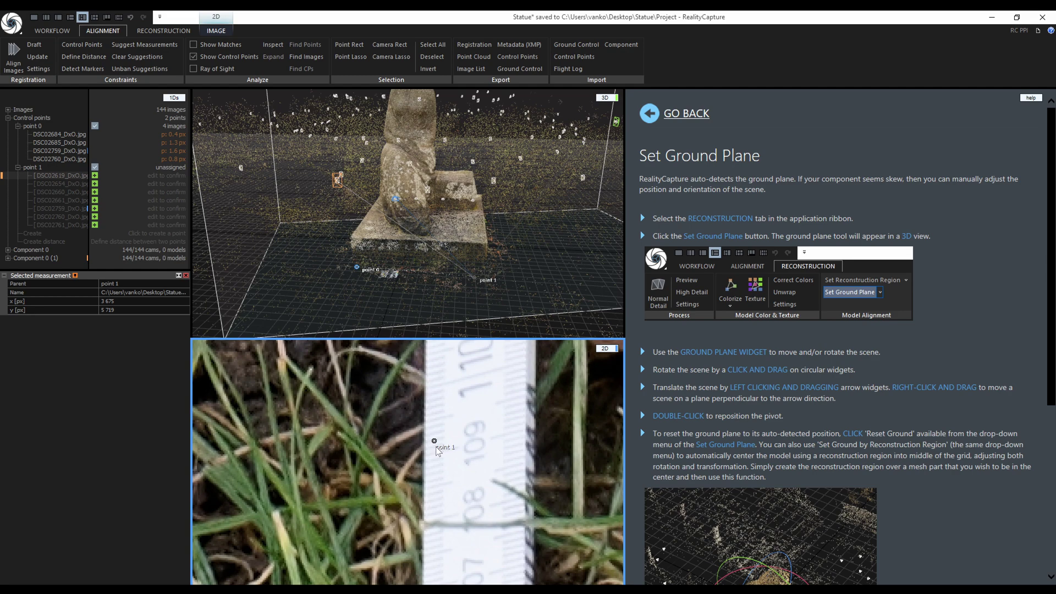
{"action": "left_click_drag", "start_coordinate": [436, 447], "coordinate": [361, 502]}
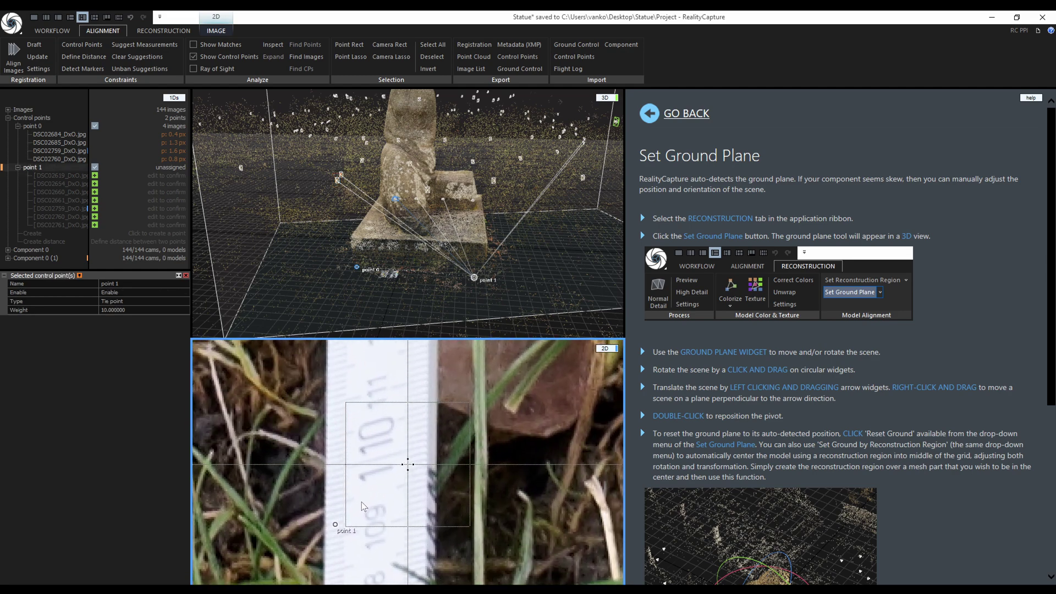
{"action": "left_click", "coordinate": [362, 510]}
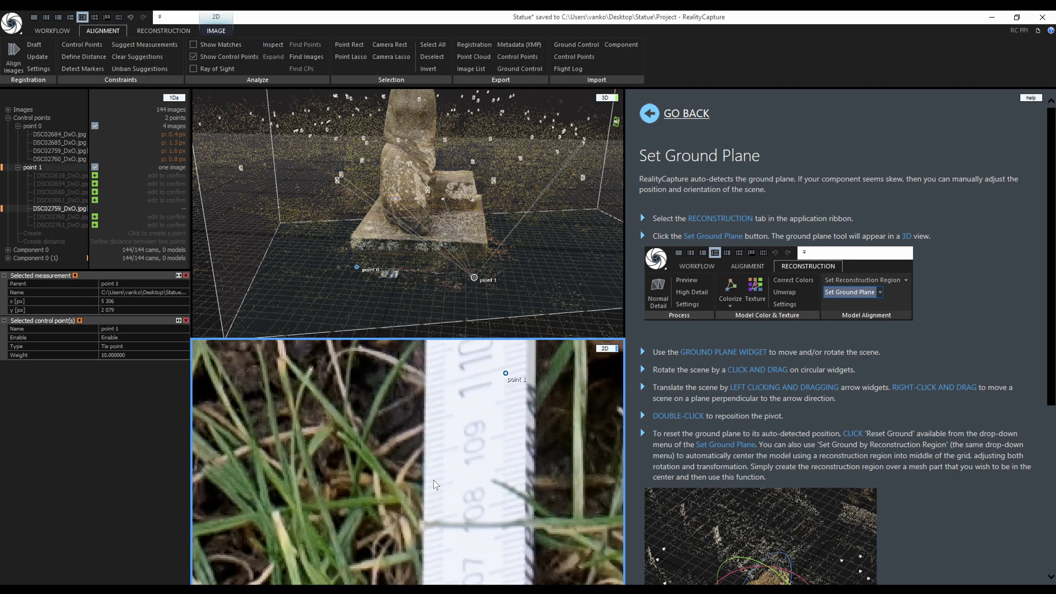
Step: Mark point 1 on the ruler in photos DSC02760 and DSC02761
{"action": "key", "text": "Down"}
{"action": "key", "text": "Down"}
{"action": "key", "text": "Down"}
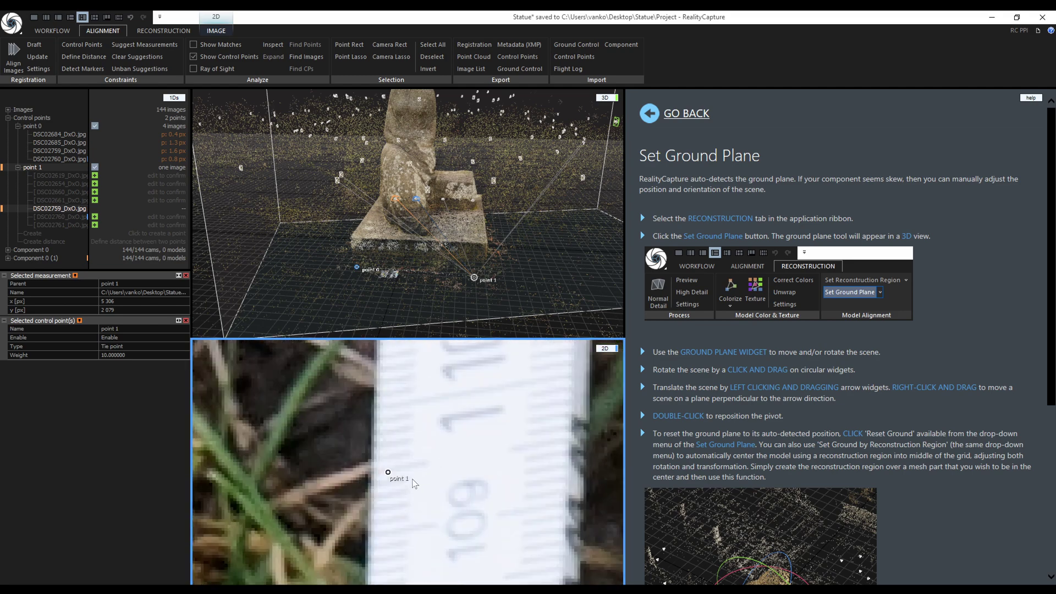
{"action": "left_click_drag", "start_coordinate": [368, 481], "coordinate": [248, 552]}
{"action": "scroll", "coordinate": [421, 457], "scroll_direction": "down", "scroll_amount": 4}
{"action": "key", "text": "Right"}
{"action": "scroll", "coordinate": [480, 487], "scroll_direction": "up", "scroll_amount": 3}
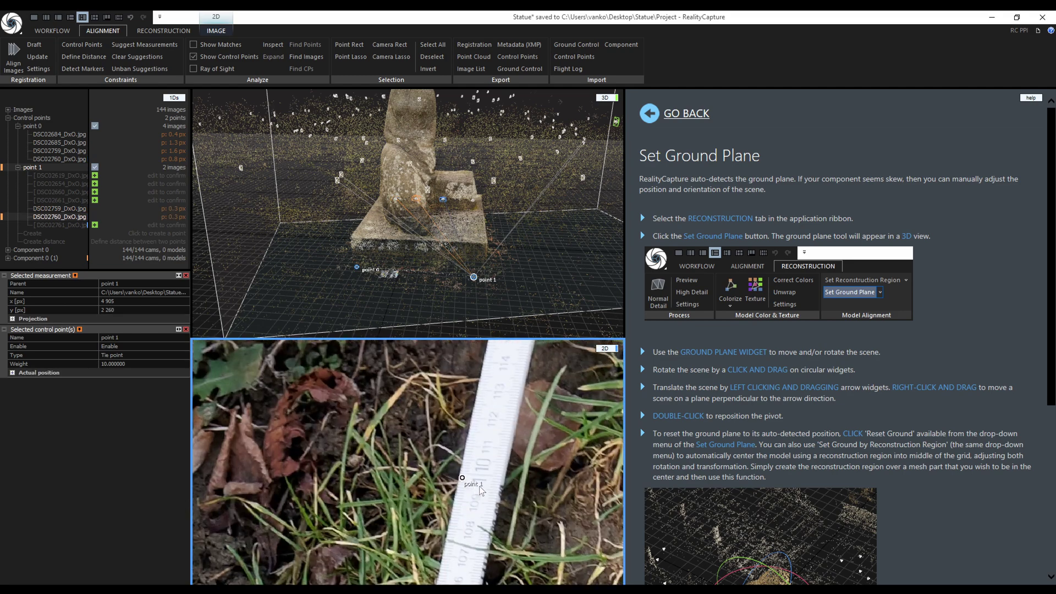
{"action": "scroll", "coordinate": [480, 487], "scroll_direction": "up", "scroll_amount": 5}
{"action": "left_click_drag", "start_coordinate": [419, 458], "coordinate": [316, 456]}
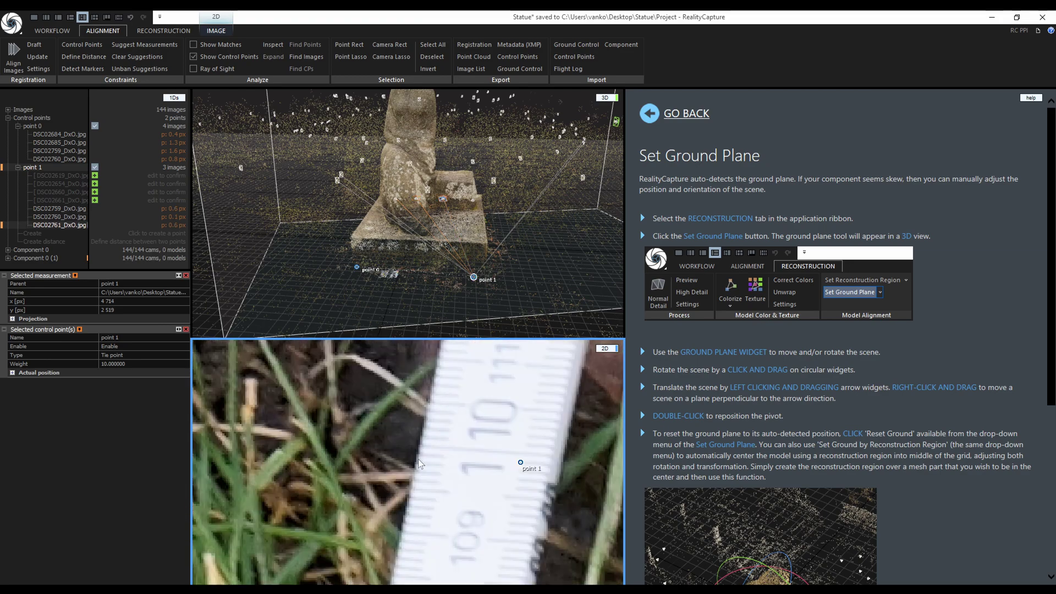
{"action": "scroll", "coordinate": [421, 458], "scroll_direction": "down", "scroll_amount": 8}
Step: Select point 1 and clear its unconfirmed image suggestions
{"action": "key", "text": "Right"}
{"action": "key", "text": "Right"}
{"action": "key", "text": "Right"}
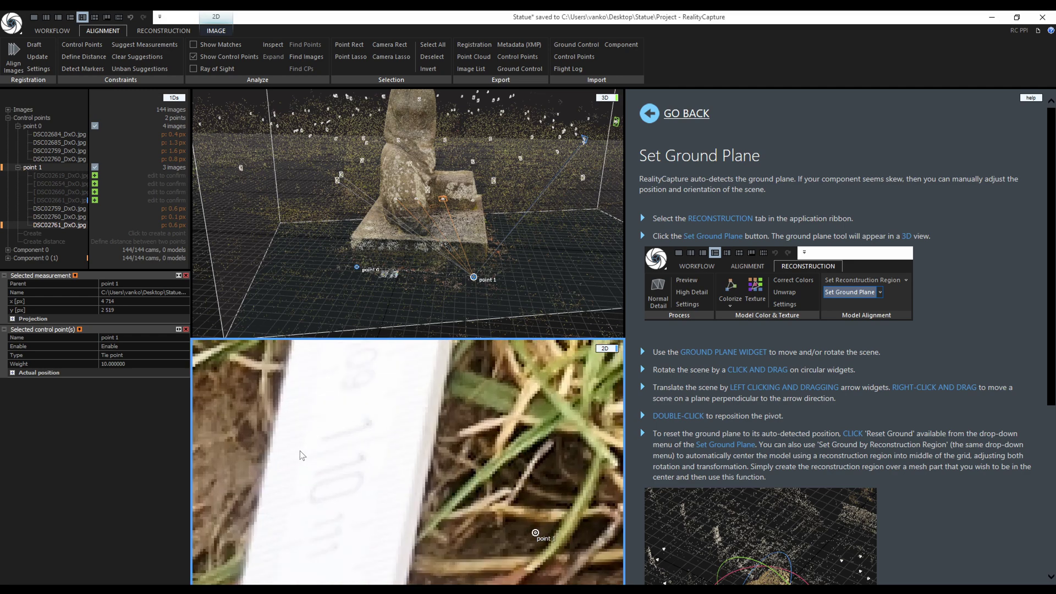
{"action": "scroll", "coordinate": [308, 451], "scroll_direction": "down", "scroll_amount": 8}
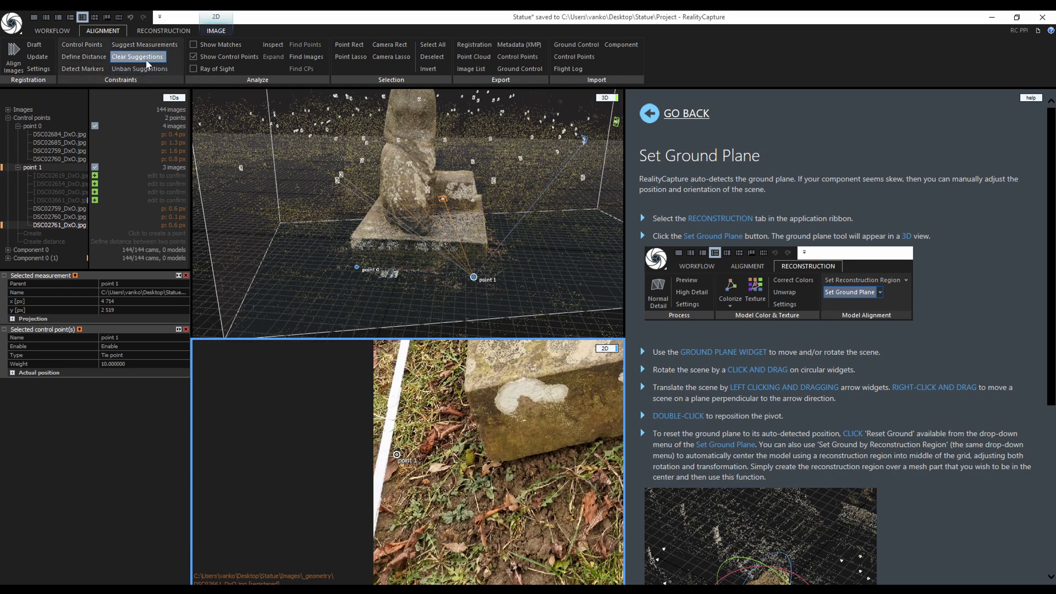
{"action": "left_click", "coordinate": [47, 167]}
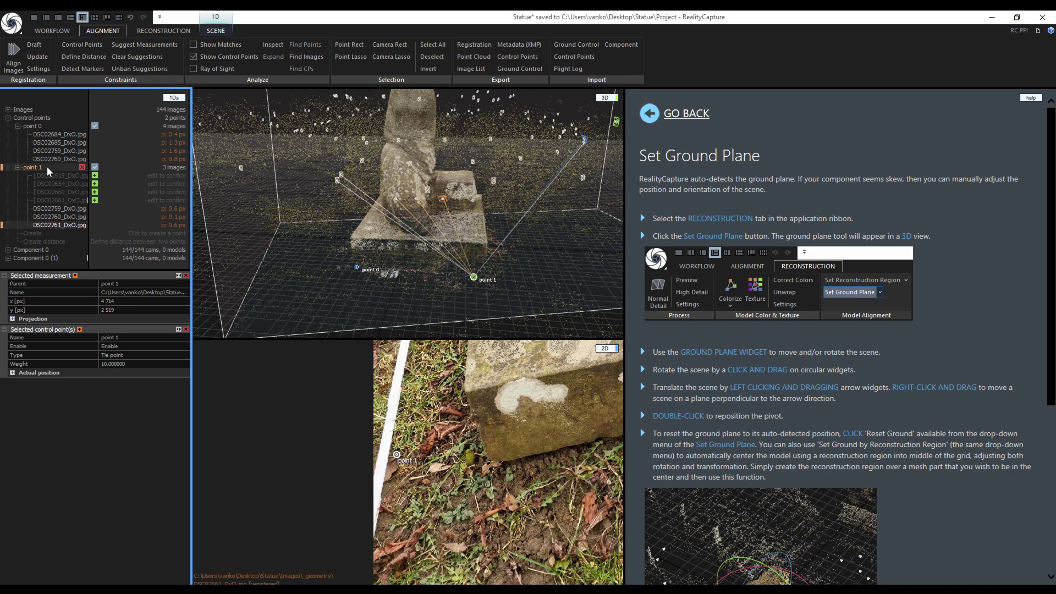
{"action": "left_click", "coordinate": [135, 56]}
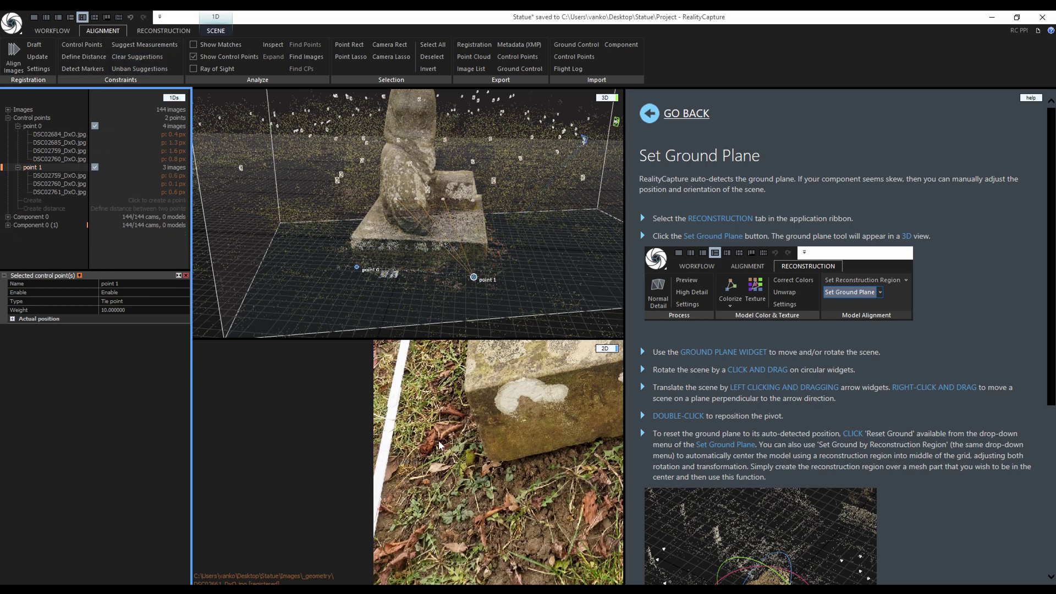
{"action": "scroll", "coordinate": [439, 445], "scroll_direction": "down", "scroll_amount": 3}
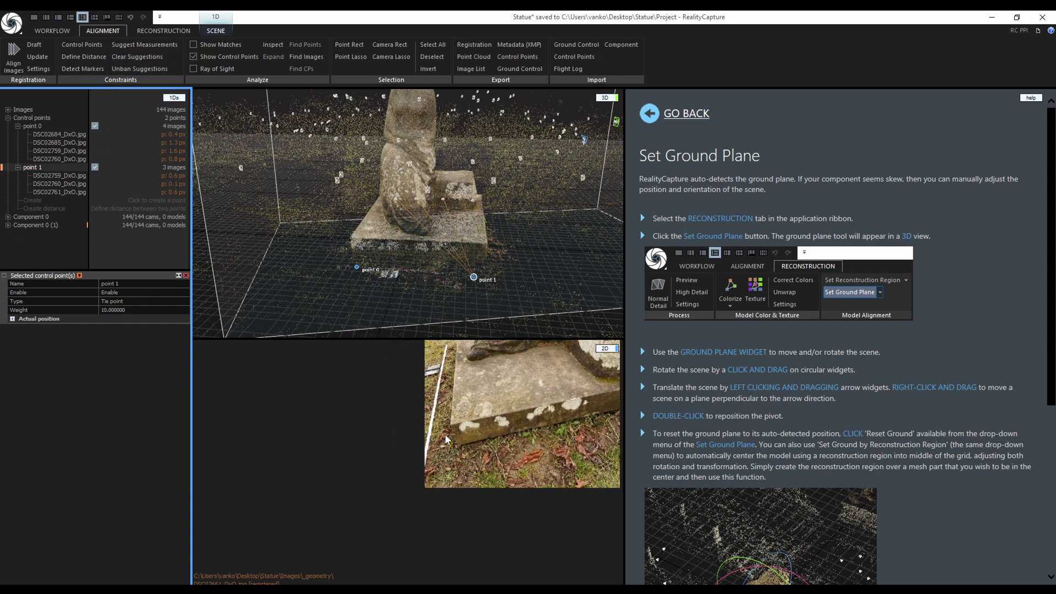
Step: Show point 0 in photo DSC02684_DxO.jpg and pan it into view
{"action": "left_click", "coordinate": [71, 135]}
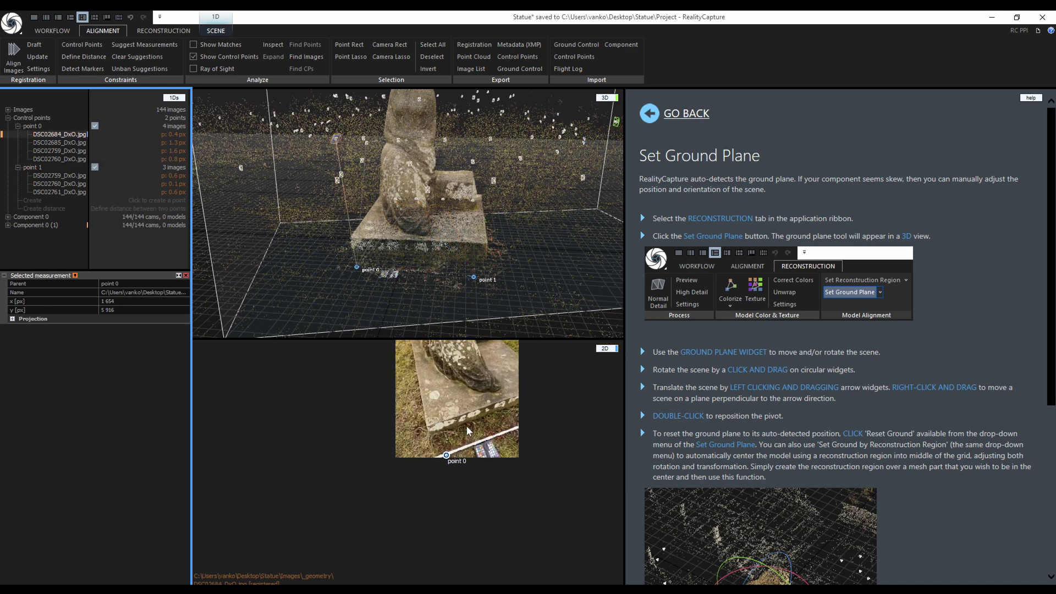
{"action": "left_click", "coordinate": [467, 426]}
{"action": "left_click_drag", "start_coordinate": [466, 426], "coordinate": [397, 457]}
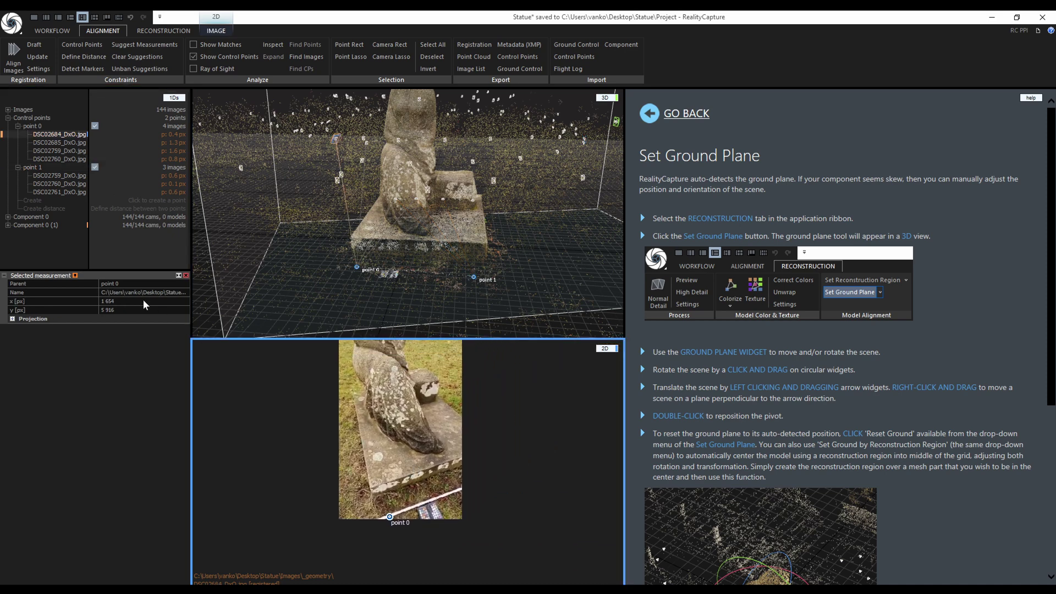
Step: Create a distance constraint with point 0 as A and point 1 as B
{"action": "left_click", "coordinate": [61, 207]}
{"action": "left_click", "coordinate": [164, 293]}
{"action": "type", "text": "point 0"}
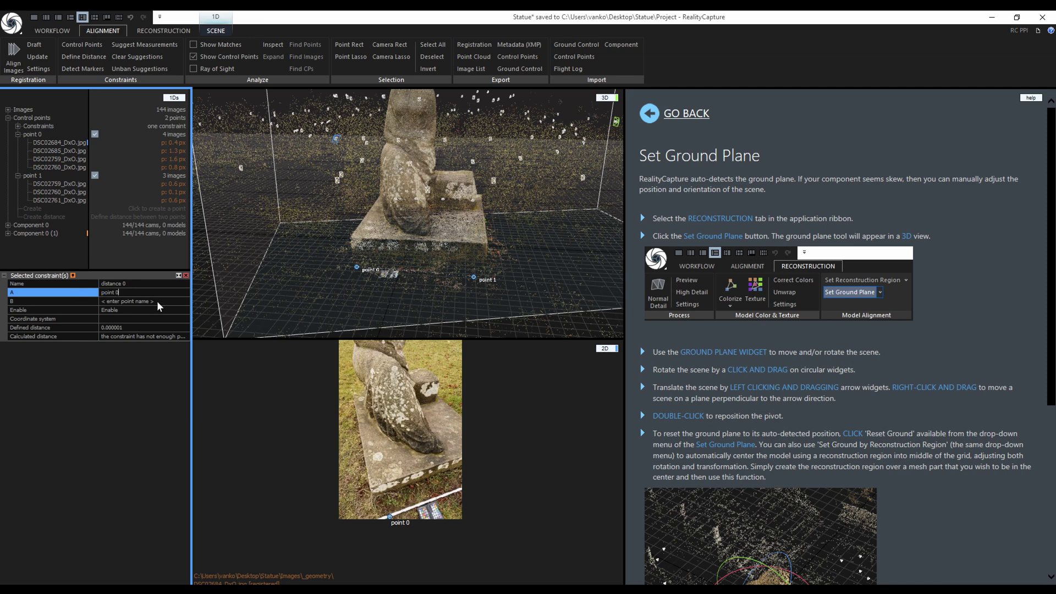
{"action": "left_click", "coordinate": [158, 303]}
{"action": "type", "text": "p"}
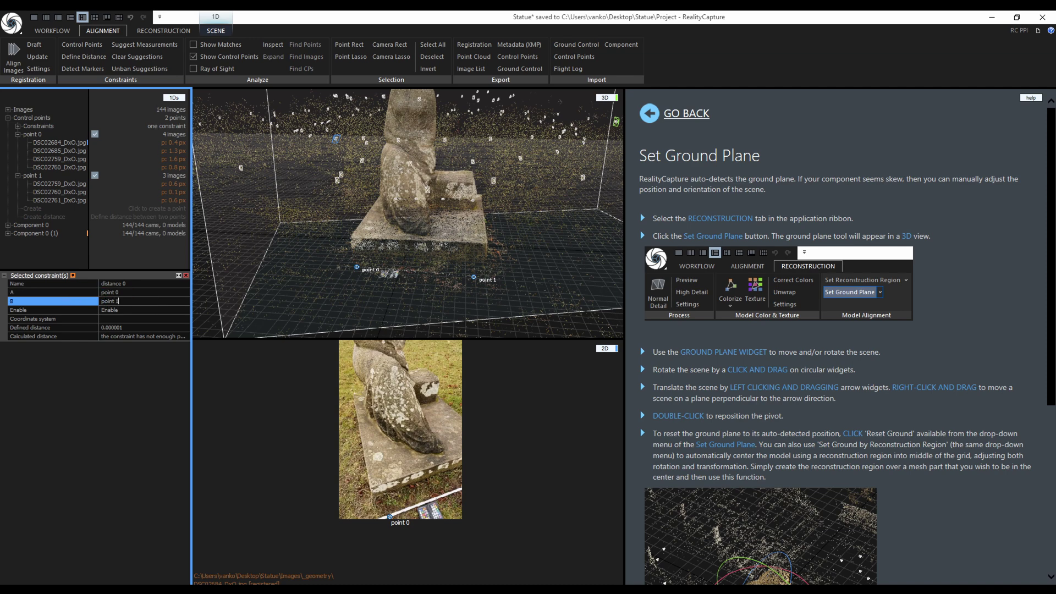
{"action": "type", "text": "oint 1"}
{"action": "key", "text": "Return"}
{"action": "scroll", "coordinate": [444, 282], "scroll_direction": "up", "scroll_amount": 3}
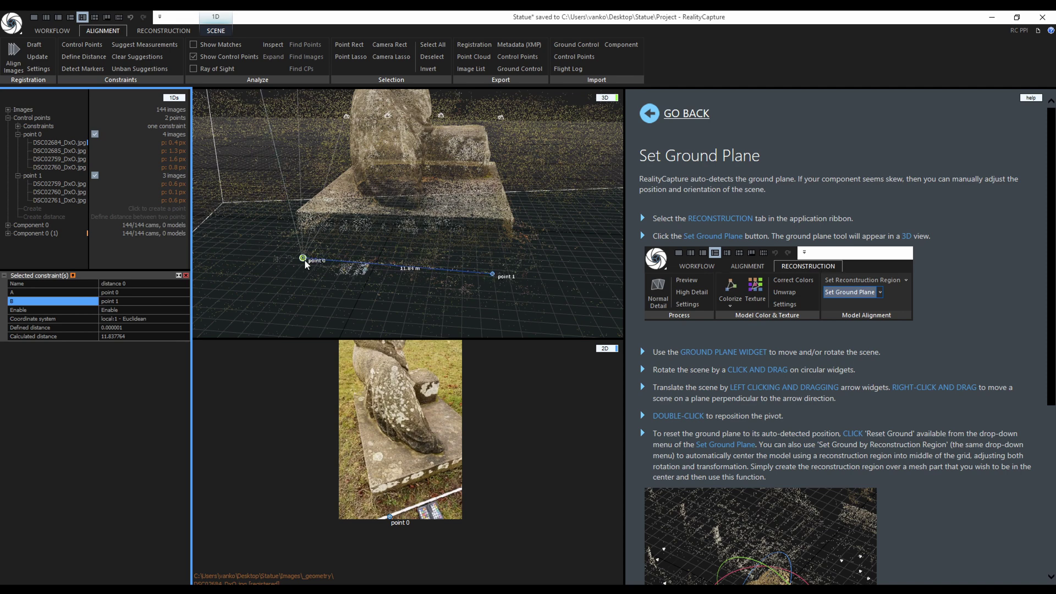
Step: Delete distance 0 and redraw a distance from point 0 to point 1 in the 3D view
{"action": "left_click", "coordinate": [18, 126]}
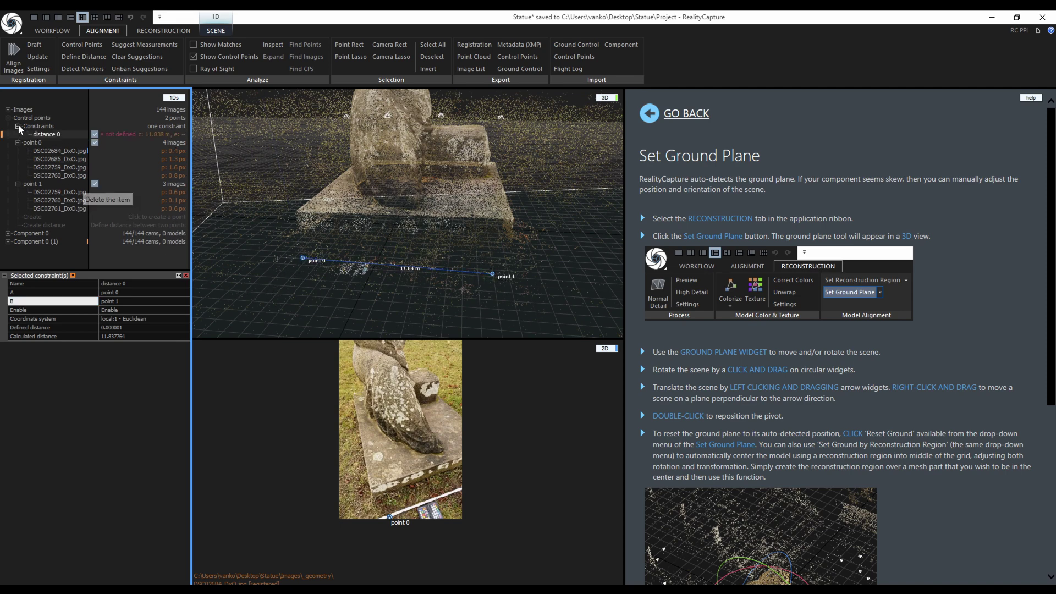
{"action": "left_click", "coordinate": [83, 135]}
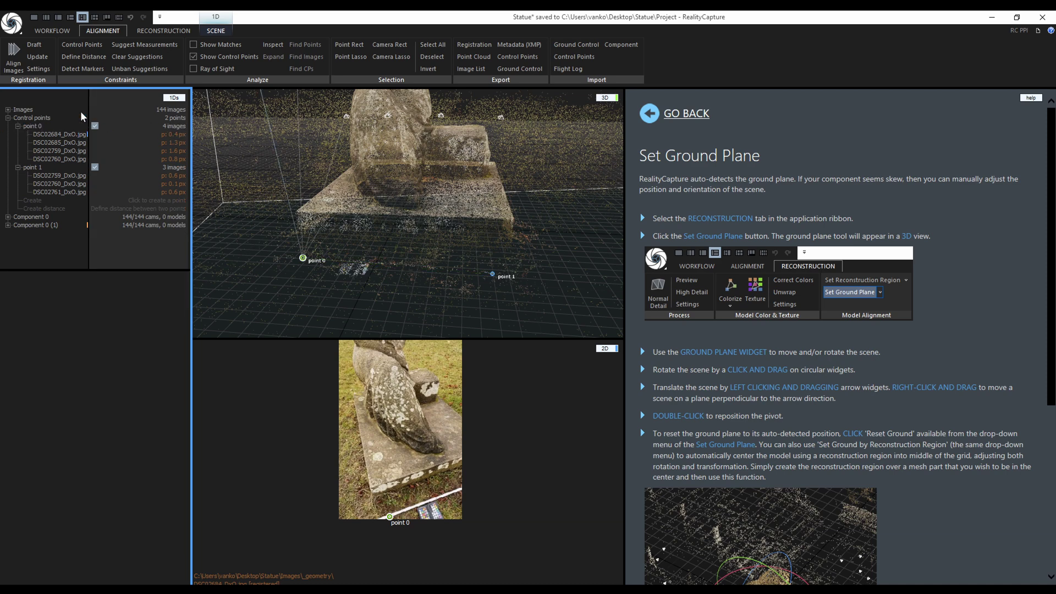
{"action": "left_click", "coordinate": [84, 56]}
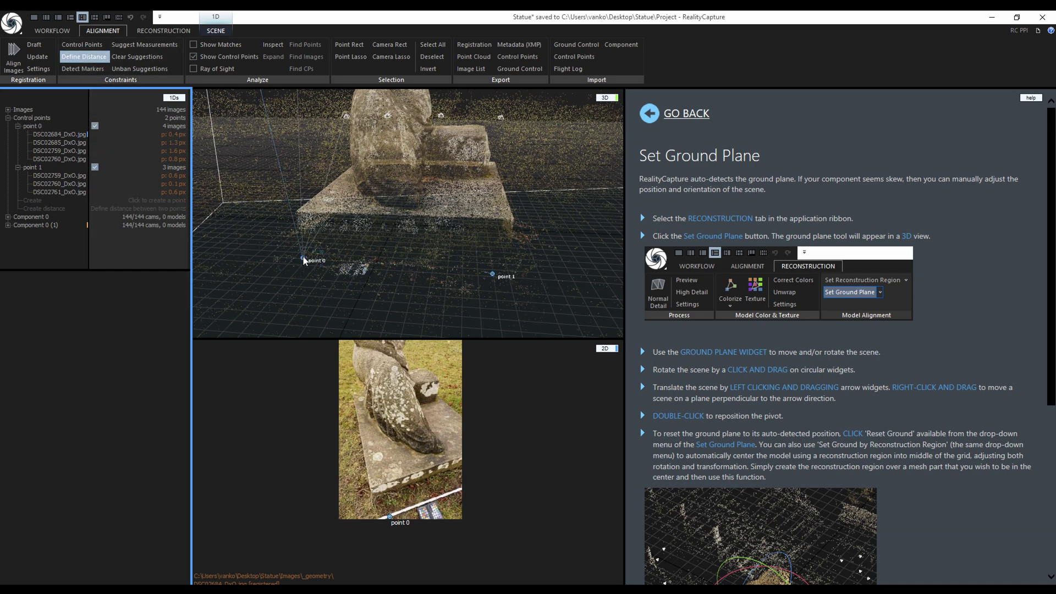
{"action": "left_click_drag", "start_coordinate": [304, 262], "coordinate": [494, 276]}
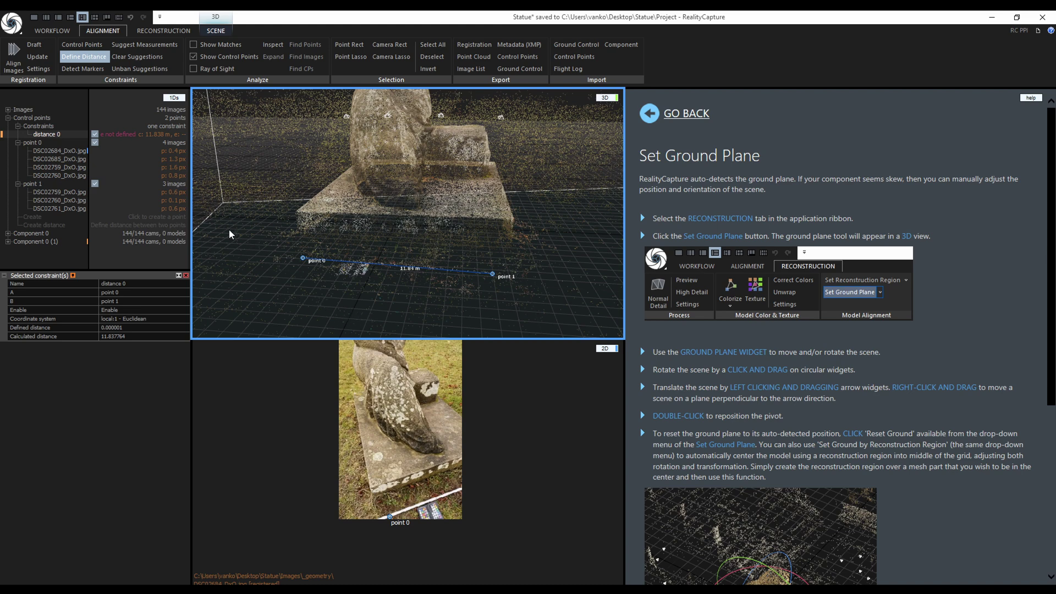
{"action": "left_click", "coordinate": [83, 56]}
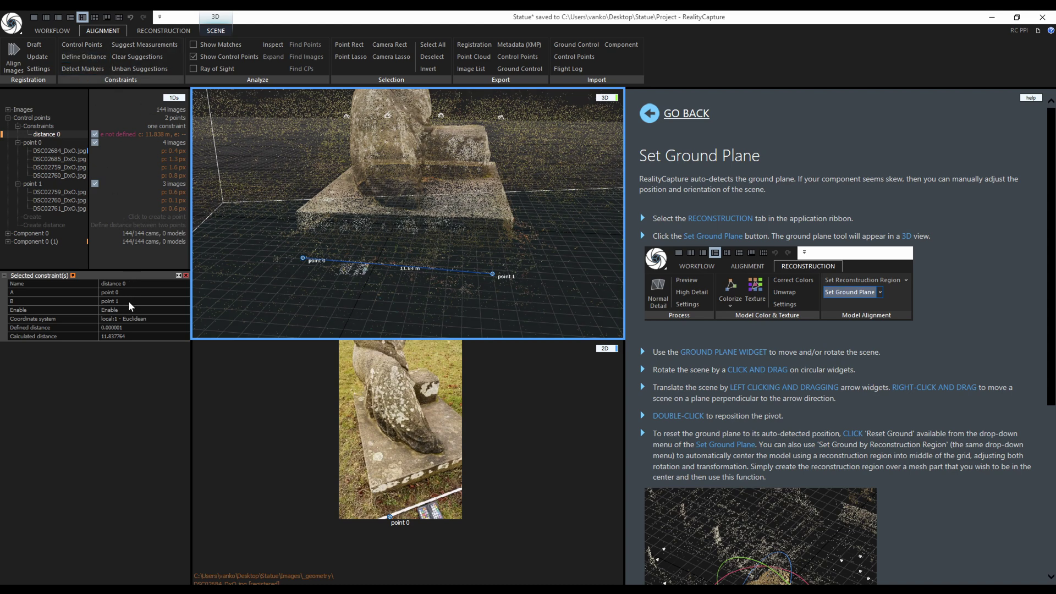
{"action": "left_click", "coordinate": [448, 427]}
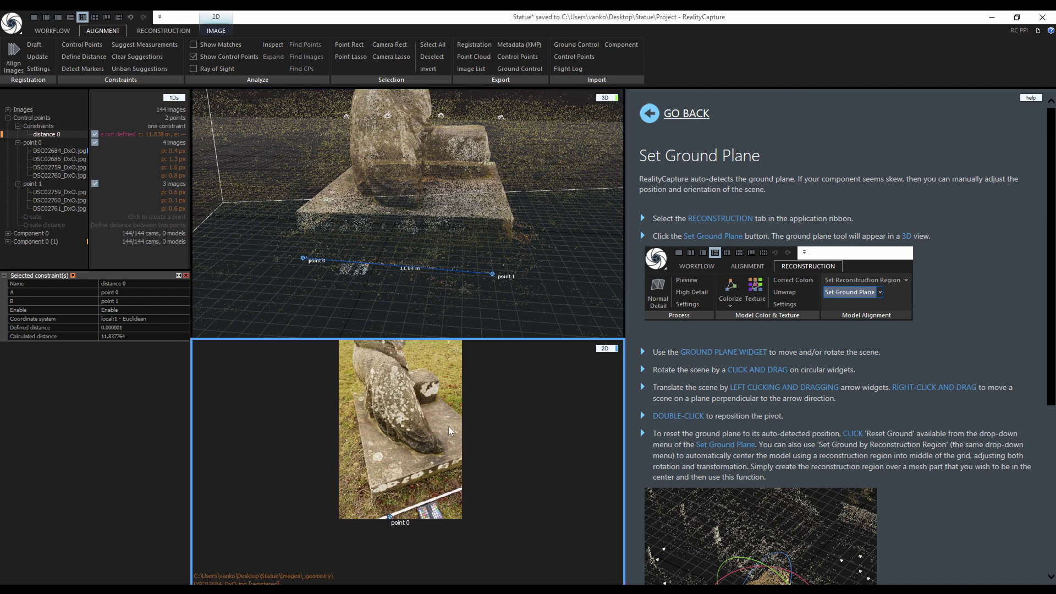
Step: Delete the old constraint and redraw distance 0 from point 0 to point 1 on the ruler photo
{"action": "left_click", "coordinate": [68, 159]}
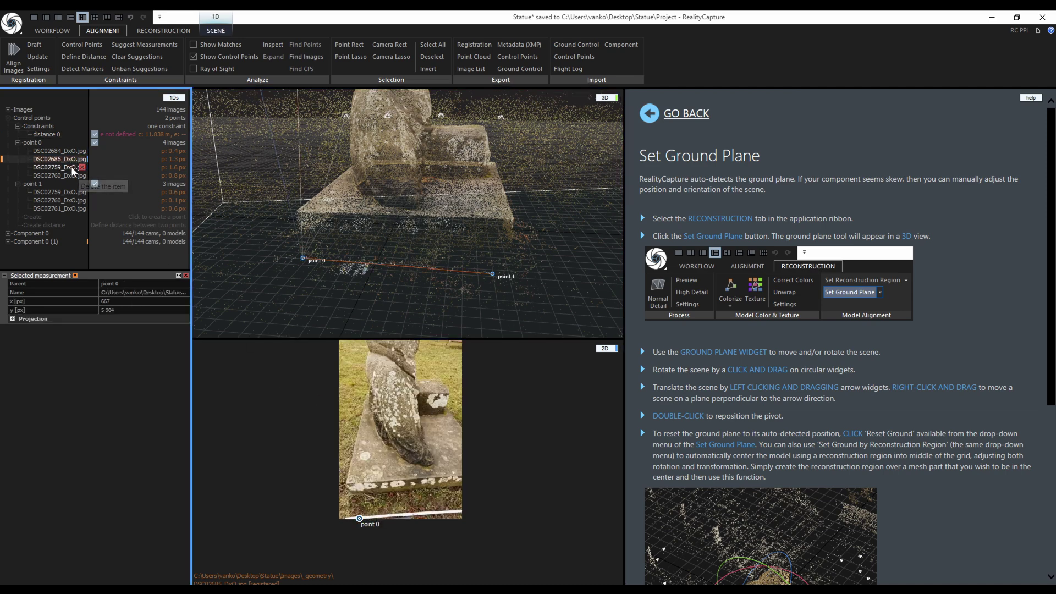
{"action": "left_click", "coordinate": [71, 167]}
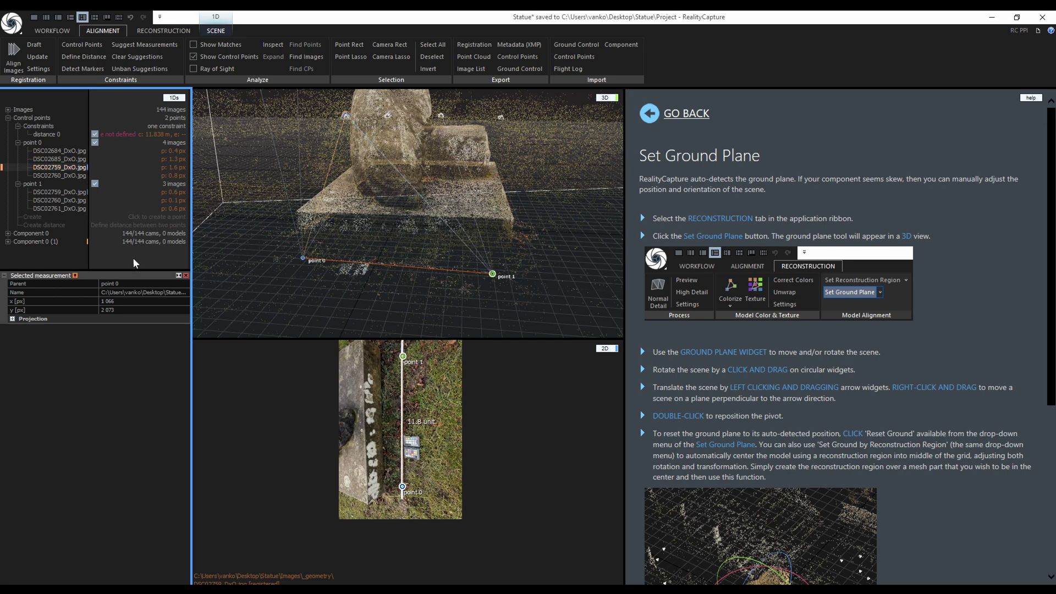
{"action": "left_click", "coordinate": [327, 415]}
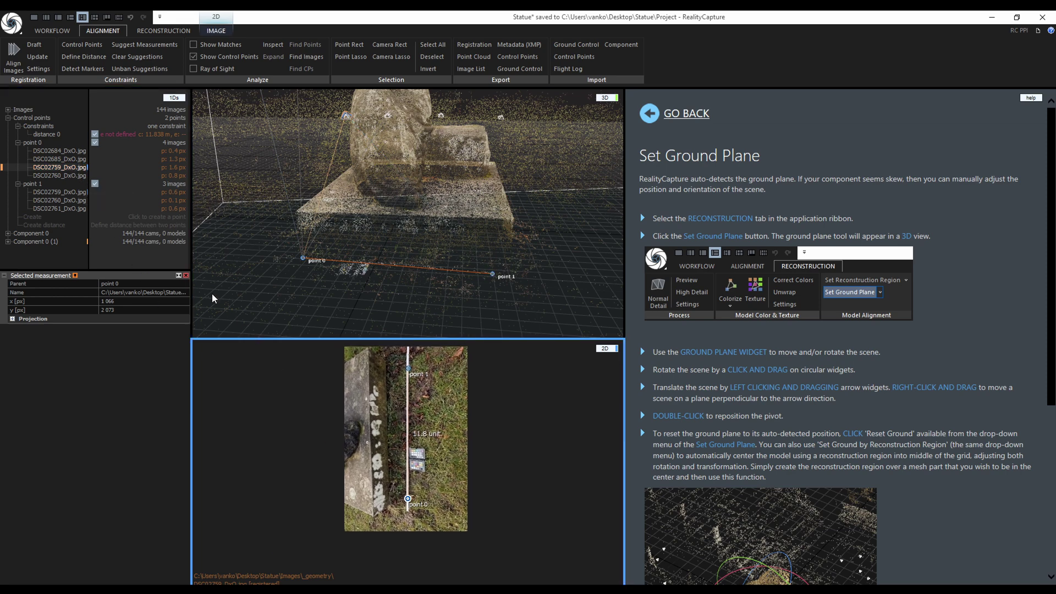
{"action": "left_click", "coordinate": [83, 134]}
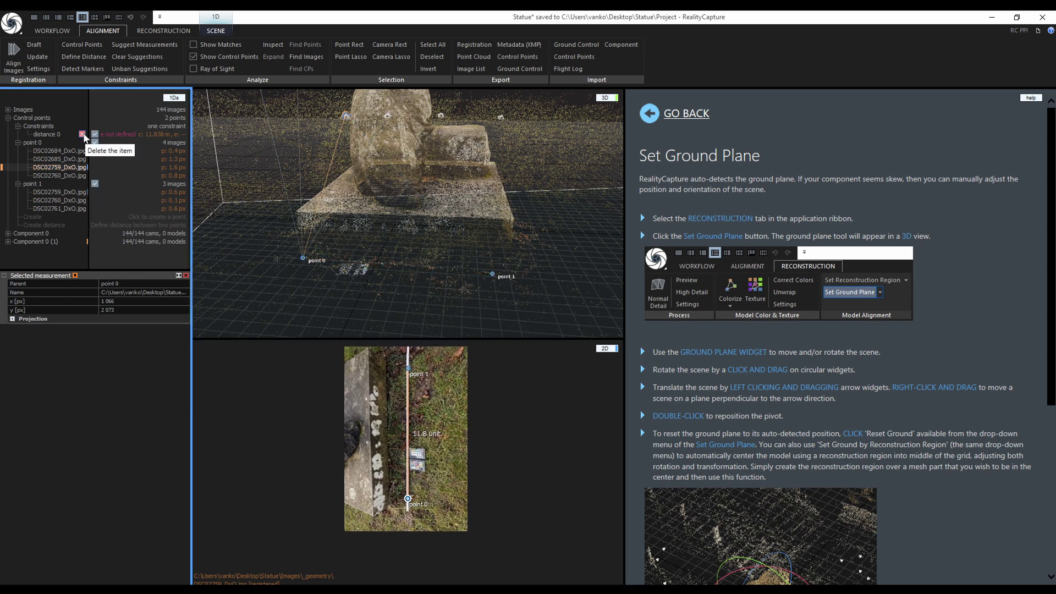
{"action": "left_click", "coordinate": [87, 58]}
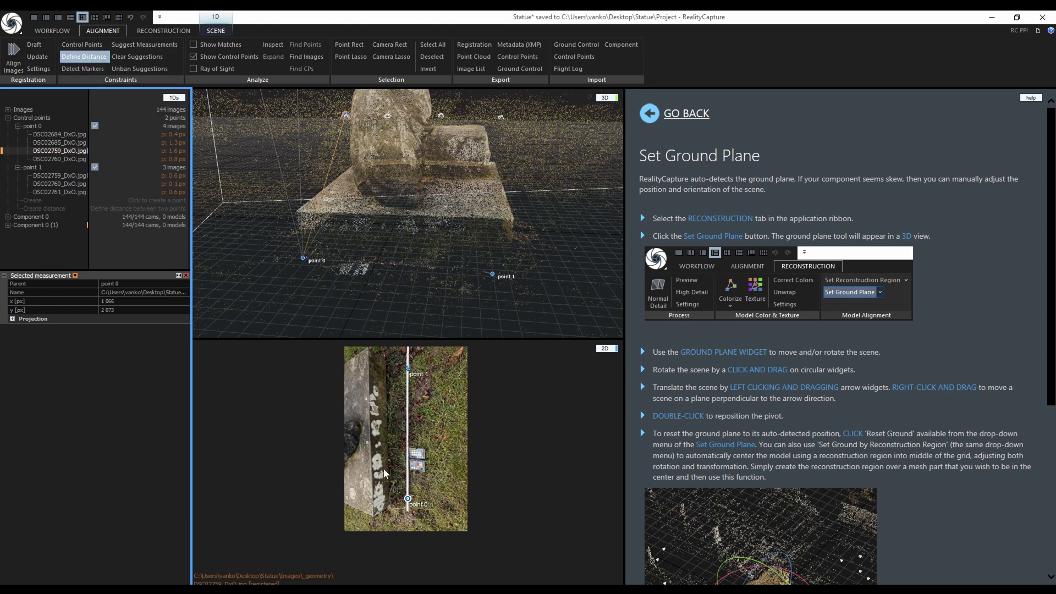
{"action": "left_click_drag", "start_coordinate": [408, 499], "coordinate": [410, 372]}
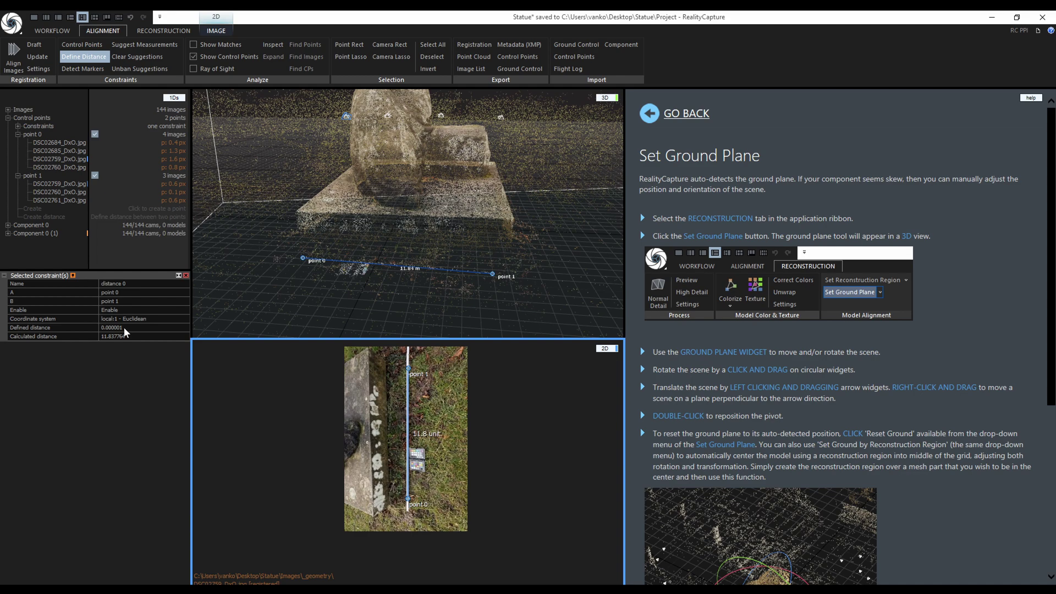
Step: Set distance 0's defined distance to 1.000000
{"action": "scroll", "coordinate": [409, 503], "scroll_direction": "up", "scroll_amount": 5}
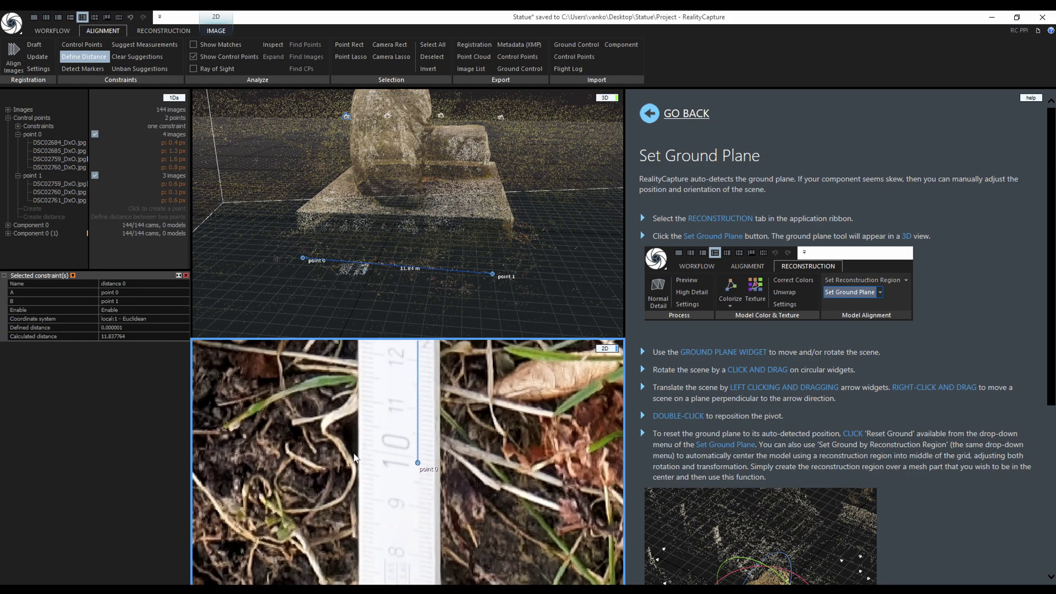
{"action": "scroll", "coordinate": [428, 471], "scroll_direction": "down", "scroll_amount": 5}
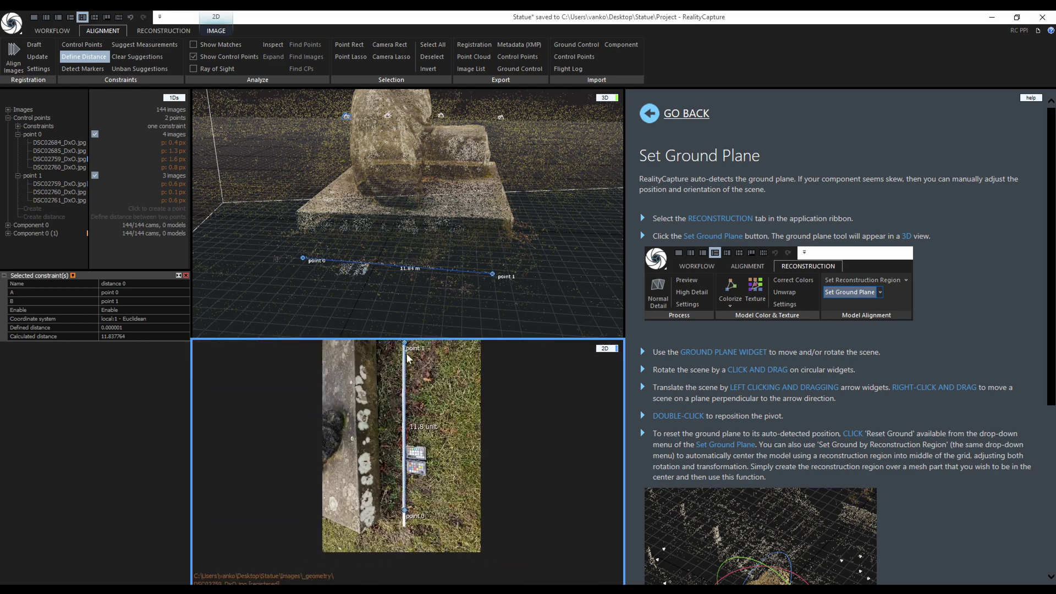
{"action": "scroll", "coordinate": [407, 366], "scroll_direction": "up", "scroll_amount": 5}
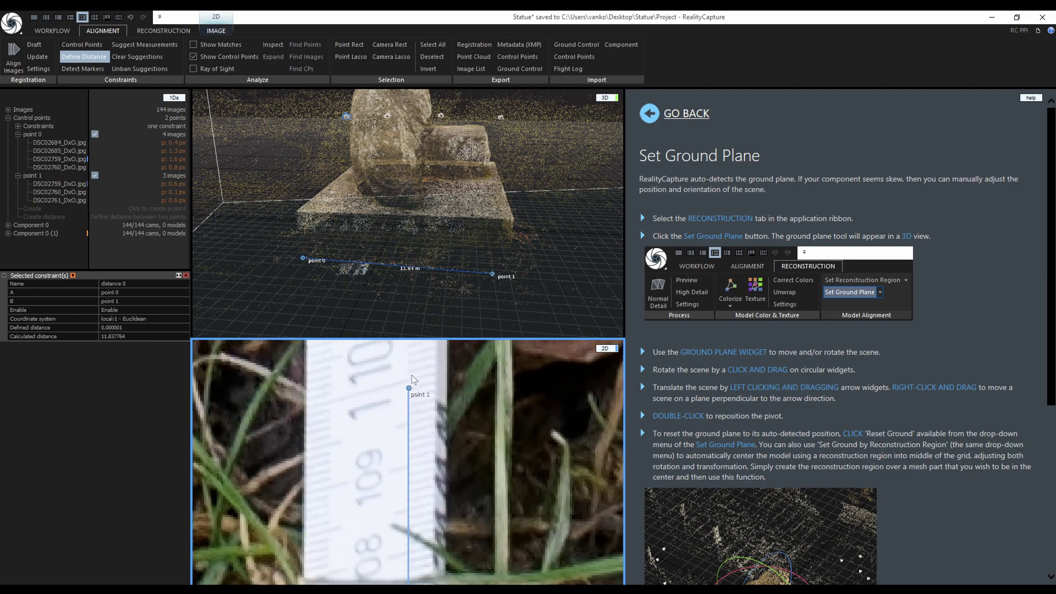
{"action": "left_click", "coordinate": [76, 329]}
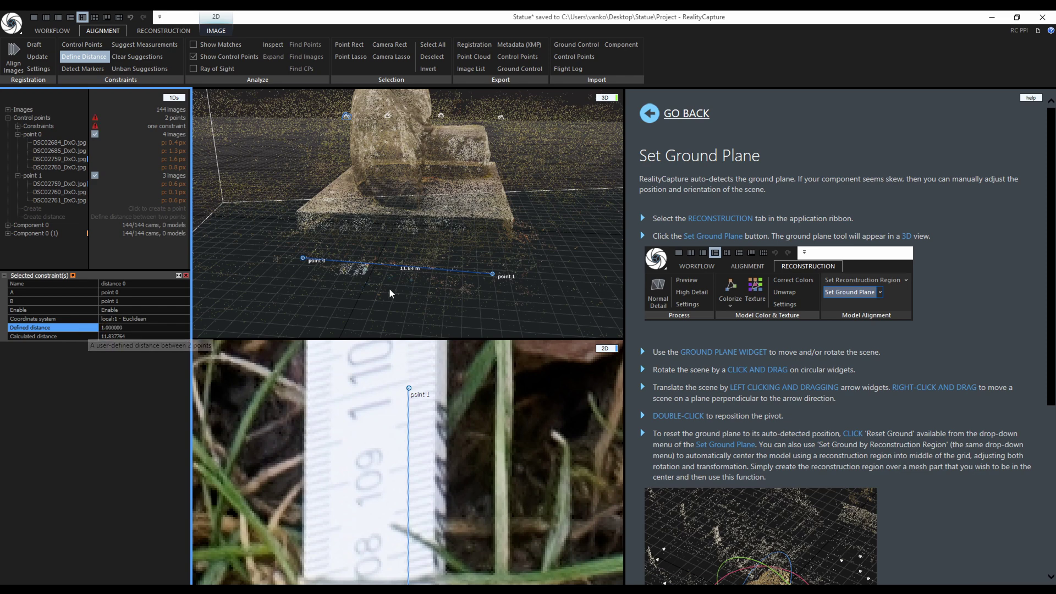
{"action": "scroll", "coordinate": [388, 294], "scroll_direction": "down", "scroll_amount": 5}
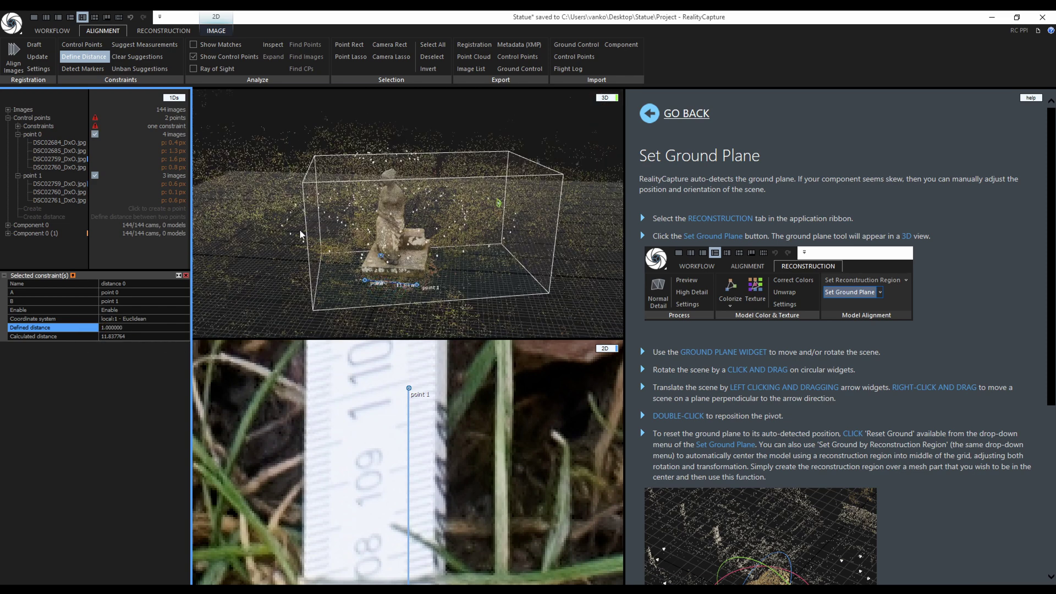
Step: Update the alignment so distance 0 rescales to 1.000019
{"action": "left_click", "coordinate": [46, 59]}
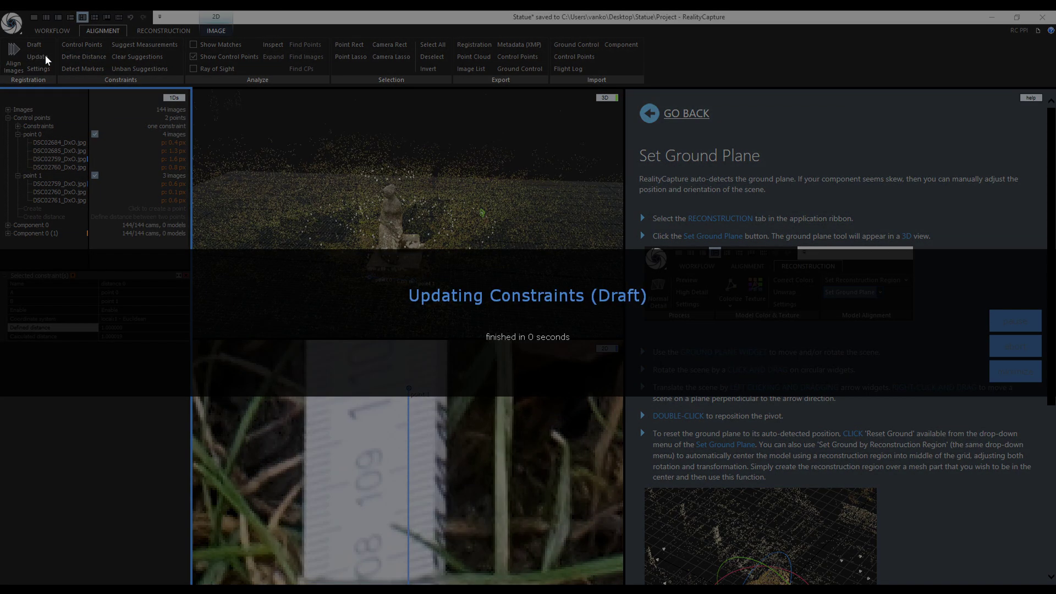
{"action": "scroll", "coordinate": [390, 293], "scroll_direction": "up", "scroll_amount": 7}
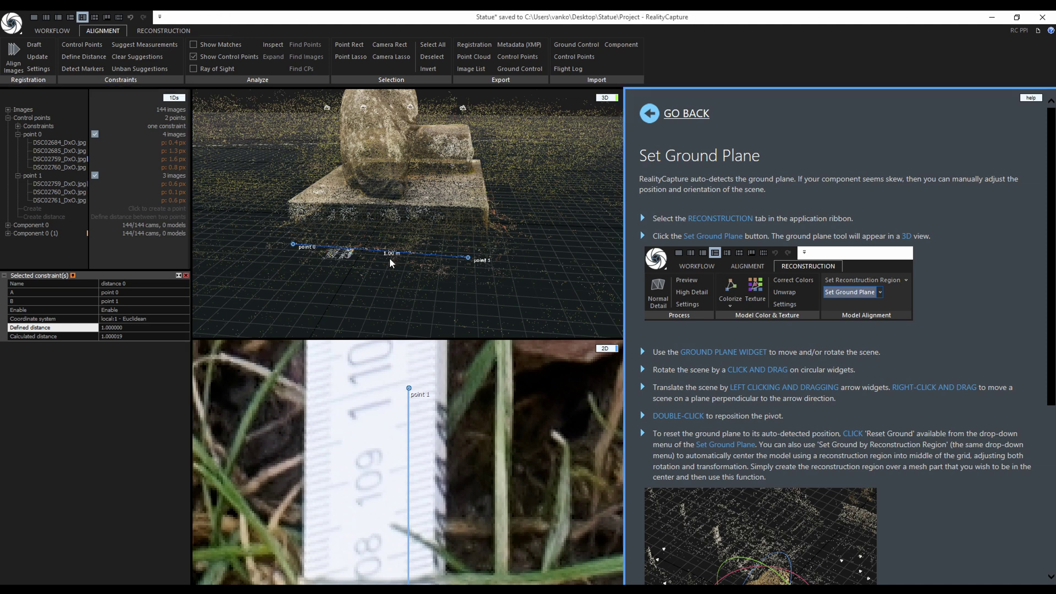
{"action": "scroll", "coordinate": [1032, 321], "scroll_direction": "down", "scroll_amount": 5}
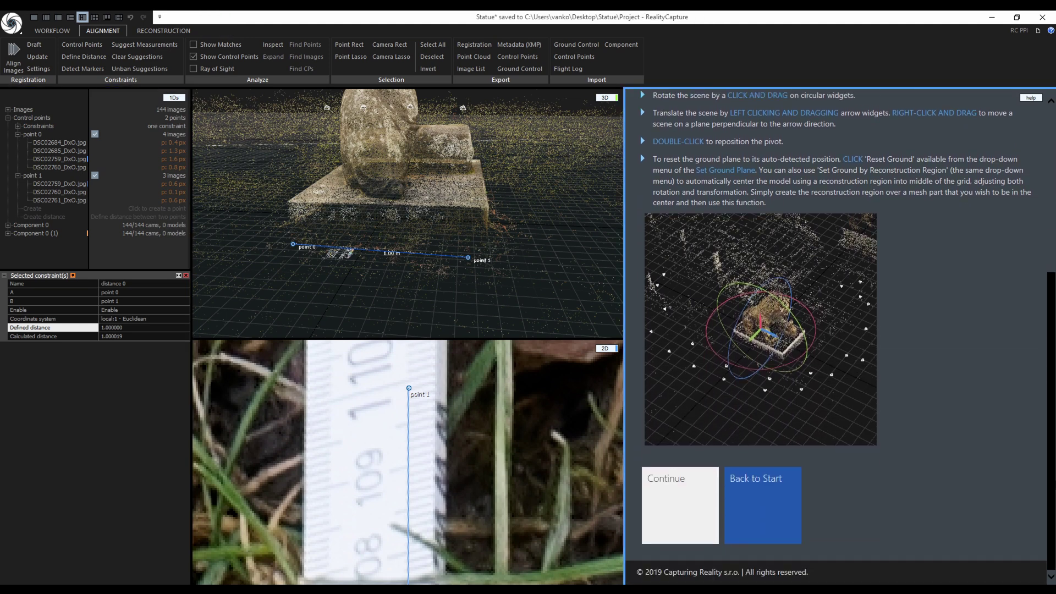
Step: Continue to the Reconstruction Region help page and orbit around the statue
{"action": "left_click", "coordinate": [669, 517]}
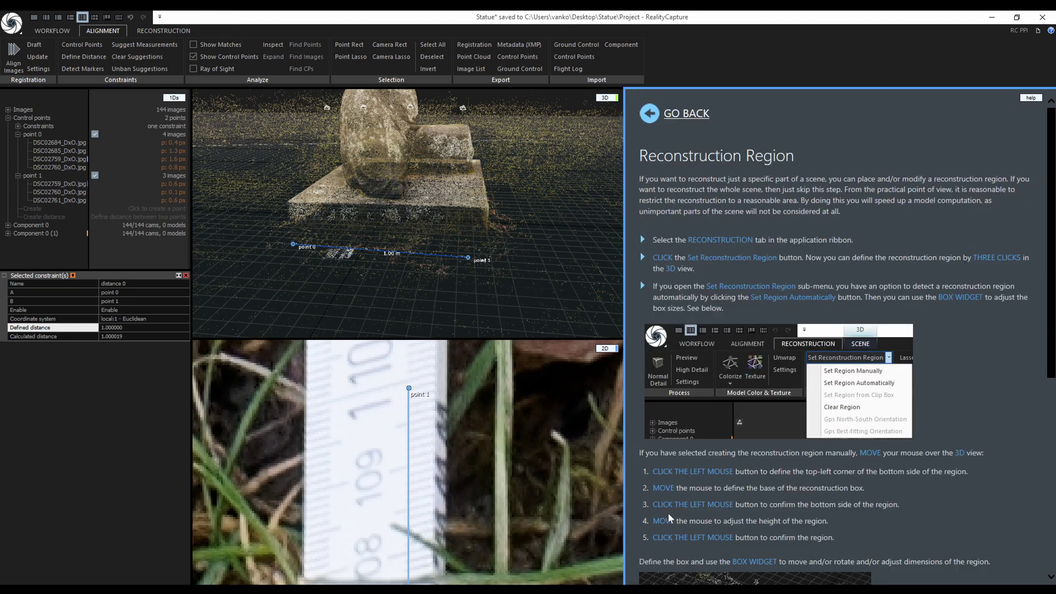
{"action": "scroll", "coordinate": [1055, 400], "scroll_direction": "down", "scroll_amount": 5}
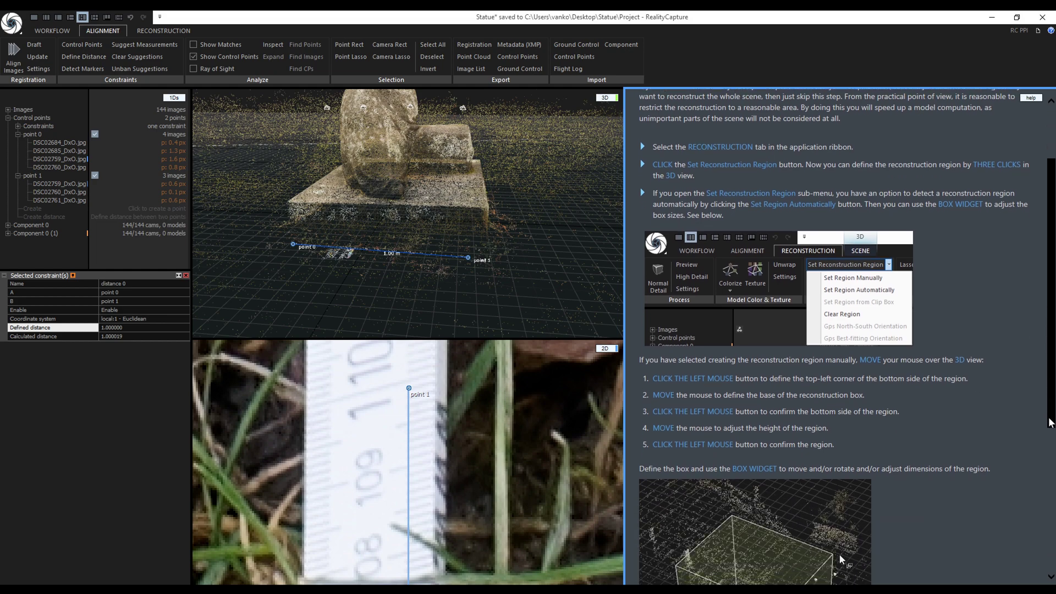
{"action": "left_click_drag", "start_coordinate": [1048, 527], "coordinate": [1048, 475]}
{"action": "scroll", "coordinate": [416, 256], "scroll_direction": "down", "scroll_amount": 10}
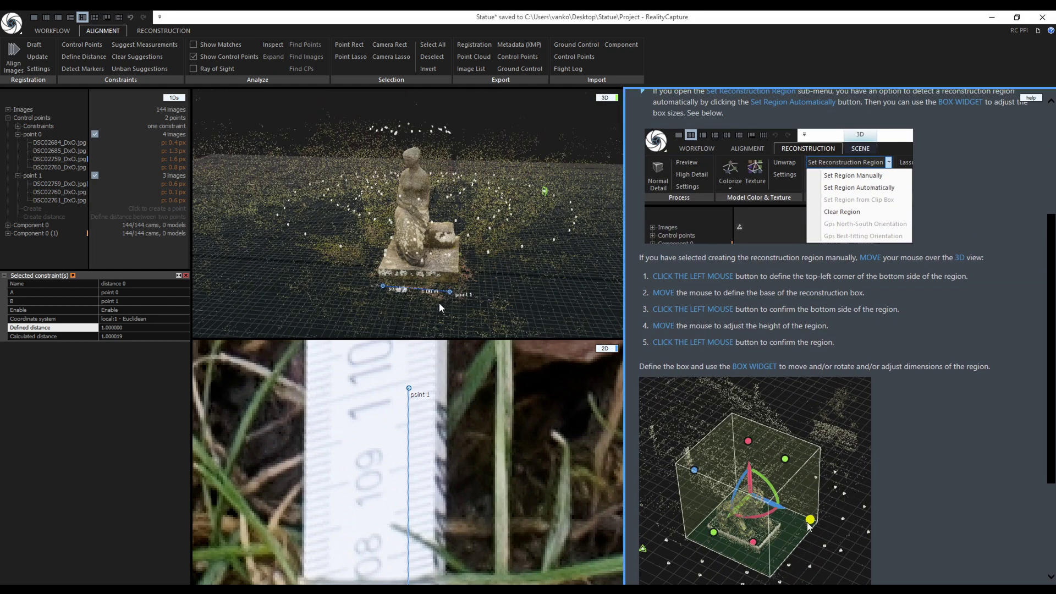
{"action": "scroll", "coordinate": [416, 260], "scroll_direction": "down", "scroll_amount": 4}
{"action": "scroll", "coordinate": [419, 263], "scroll_direction": "up", "scroll_amount": 15}
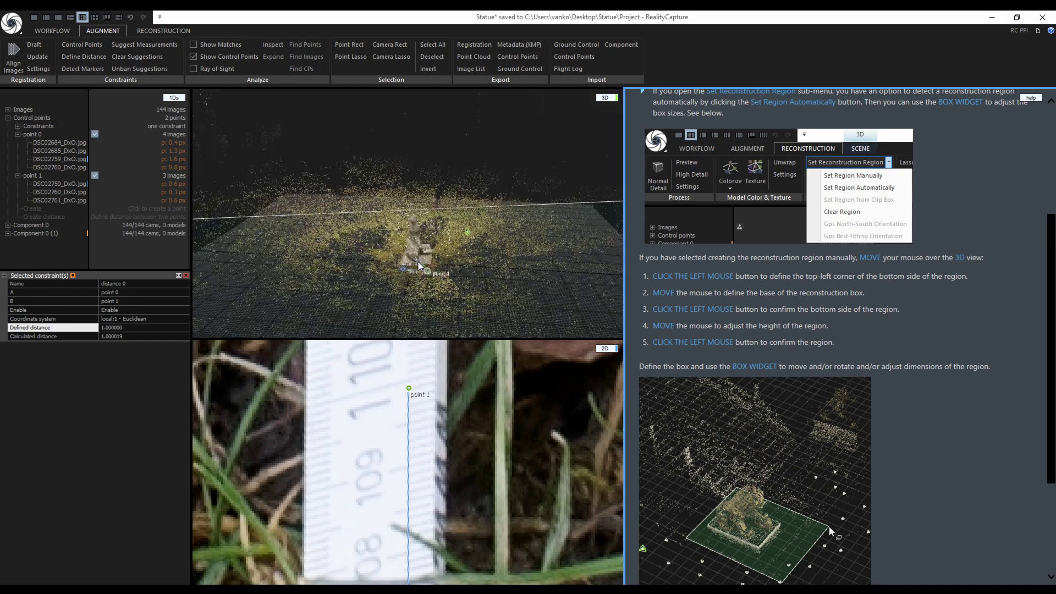
{"action": "right_click_drag", "start_coordinate": [417, 263], "coordinate": [379, 285]}
{"action": "left_click_drag", "start_coordinate": [380, 286], "coordinate": [348, 249]}
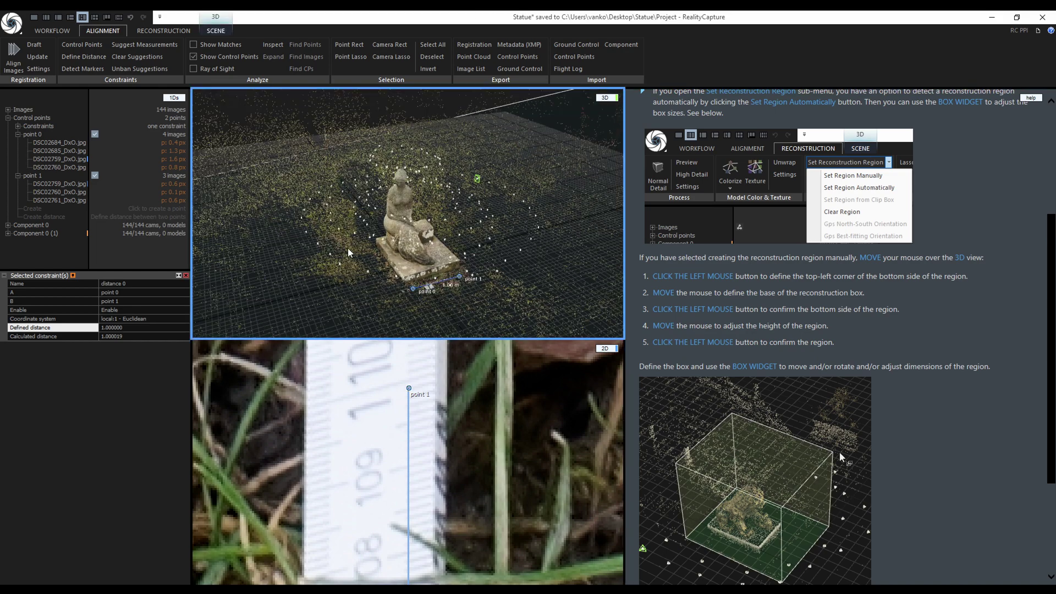
Step: Clear the old reconstruction region and set a new one automatically
{"action": "left_click", "coordinate": [174, 31]}
{"action": "left_click", "coordinate": [249, 45]}
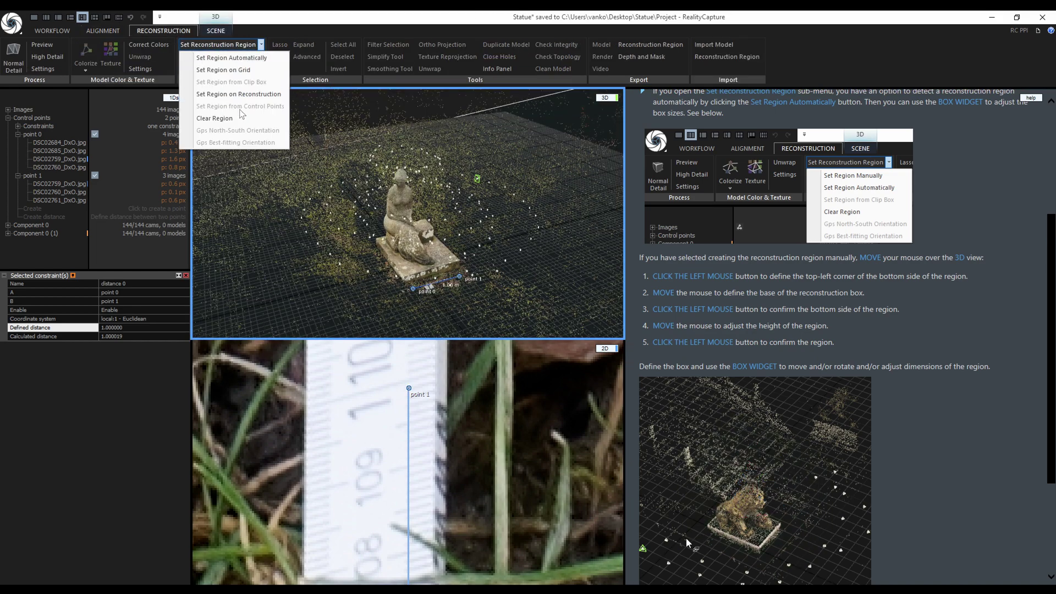
{"action": "left_click", "coordinate": [243, 119]}
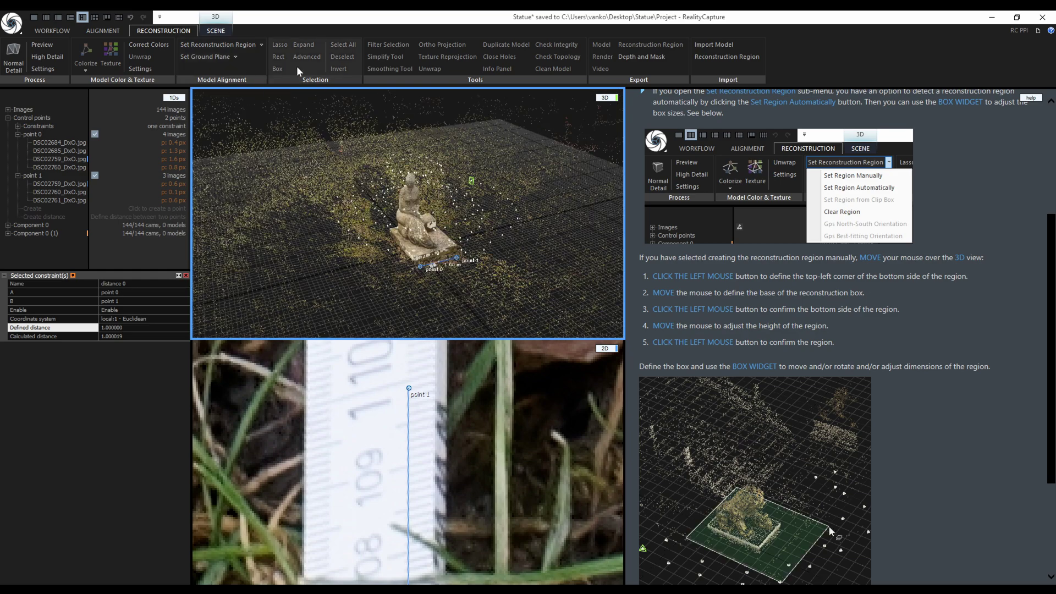
{"action": "left_click", "coordinate": [262, 45]}
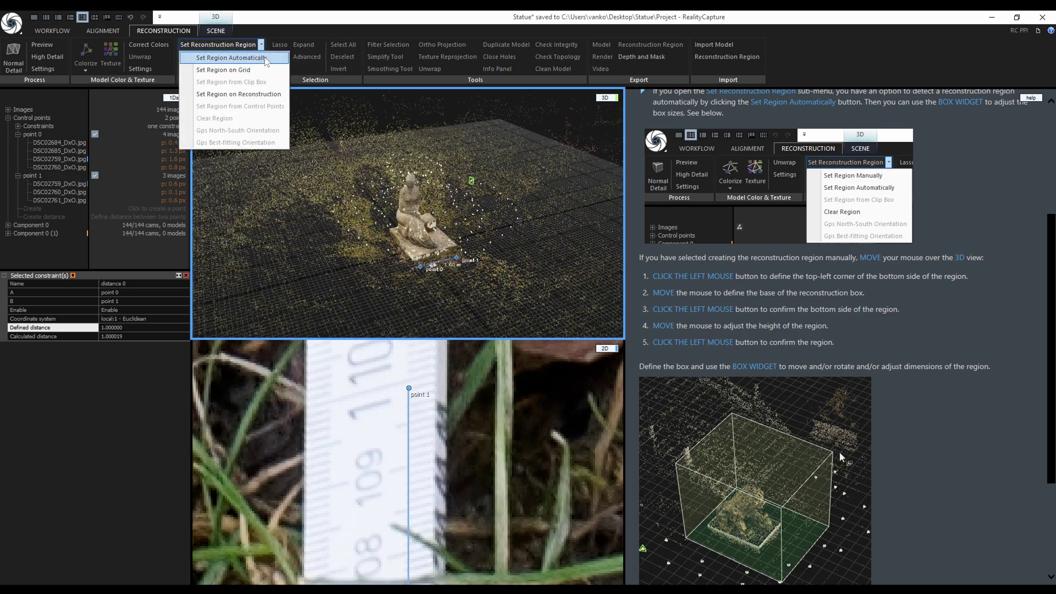
{"action": "left_click", "coordinate": [265, 58]}
Step: Drag the region box's sides, top and bottom to fit around the statue
{"action": "right_click_drag", "start_coordinate": [570, 297], "coordinate": [444, 246]}
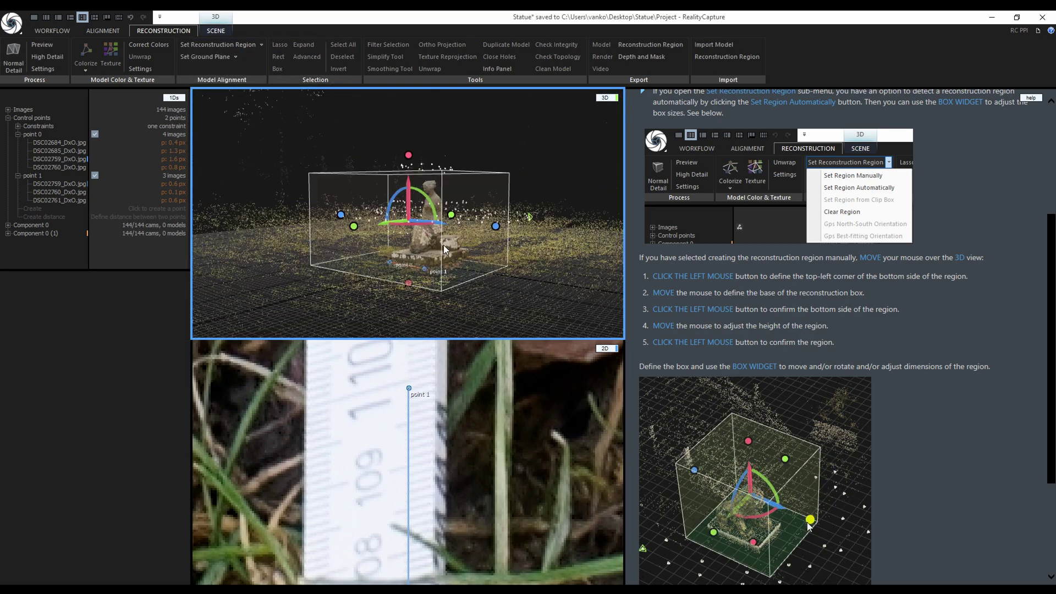
{"action": "left_click_drag", "start_coordinate": [443, 245], "coordinate": [381, 228]}
{"action": "left_click_drag", "start_coordinate": [494, 209], "coordinate": [483, 212]}
{"action": "right_click_drag", "start_coordinate": [298, 283], "coordinate": [526, 229]}
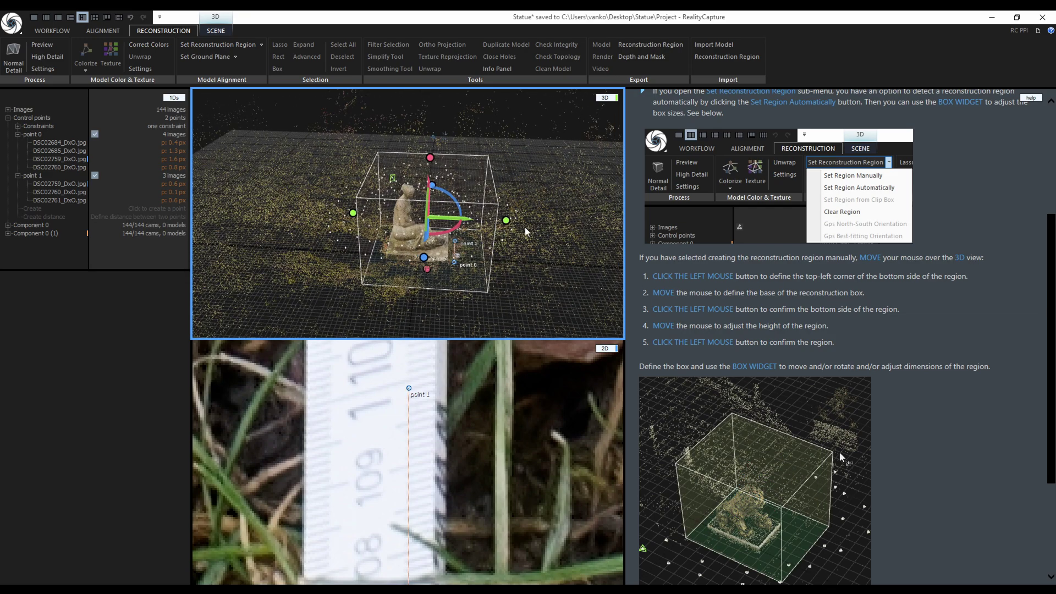
{"action": "mouse_move", "coordinate": [505, 222]}
{"action": "left_mouse_down"}
{"action": "mouse_move", "coordinate": [531, 225]}
{"action": "mouse_move", "coordinate": [505, 223]}
{"action": "left_mouse_up"}
{"action": "left_click_drag", "start_coordinate": [353, 215], "coordinate": [342, 214]}
{"action": "left_click_drag", "start_coordinate": [422, 160], "coordinate": [419, 153]}
{"action": "left_click_drag", "start_coordinate": [421, 274], "coordinate": [421, 281]}
{"action": "right_click_drag", "start_coordinate": [526, 274], "coordinate": [448, 242]}
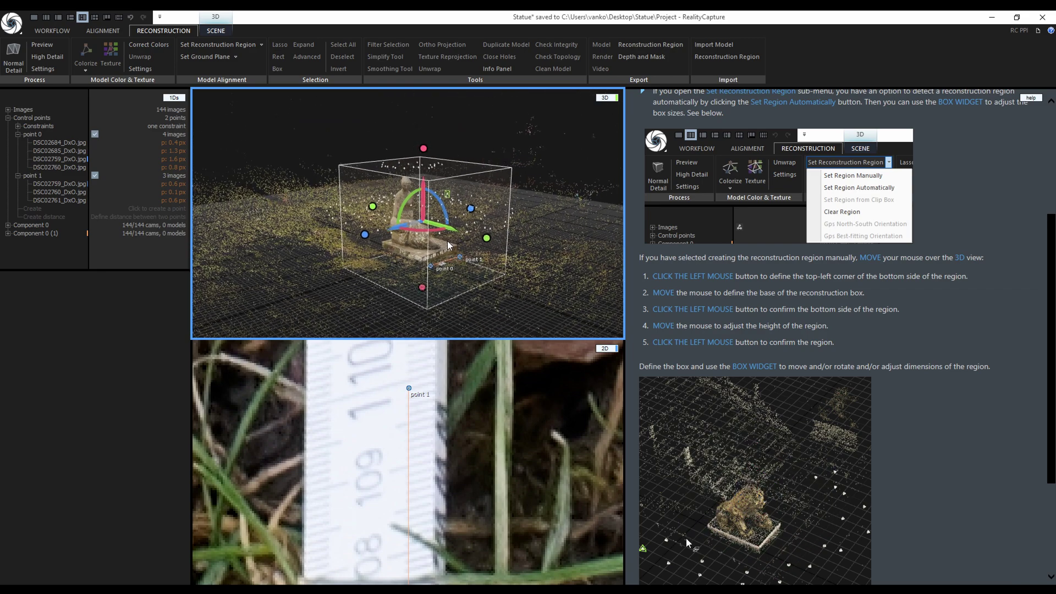
Step: Clear the automatically set reconstruction region
{"action": "scroll", "coordinate": [449, 246], "scroll_direction": "up", "scroll_amount": 3}
{"action": "left_click", "coordinate": [262, 46]}
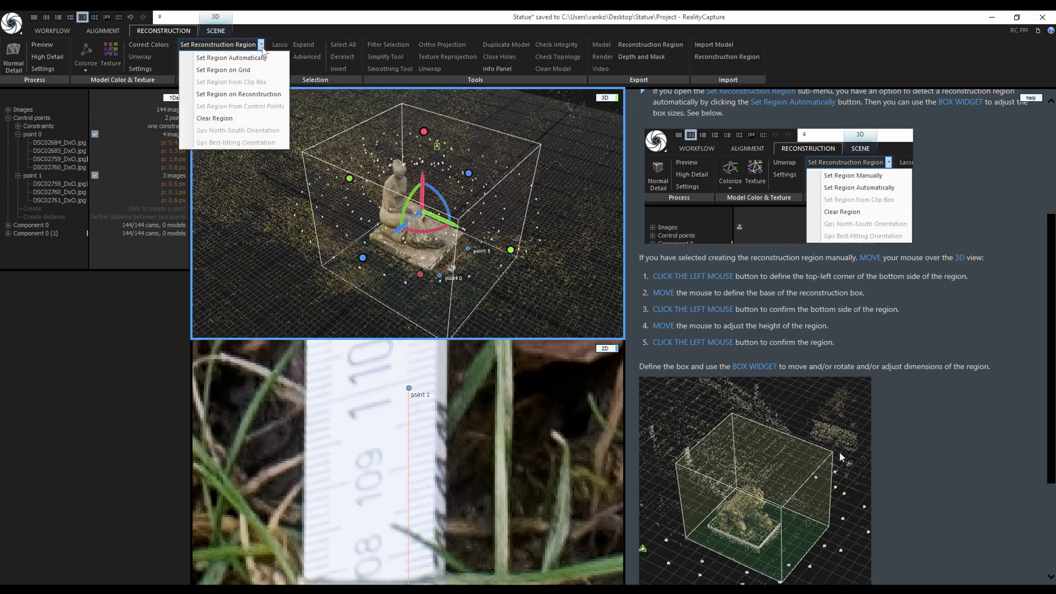
{"action": "left_click", "coordinate": [220, 118]}
{"action": "left_click", "coordinate": [262, 46]}
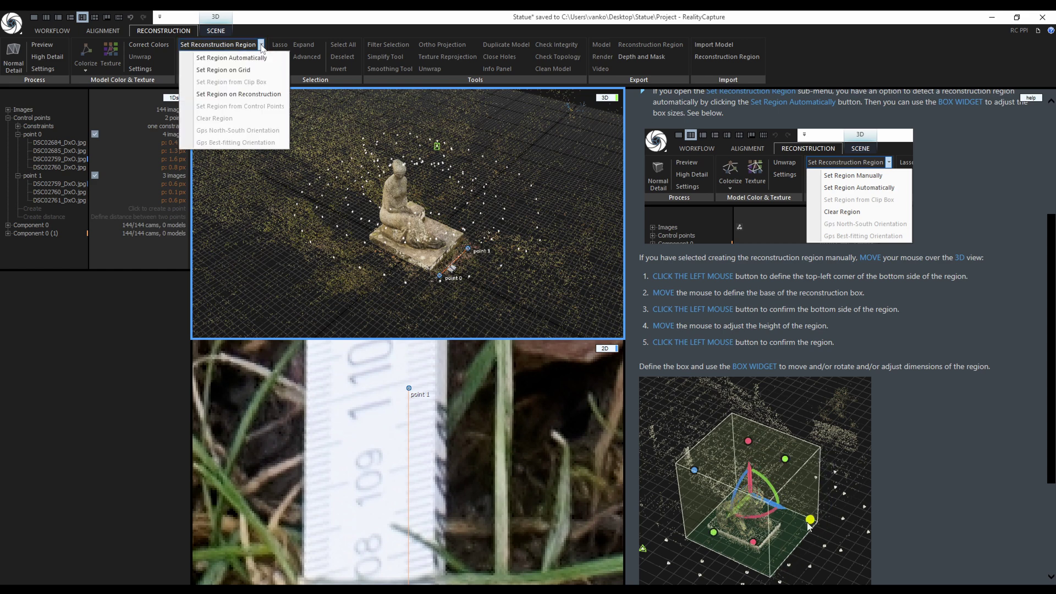
Step: Draw a new region box on the grid, basing it on the plinth and setting its height
{"action": "left_click", "coordinate": [223, 70]}
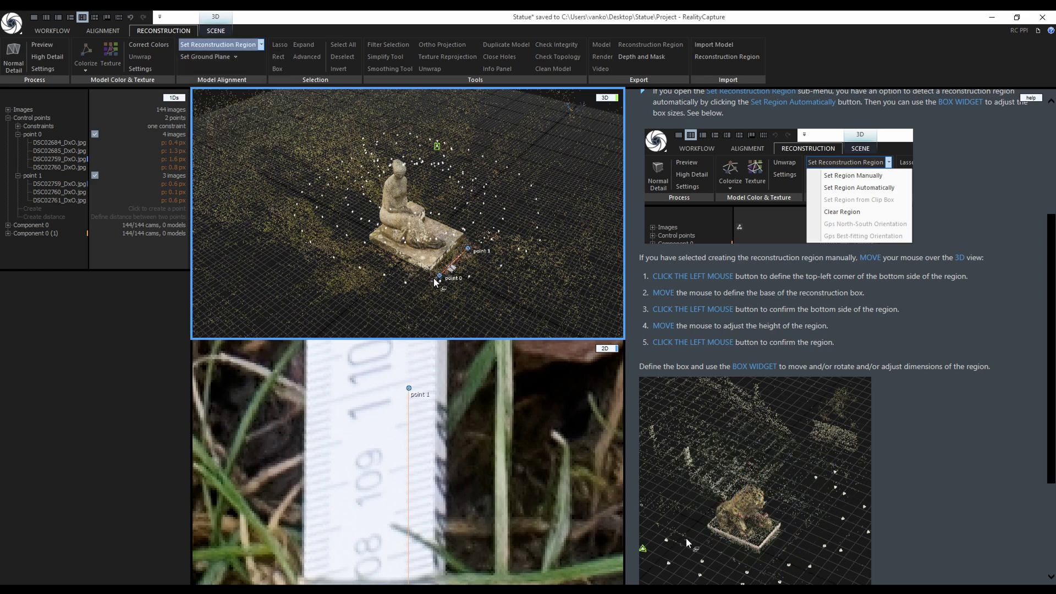
{"action": "left_click", "coordinate": [387, 242]}
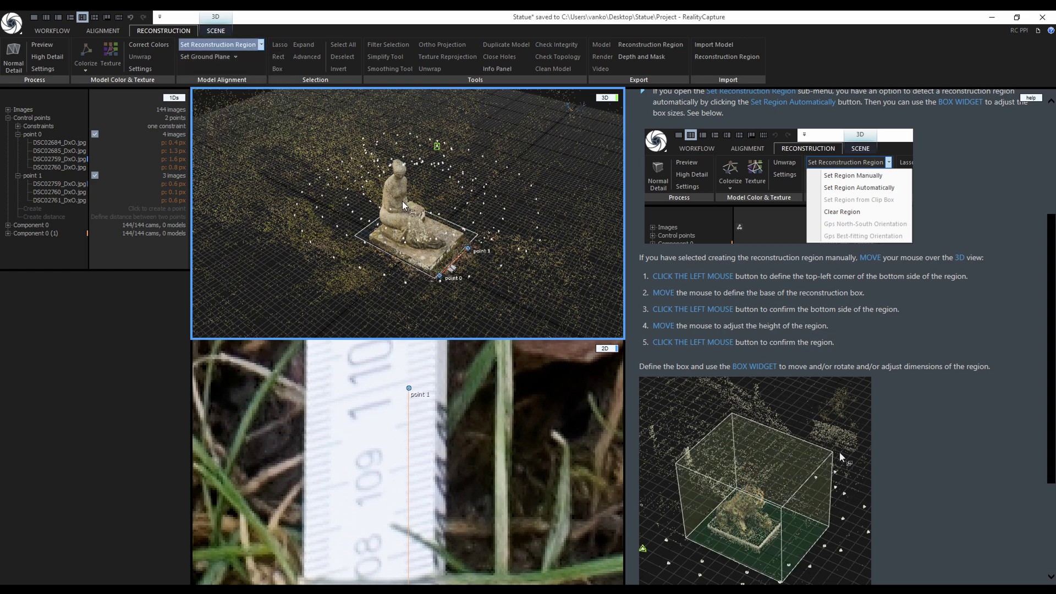
{"action": "left_click", "coordinate": [405, 203]}
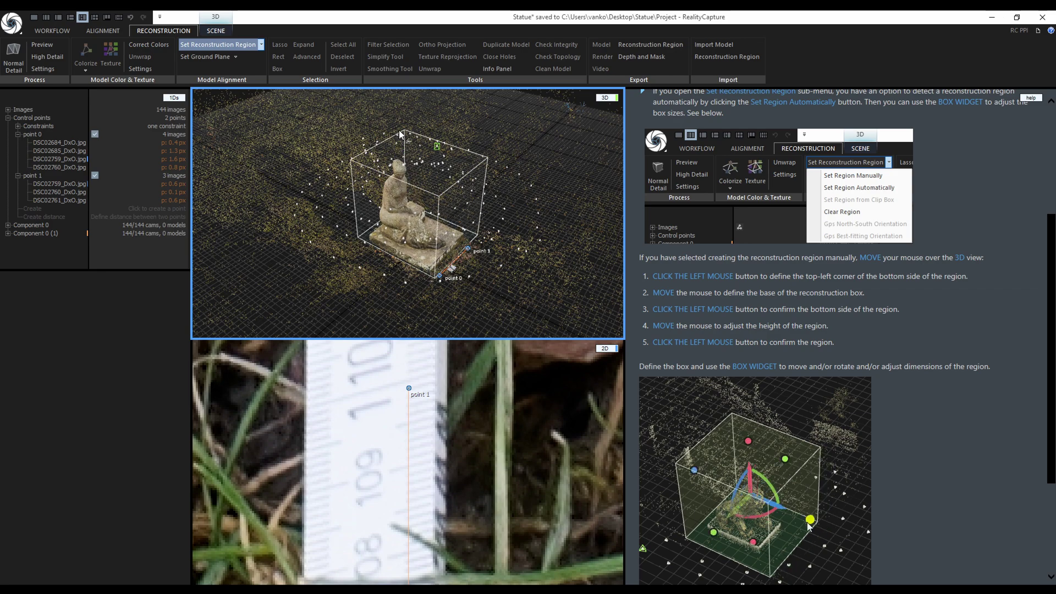
{"action": "left_click", "coordinate": [398, 130]}
{"action": "right_click_drag", "start_coordinate": [535, 248], "coordinate": [480, 223]}
{"action": "left_click_drag", "start_coordinate": [480, 226], "coordinate": [531, 255]}
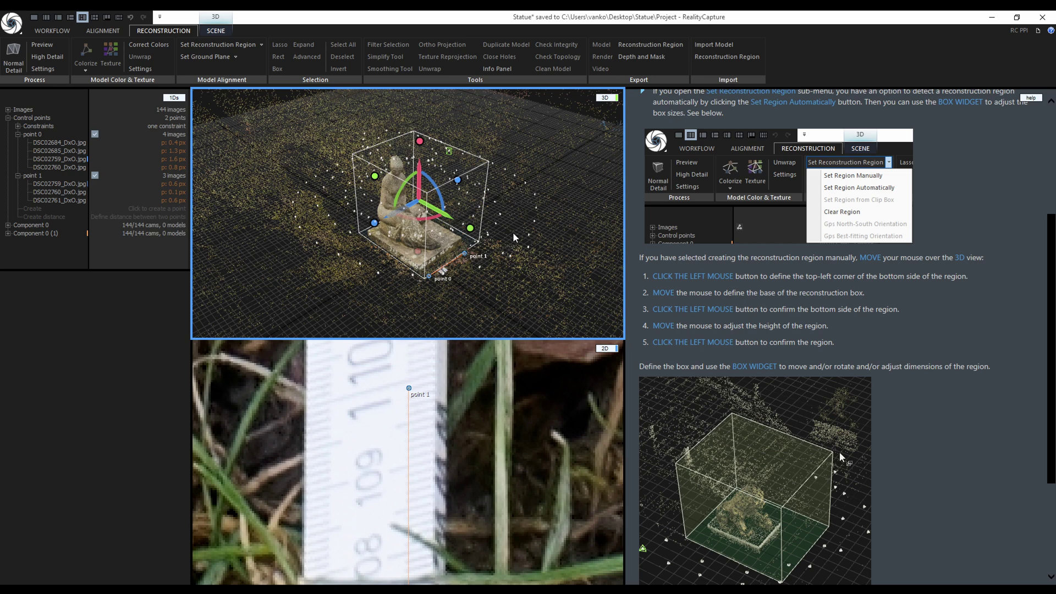
Step: In Top view, pull the region box's right edge outward to cover the statue
{"action": "left_click", "coordinate": [217, 31]}
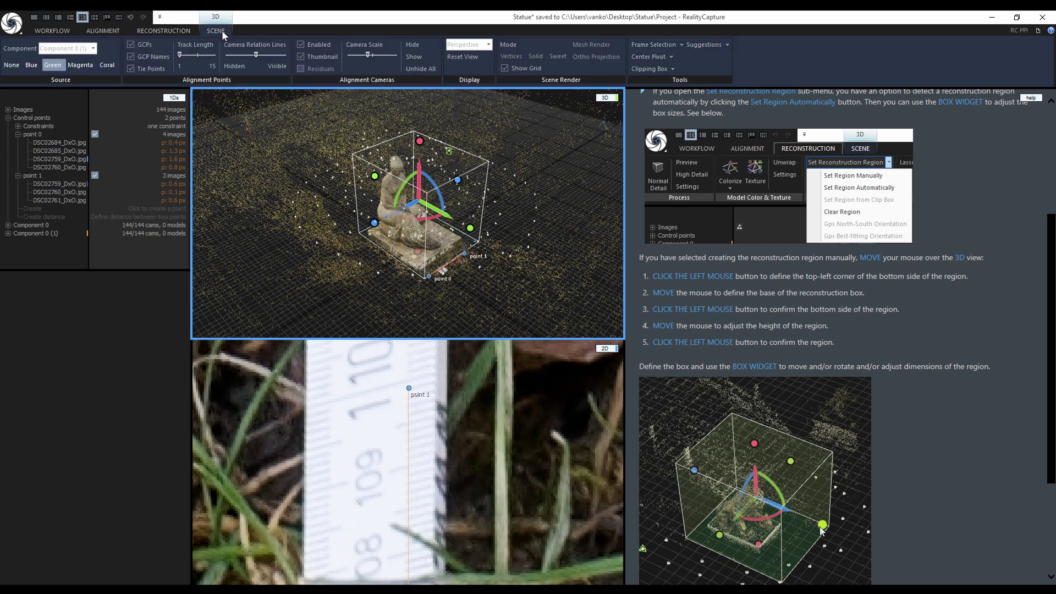
{"action": "left_click", "coordinate": [488, 46]}
{"action": "left_click", "coordinate": [464, 82]}
{"action": "scroll", "coordinate": [475, 184], "scroll_direction": "up", "scroll_amount": 1}
{"action": "left_click_drag", "start_coordinate": [465, 212], "coordinate": [481, 212]}
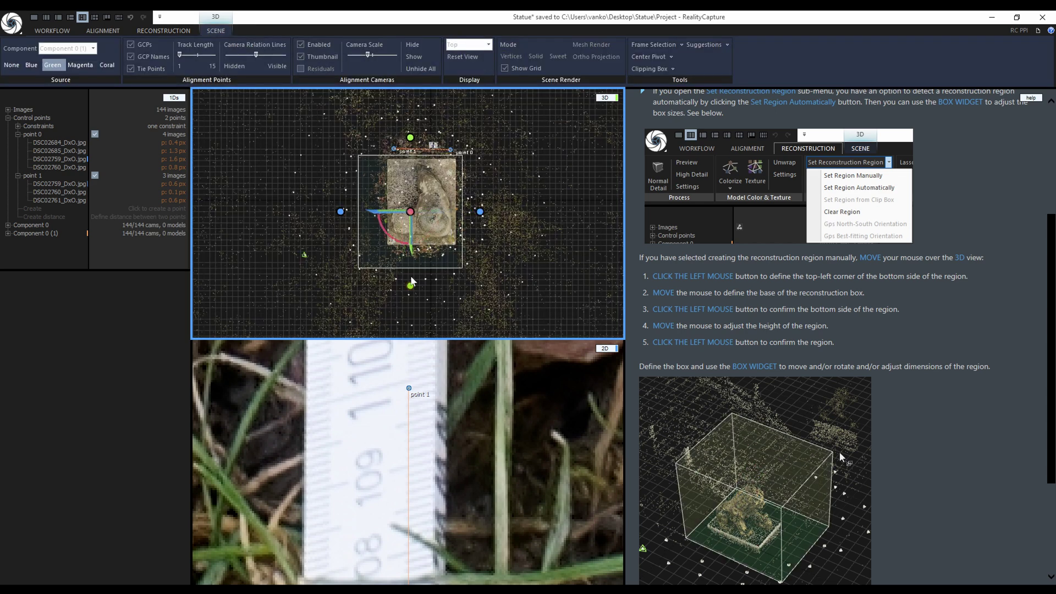
Step: Check the box from the Left view, then return to Perspective
{"action": "left_click", "coordinate": [467, 44]}
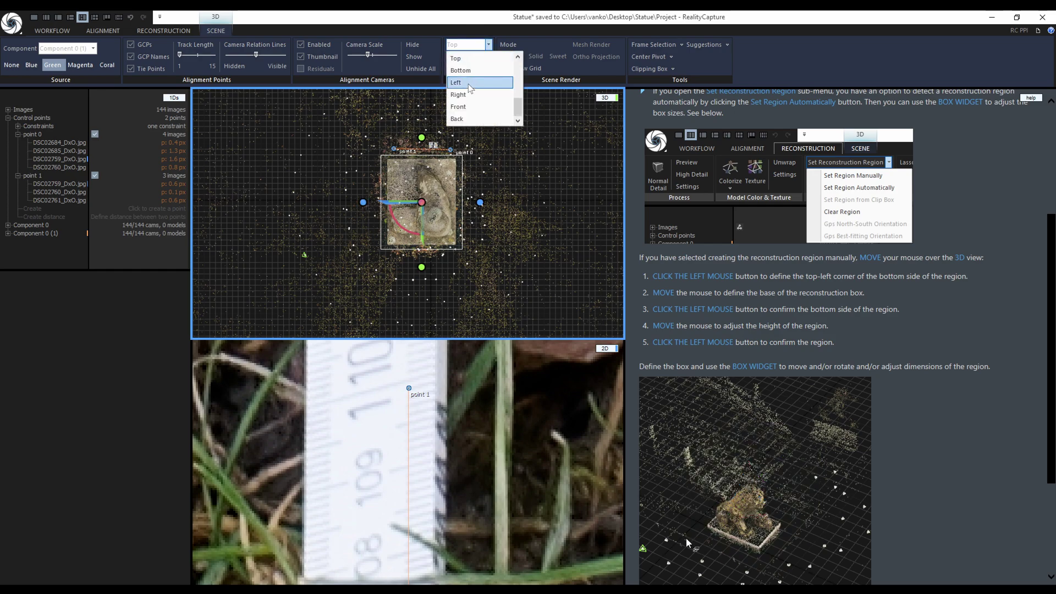
{"action": "left_click", "coordinate": [470, 84]}
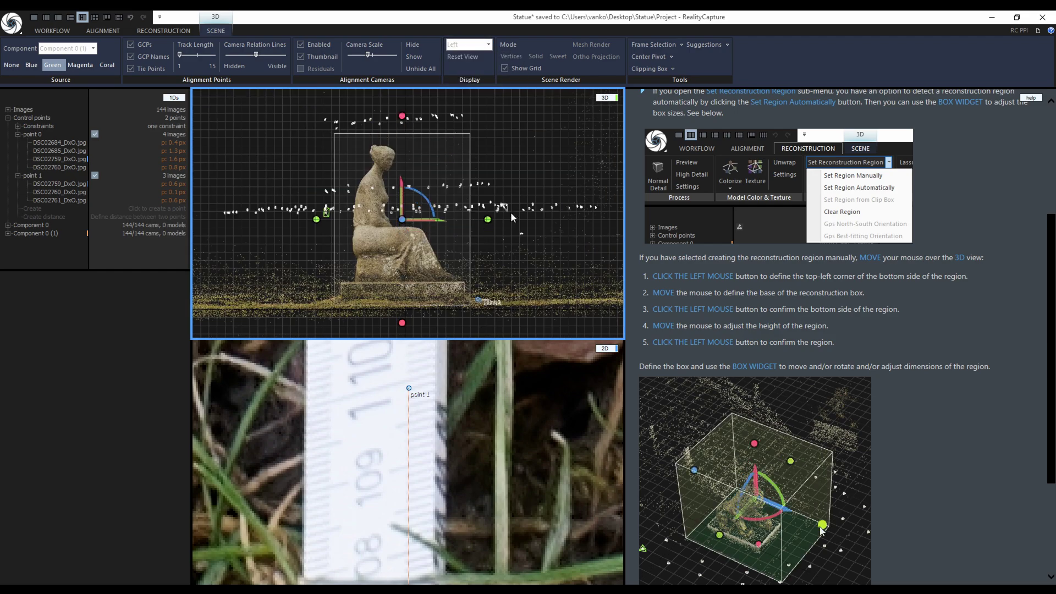
{"action": "left_click", "coordinate": [468, 45]}
{"action": "left_click", "coordinate": [465, 55]}
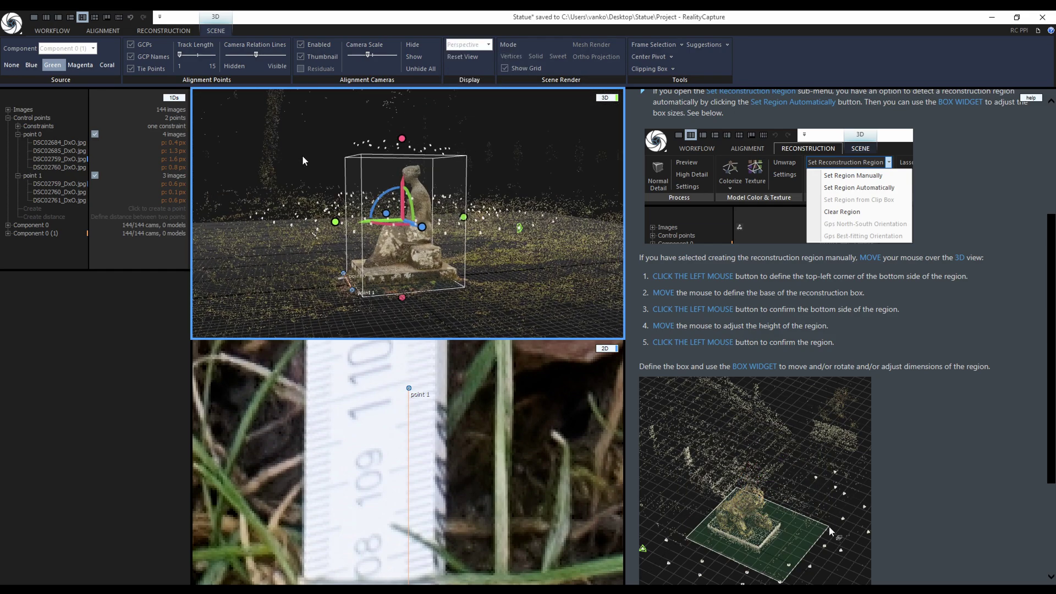